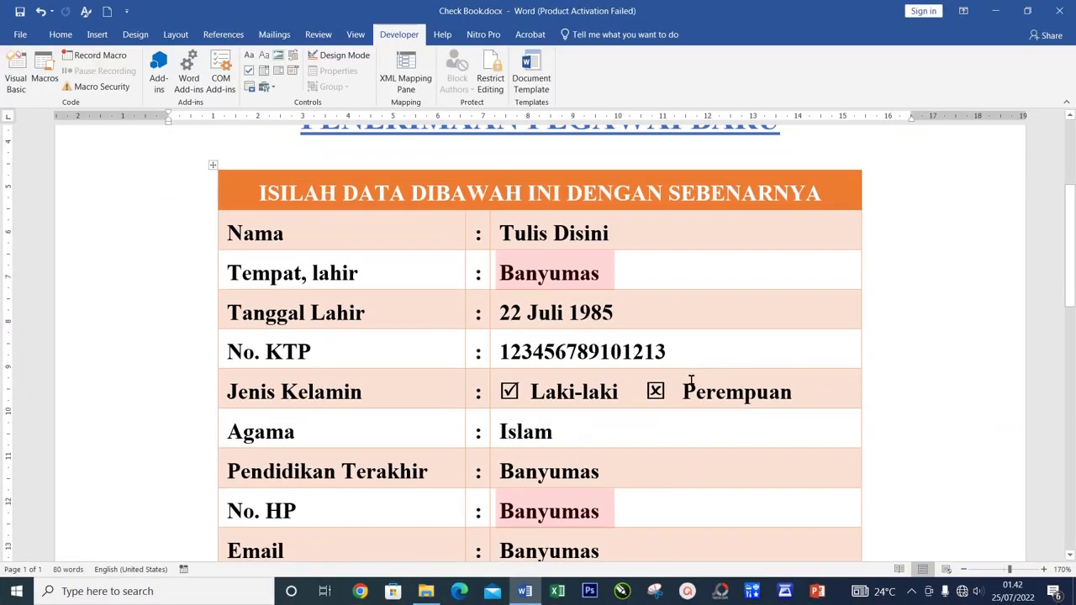
Step: Tick the Laki-laki checkbox in the sample form
{"action": "scroll", "coordinate": [692, 380], "scroll_direction": "up", "scroll_amount": 2}
{"action": "scroll", "coordinate": [692, 380], "scroll_direction": "down", "scroll_amount": 2}
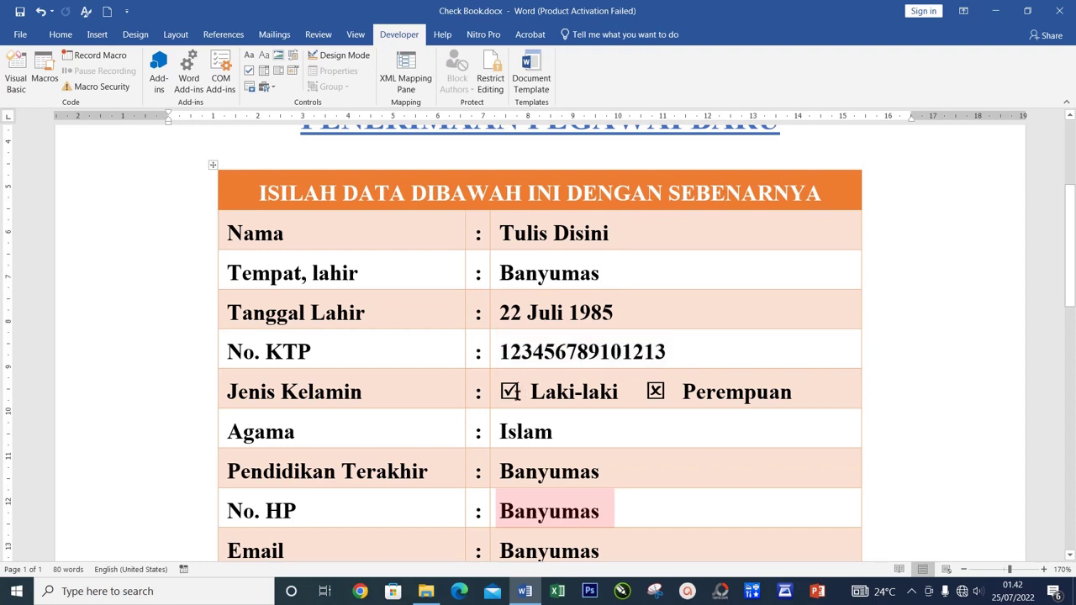
{"action": "left_click", "coordinate": [509, 392]}
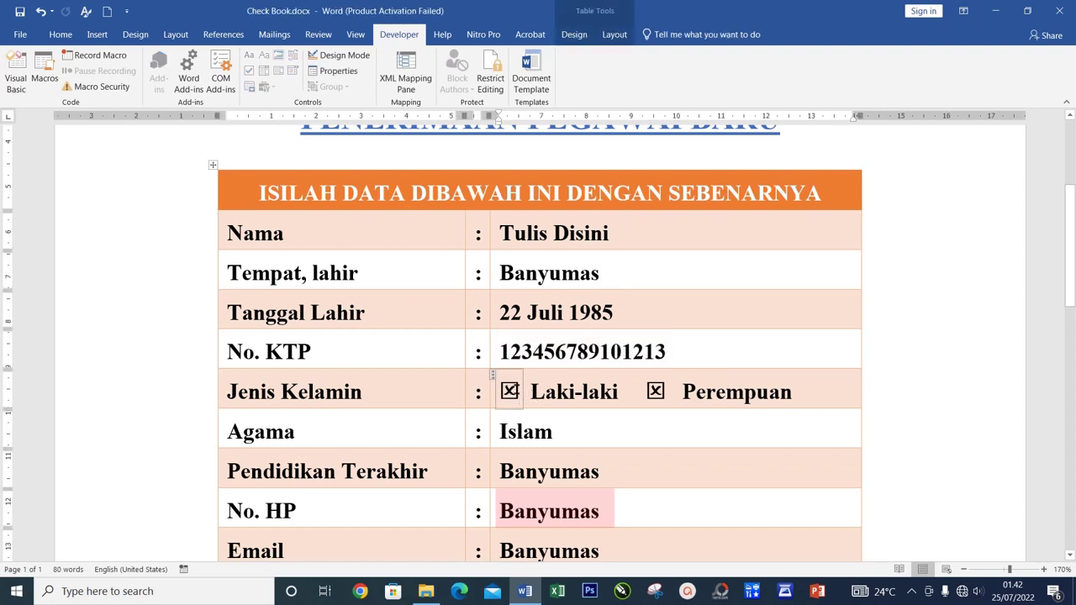
Step: Choose Islam for Agama and select the signature block's place field
{"action": "scroll", "coordinate": [561, 403], "scroll_direction": "down", "scroll_amount": 1}
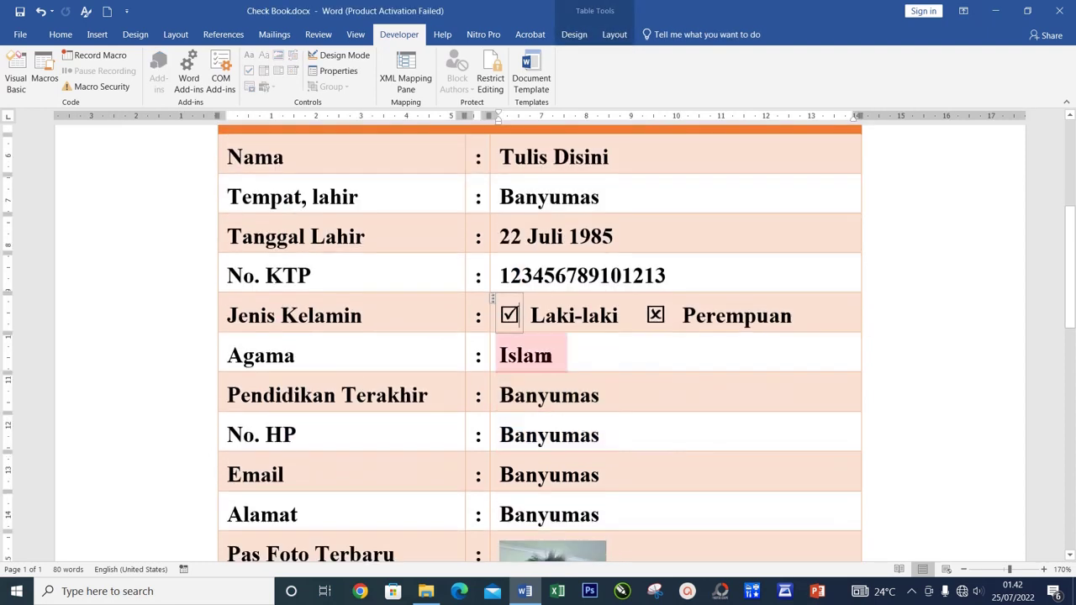
{"action": "left_click", "coordinate": [558, 367]}
{"action": "left_click", "coordinate": [573, 360]}
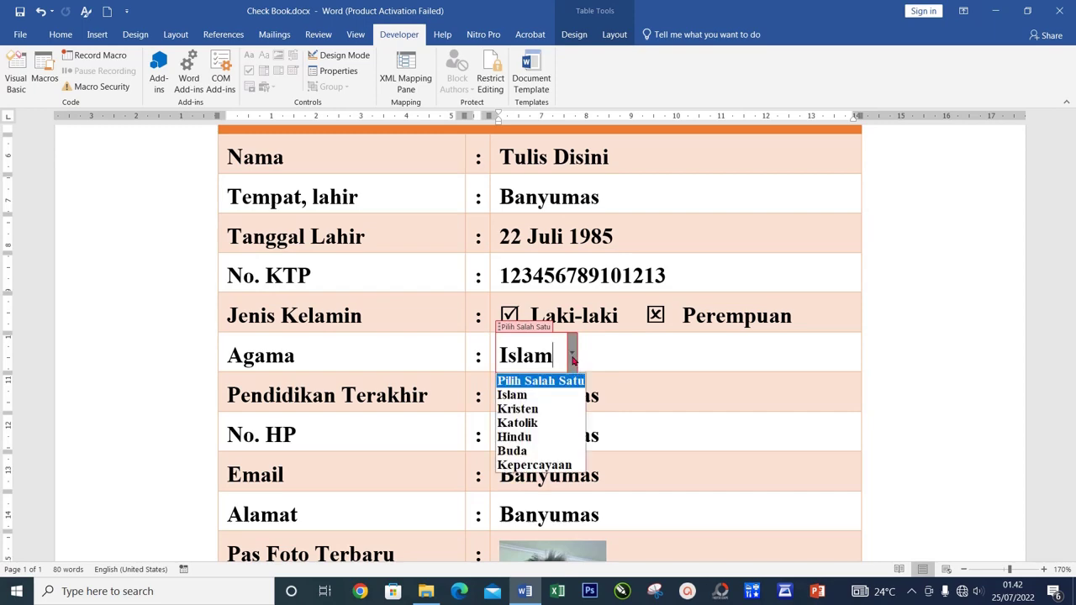
{"action": "left_click", "coordinate": [546, 396]}
{"action": "scroll", "coordinate": [564, 409], "scroll_direction": "down", "scroll_amount": 3}
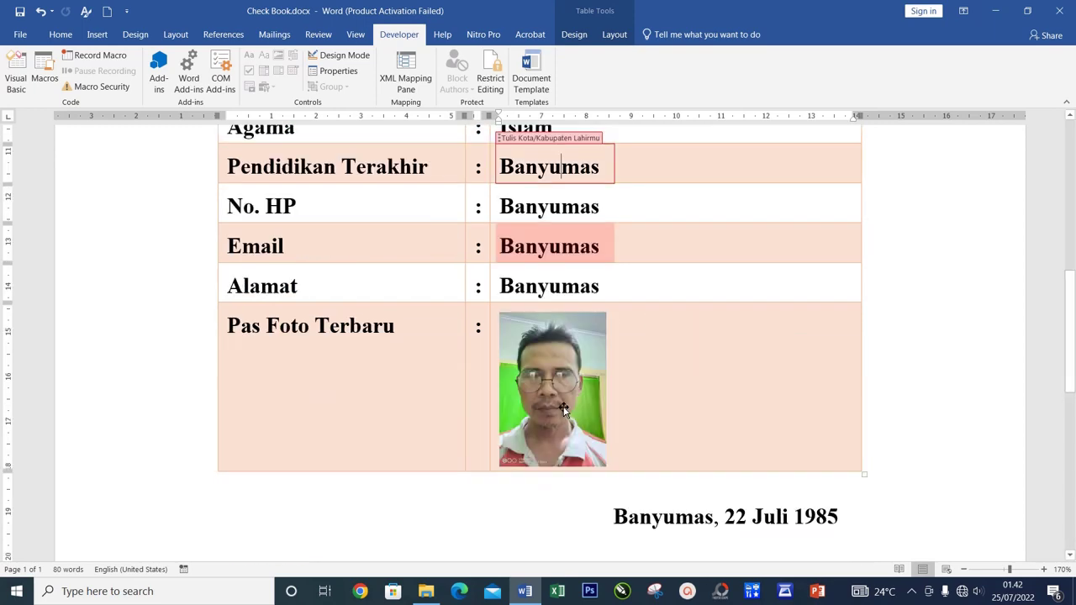
{"action": "left_click", "coordinate": [663, 514]}
{"action": "scroll", "coordinate": [577, 411], "scroll_direction": "up", "scroll_amount": 4}
{"action": "scroll", "coordinate": [577, 411], "scroll_direction": "up", "scroll_amount": 1}
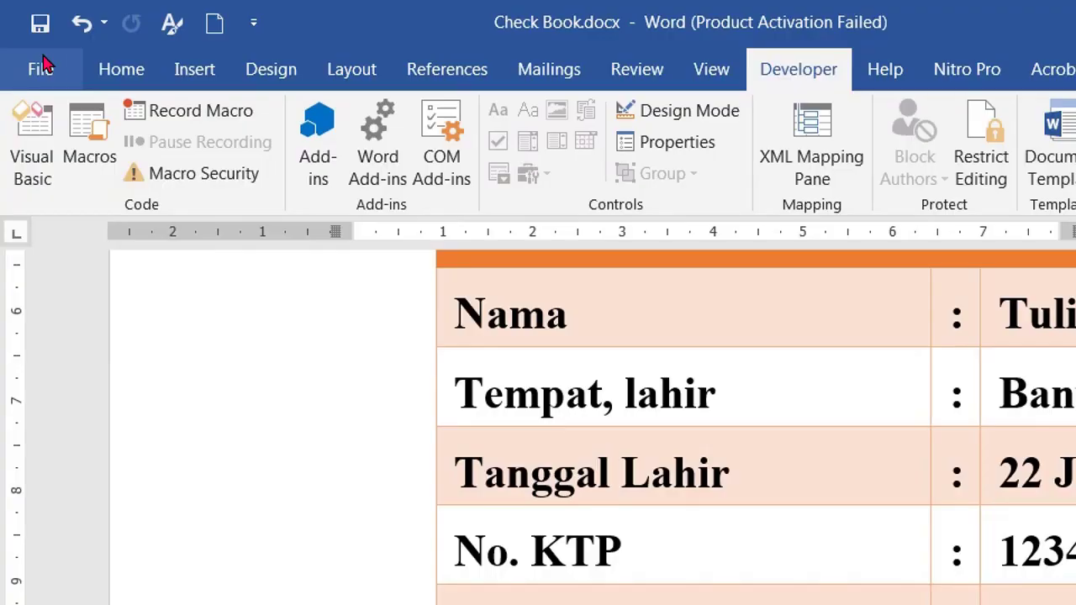
Step: Enable the Developer tab in Word Options' Customize Ribbon settings
{"action": "left_click", "coordinate": [40, 69]}
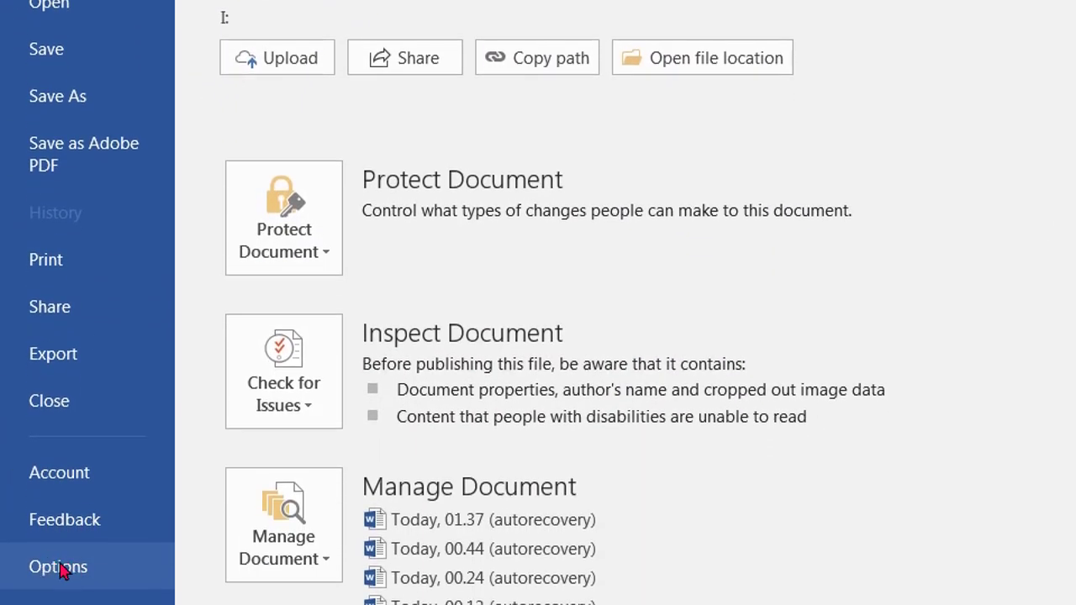
{"action": "left_click", "coordinate": [63, 572]}
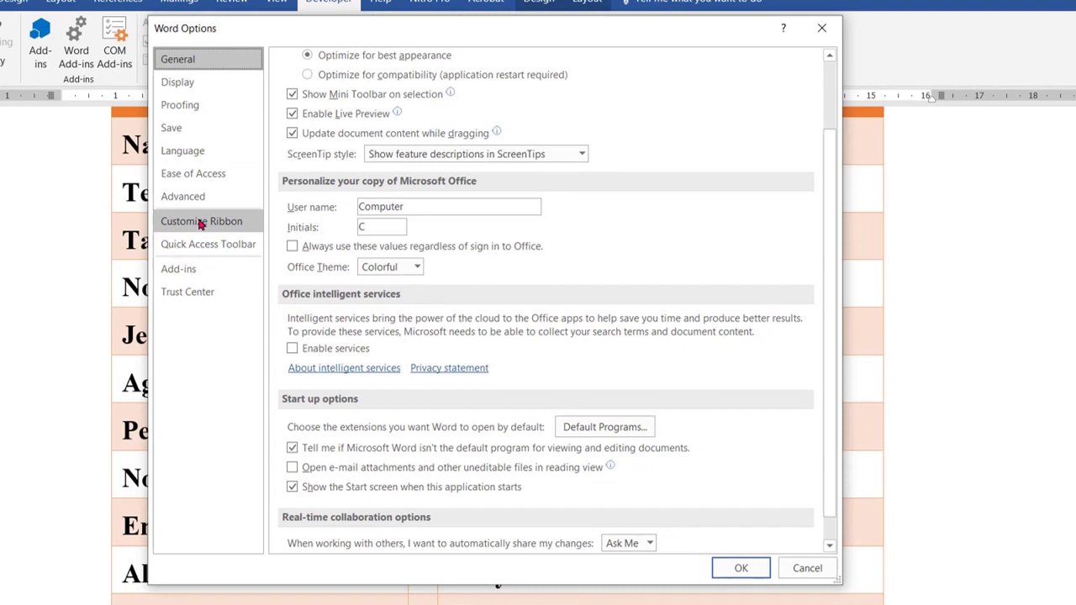
{"action": "left_click", "coordinate": [201, 223]}
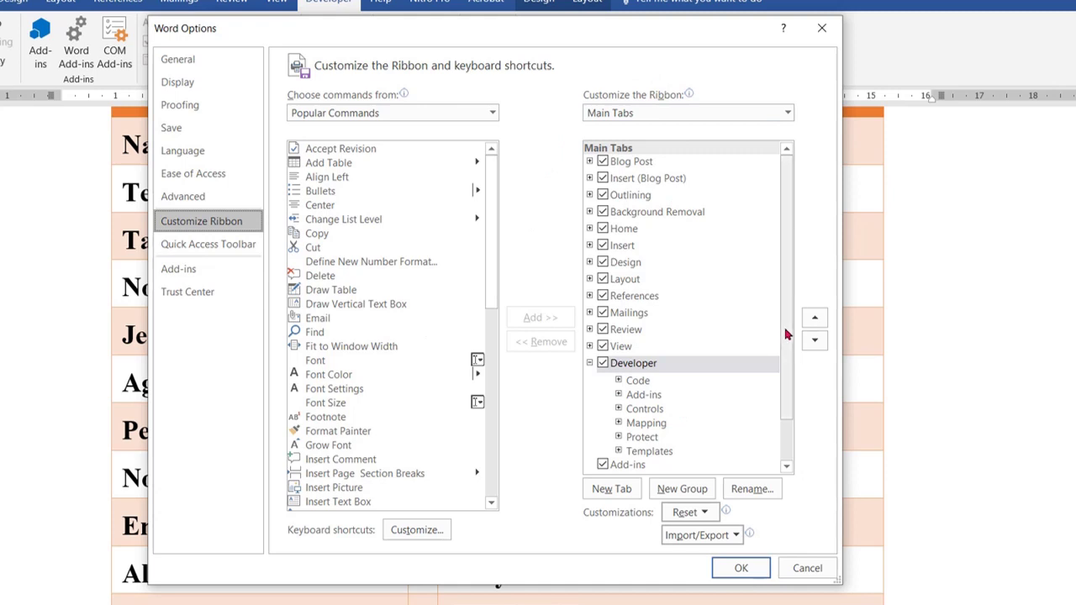
{"action": "scroll", "coordinate": [722, 328], "scroll_direction": "down", "scroll_amount": 1}
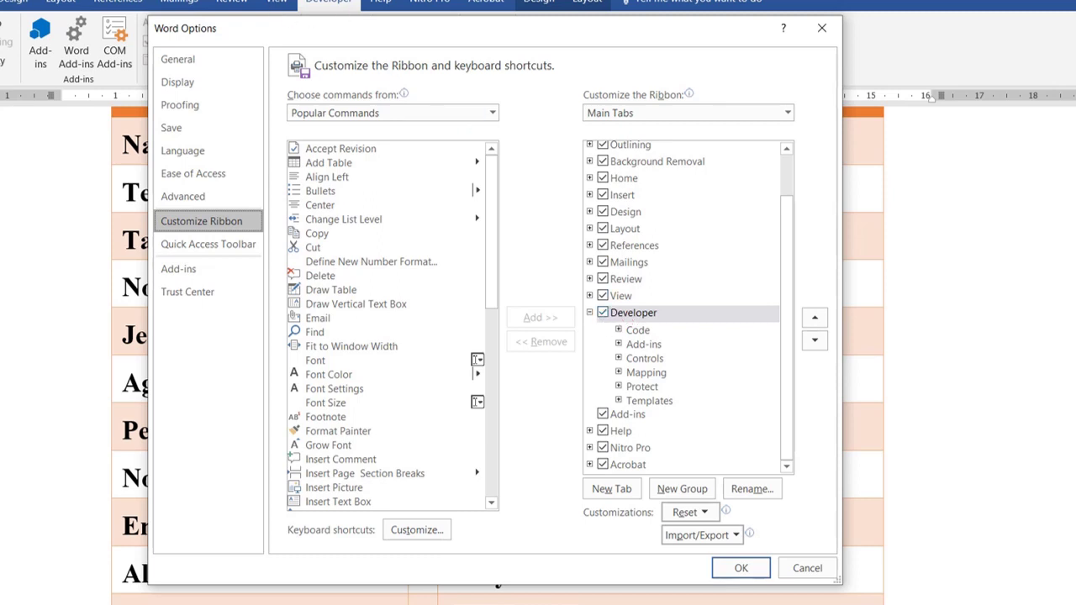
{"action": "left_click", "coordinate": [602, 313]}
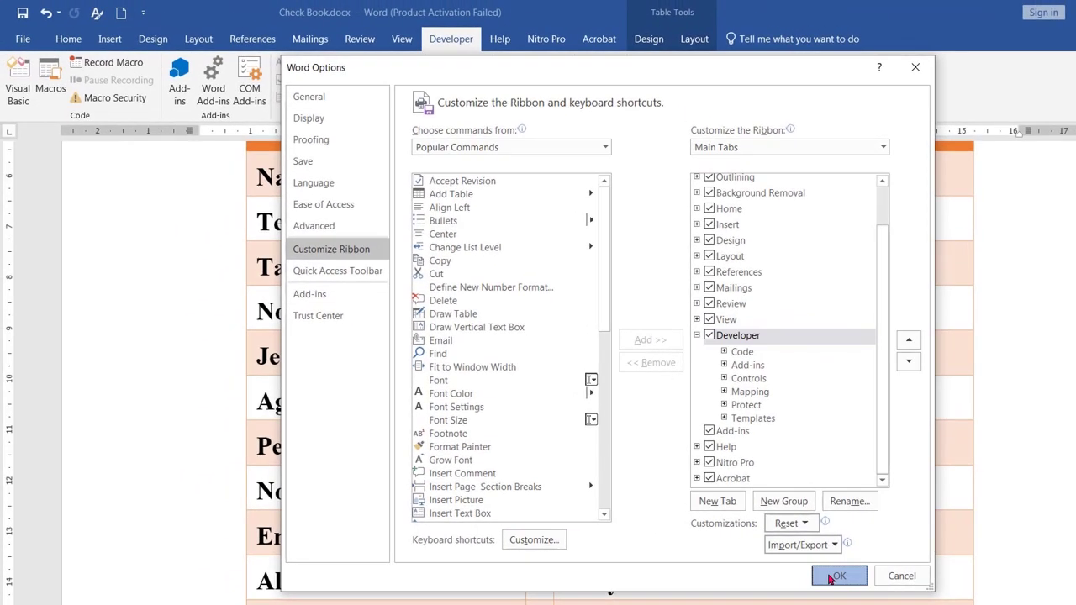
{"action": "left_click", "coordinate": [740, 568]}
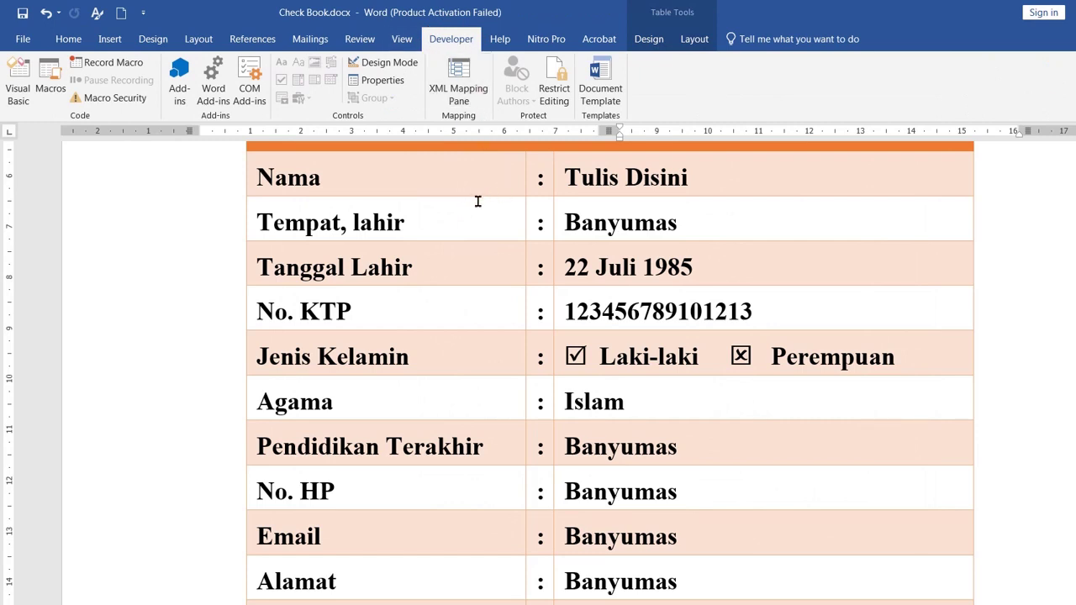
Step: Put the insertion point in the empty Nama answer cell
{"action": "scroll", "coordinate": [610, 324], "scroll_direction": "up", "scroll_amount": 3}
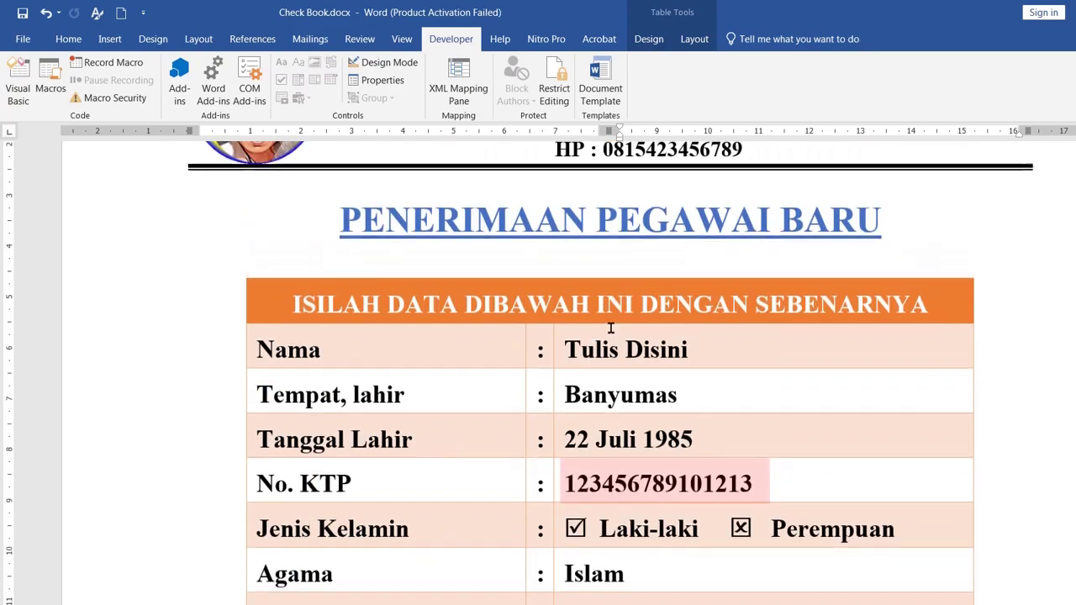
{"action": "scroll", "coordinate": [610, 325], "scroll_direction": "up", "scroll_amount": 2}
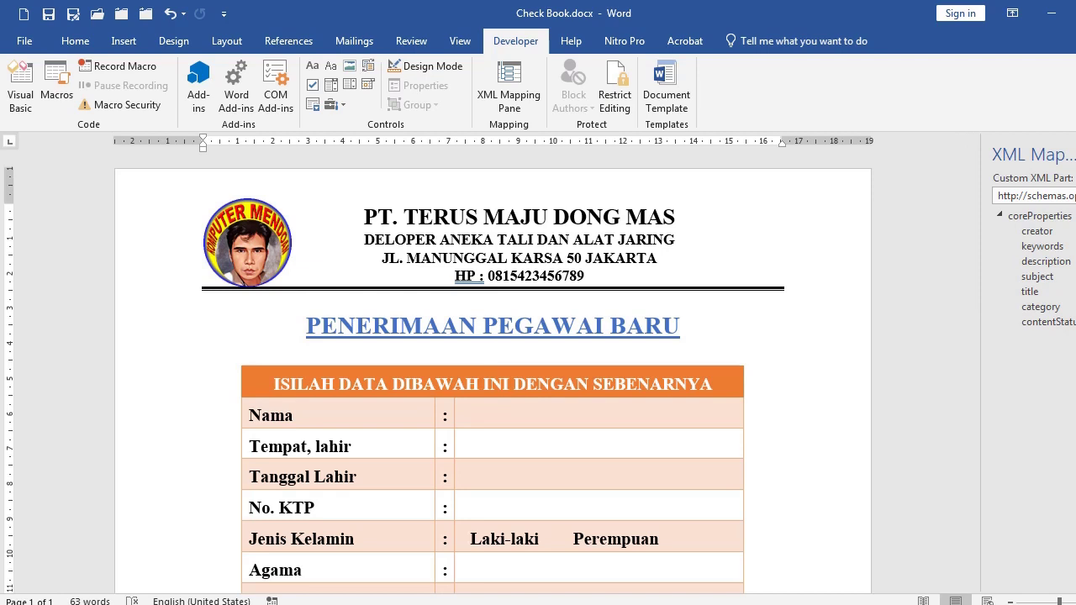
{"action": "mouse_move", "coordinate": [626, 349]}
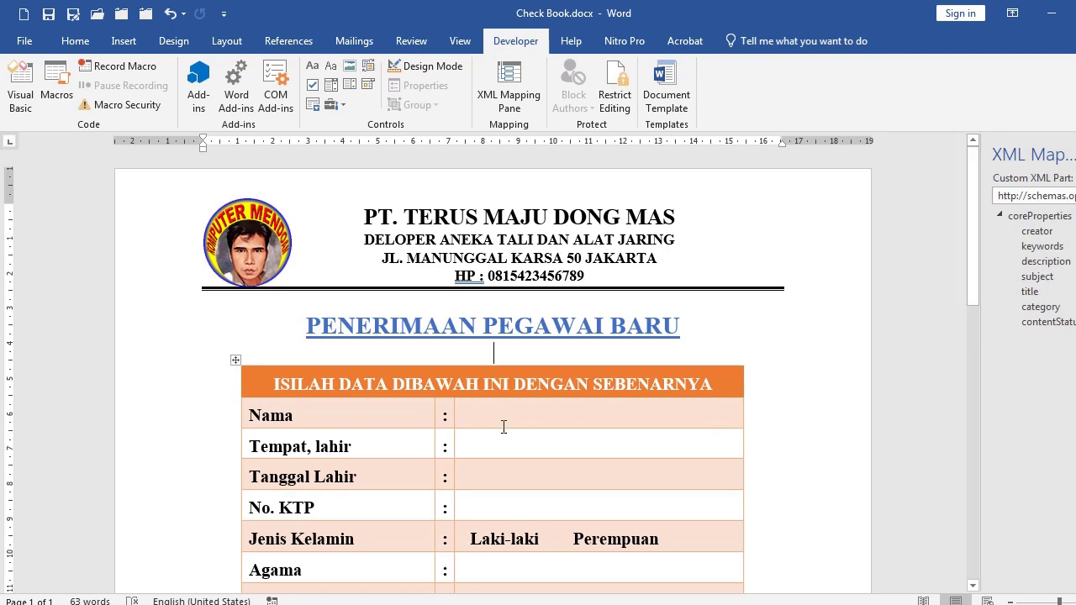
{"action": "left_click", "coordinate": [492, 424]}
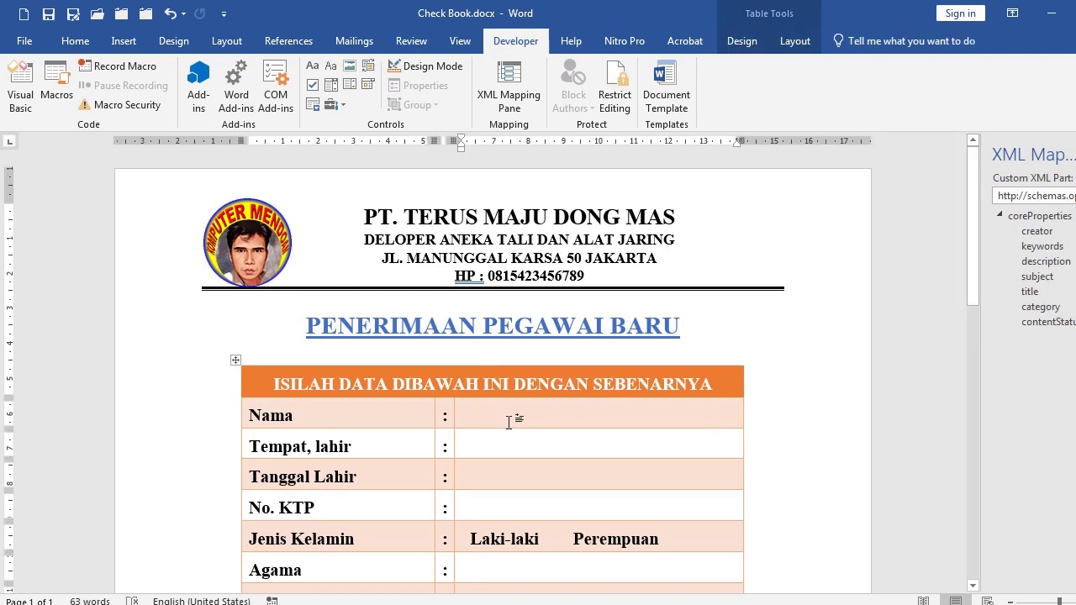
{"action": "scroll", "coordinate": [508, 422], "scroll_direction": "down", "scroll_amount": 1}
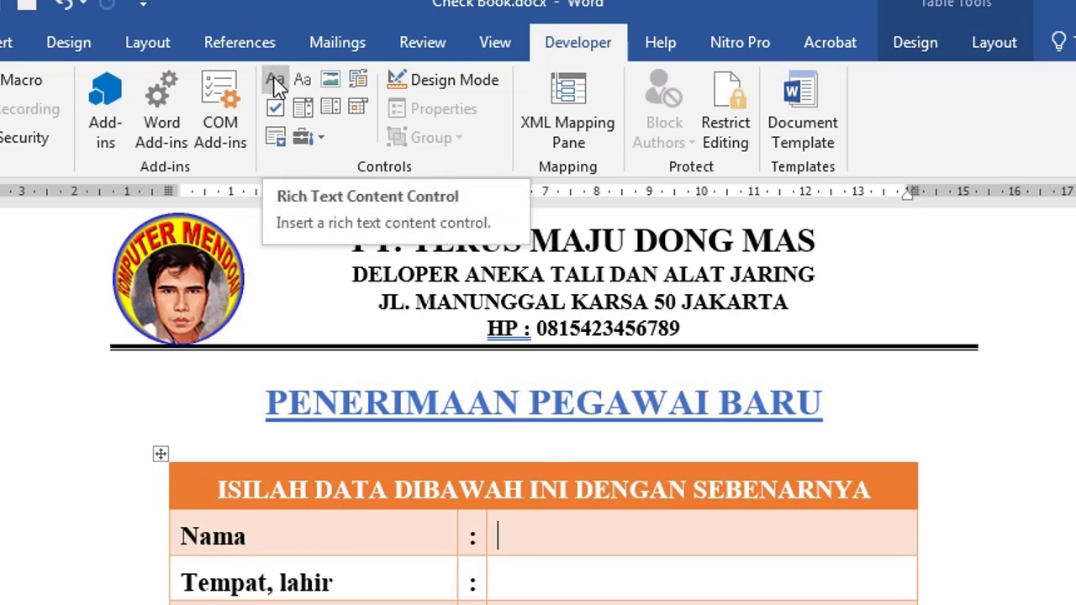
Step: Insert a rich text content control in Nama titled 'Tuliskan dengan huruf KAPITAL'
{"action": "left_click", "coordinate": [276, 82]}
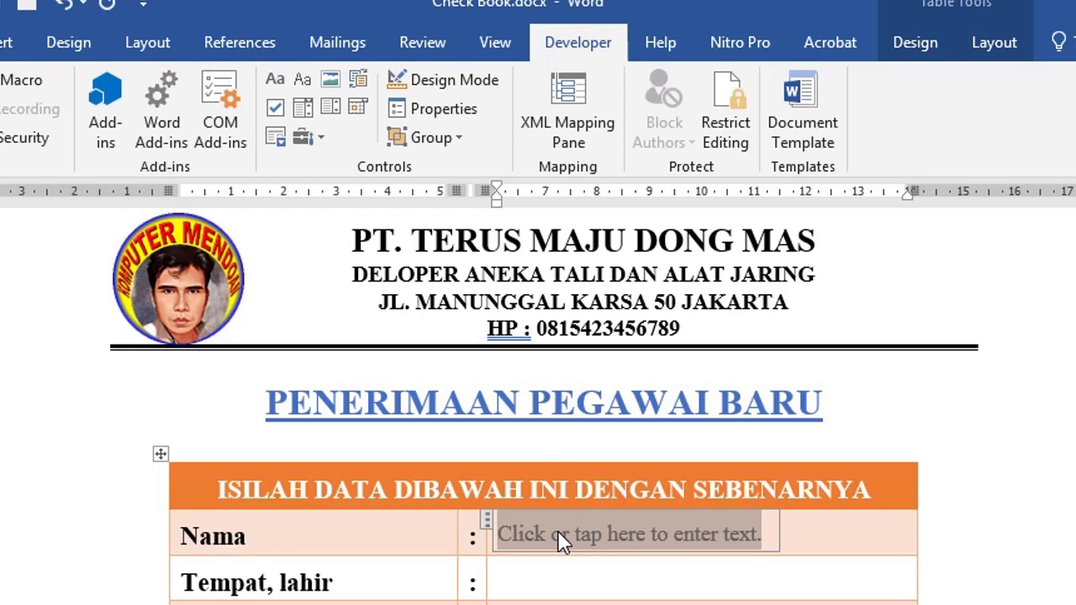
{"action": "left_click", "coordinate": [430, 115]}
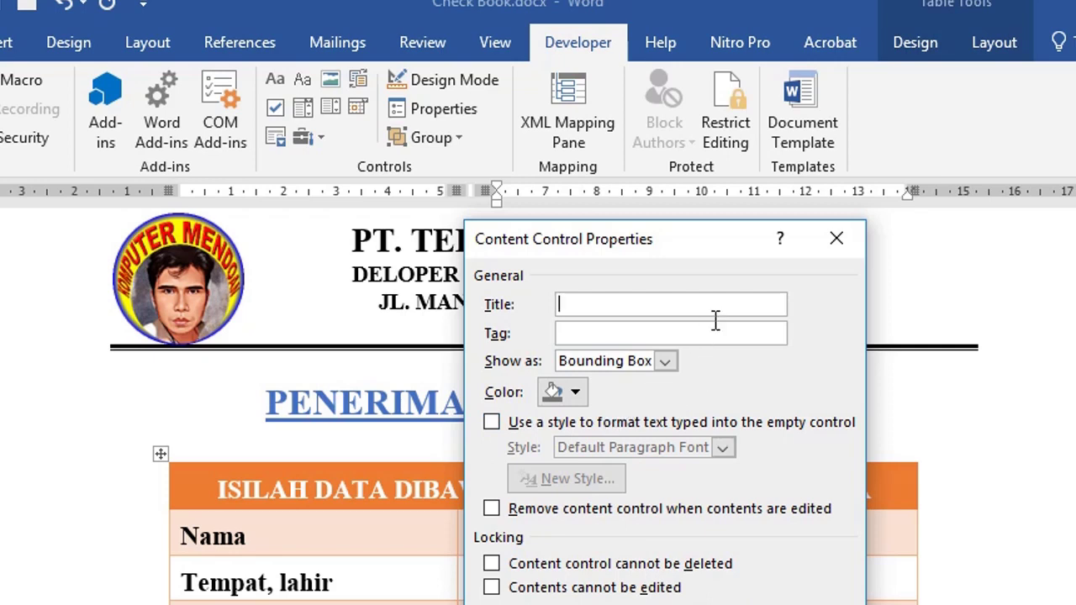
{"action": "type", "text": "tul"}
{"action": "key", "text": "BackSpace"}
{"action": "key", "text": "BackSpace"}
{"action": "key", "text": "BackSpace"}
{"action": "type", "text": "Tu"}
{"action": "type", "text": "liskan dengan huruf"}
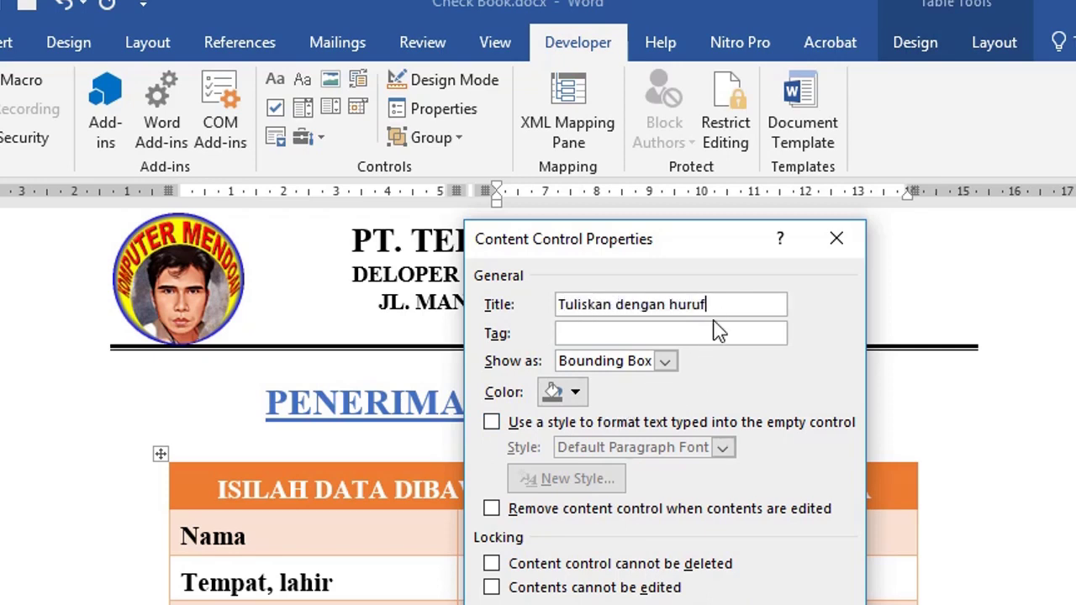
{"action": "type", "text": " KAPITAS"}
{"action": "key", "text": "BackSpace"}
Step: Confirm the control title and test the Nama control with a sample capitalised name
{"action": "left_click", "coordinate": [698, 602]}
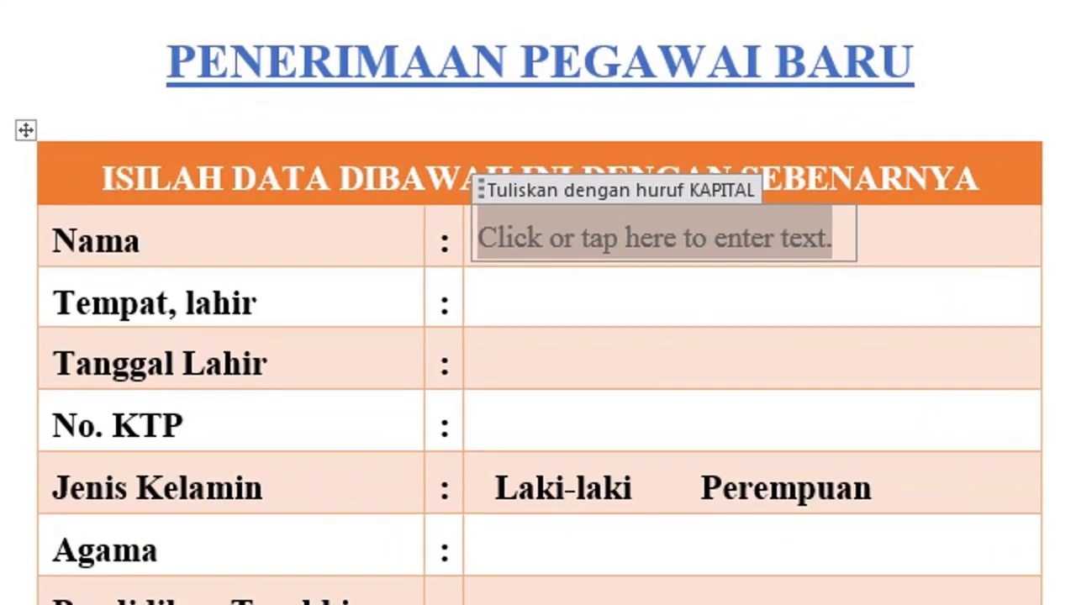
{"action": "left_click", "coordinate": [981, 325]}
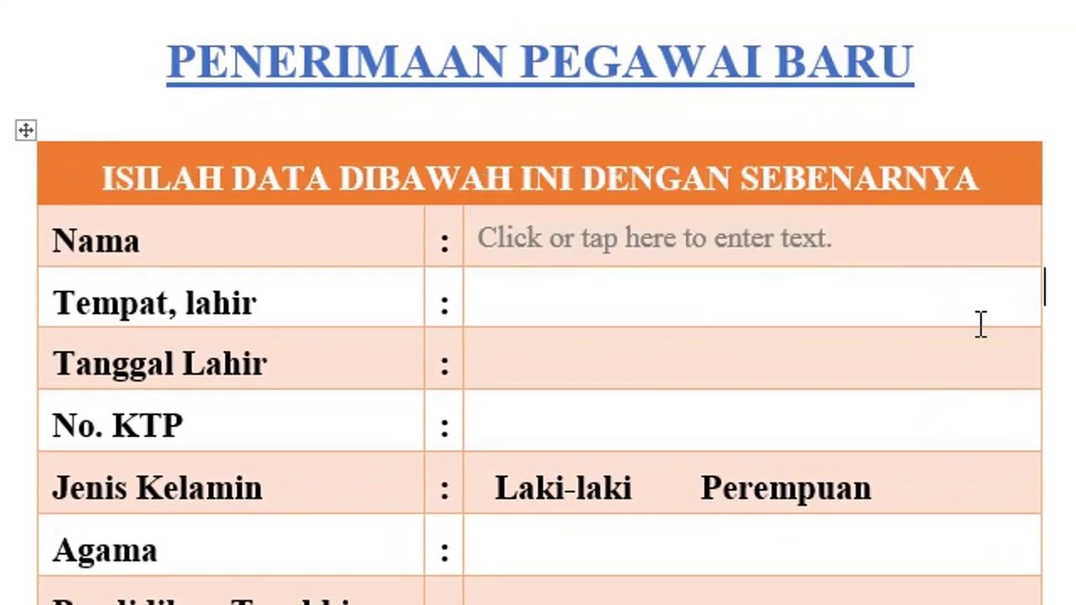
{"action": "left_click", "coordinate": [607, 243]}
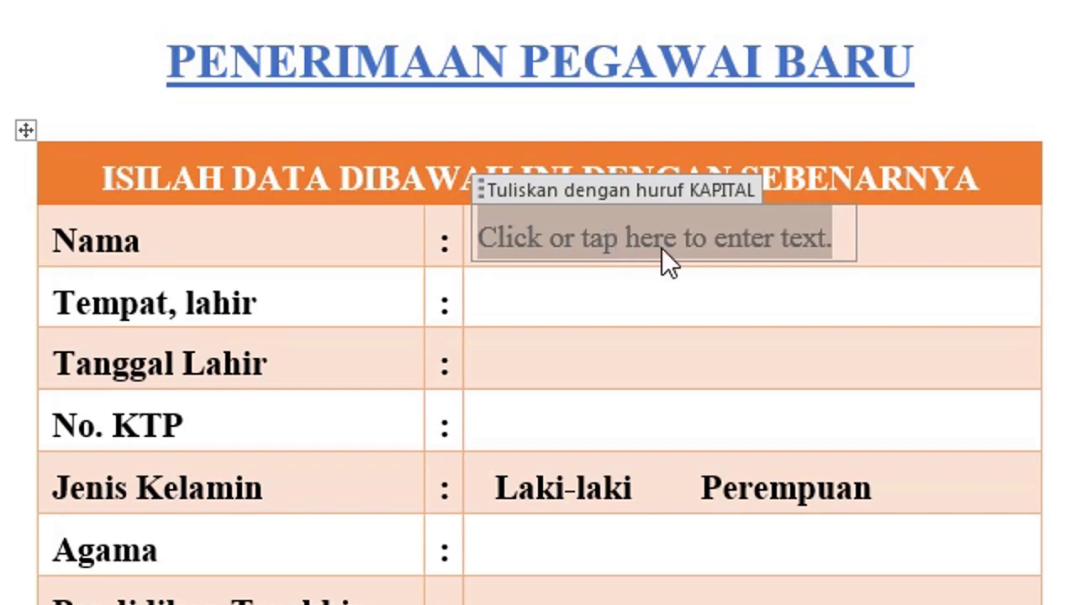
{"action": "type", "text": "bu"}
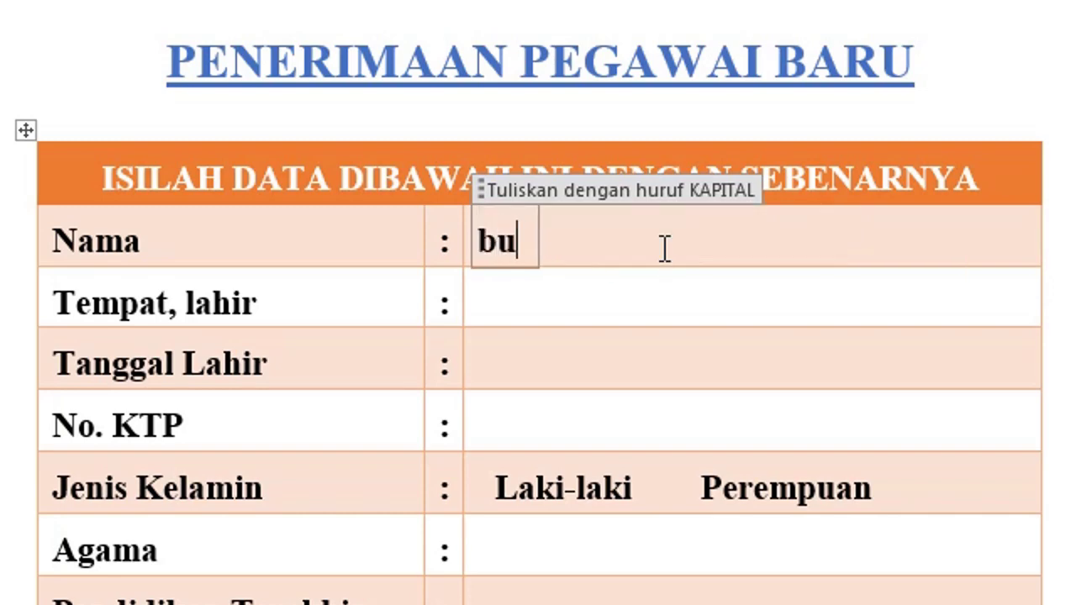
{"action": "key", "text": "BackSpace"}
{"action": "key", "text": "BackSpace"}
{"action": "type", "text": "BUDI SANTOSA"}
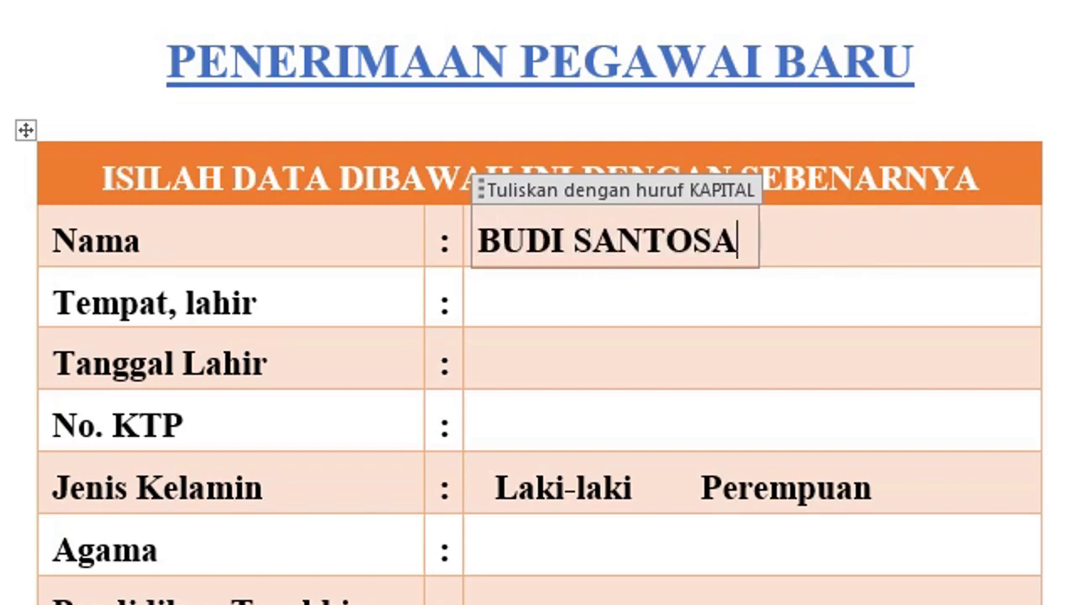
Step: Undo the test entry and reselect the Nama control's placeholder
{"action": "left_click", "coordinate": [552, 317]}
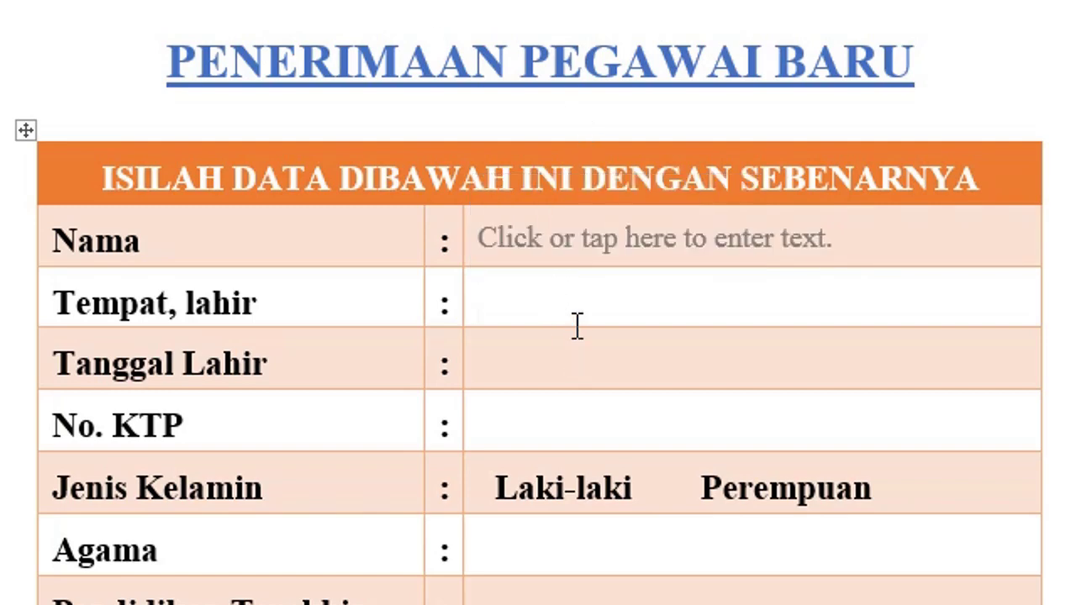
{"action": "left_click", "coordinate": [533, 244]}
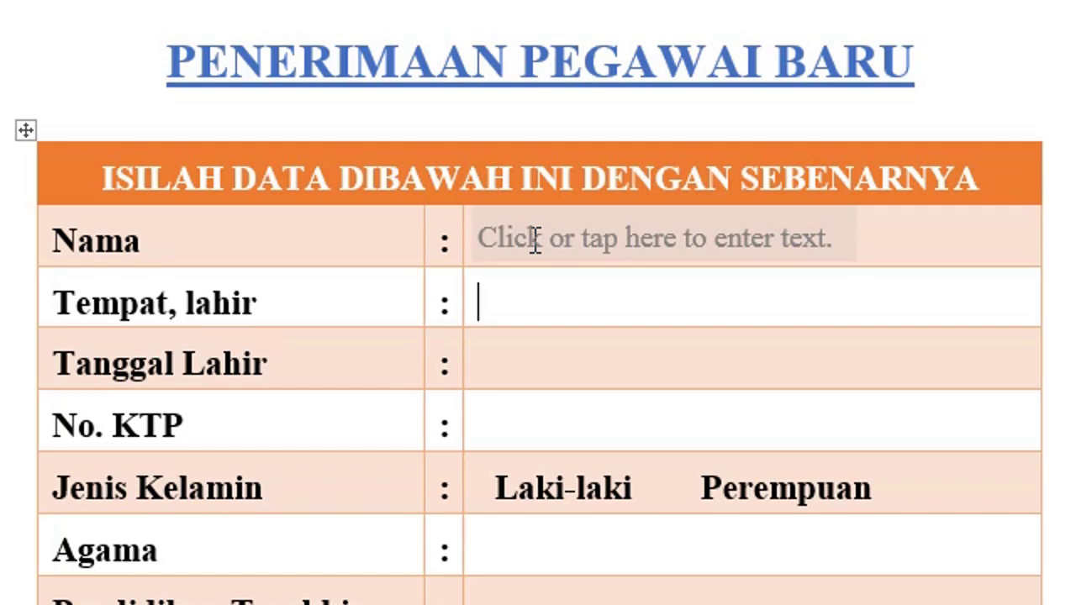
{"action": "left_click", "coordinate": [544, 239]}
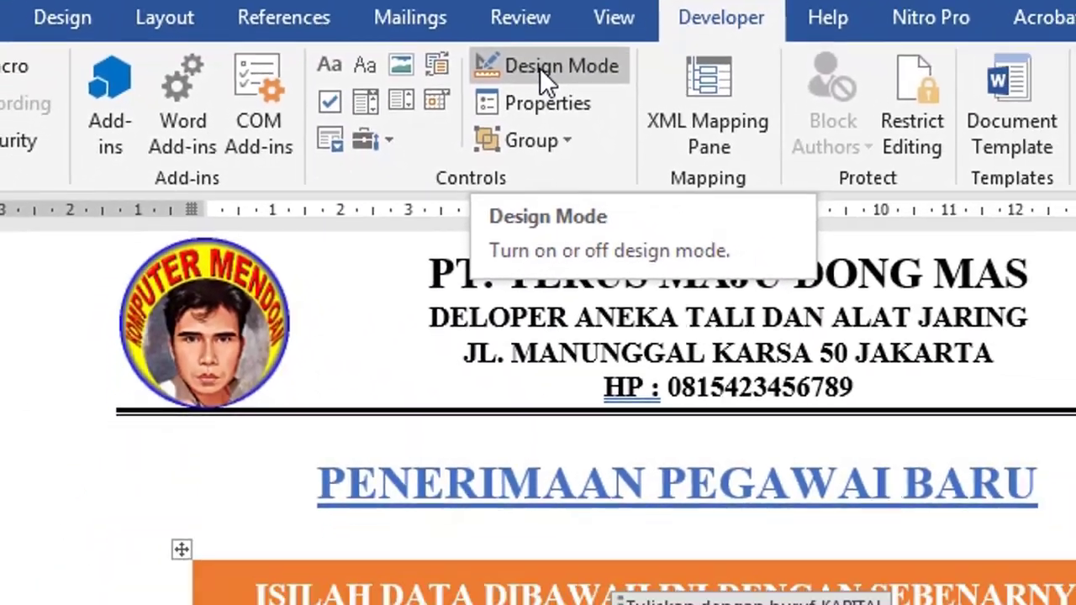
Step: In design mode, change the Nama placeholder text to 'Tulis Disini'
{"action": "left_click", "coordinate": [542, 68]}
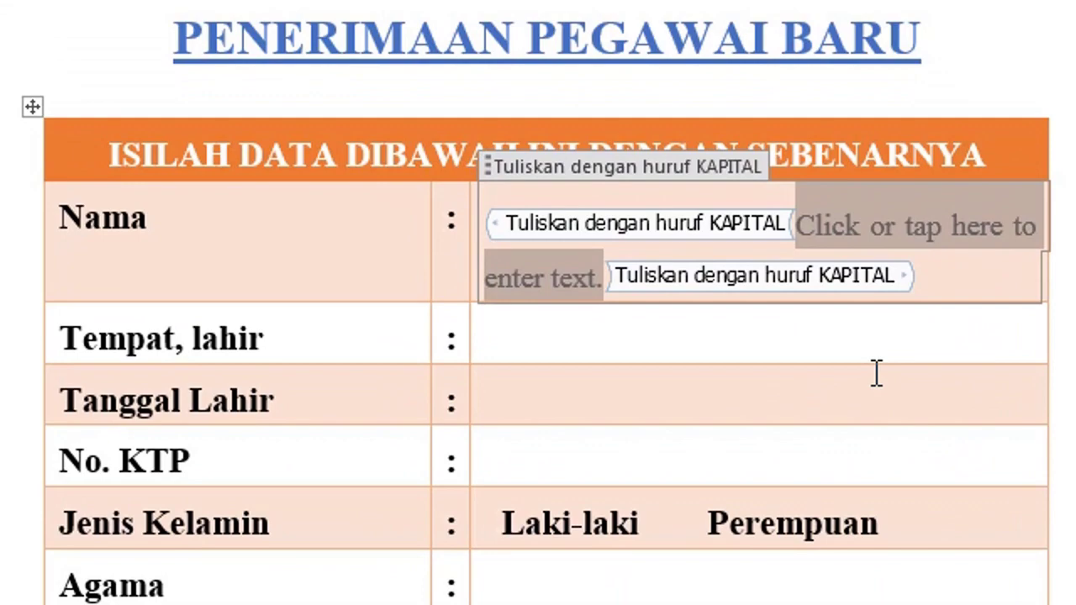
{"action": "type", "text": "tU"}
{"action": "key", "text": "BackSpace"}
{"action": "key", "text": "BackSpace"}
{"action": "type", "text": "Tulis Dis"}
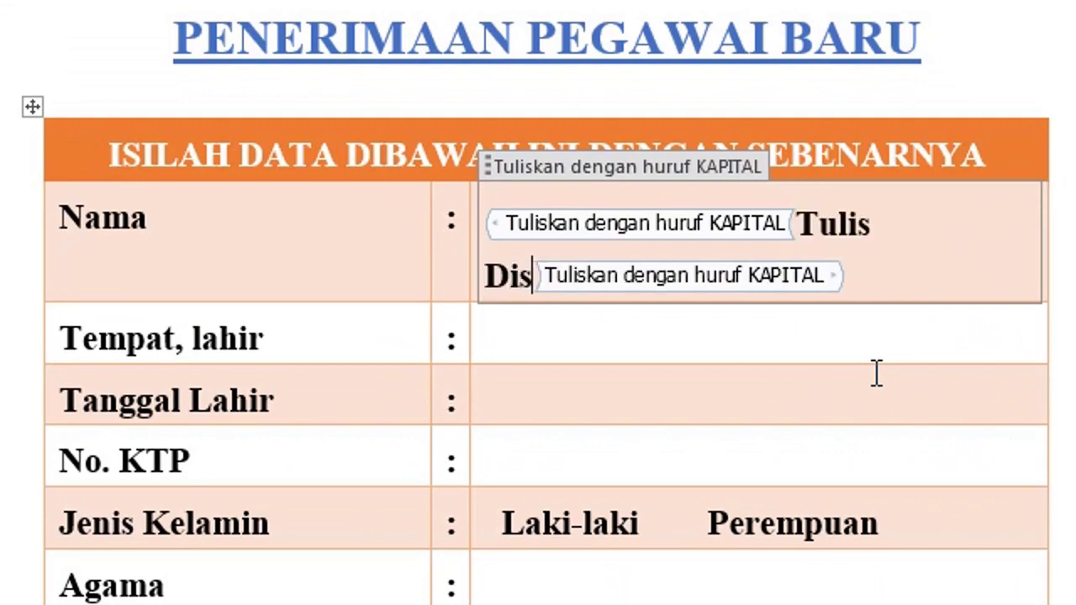
{"action": "type", "text": "ini"}
{"action": "left_click", "coordinate": [811, 338]}
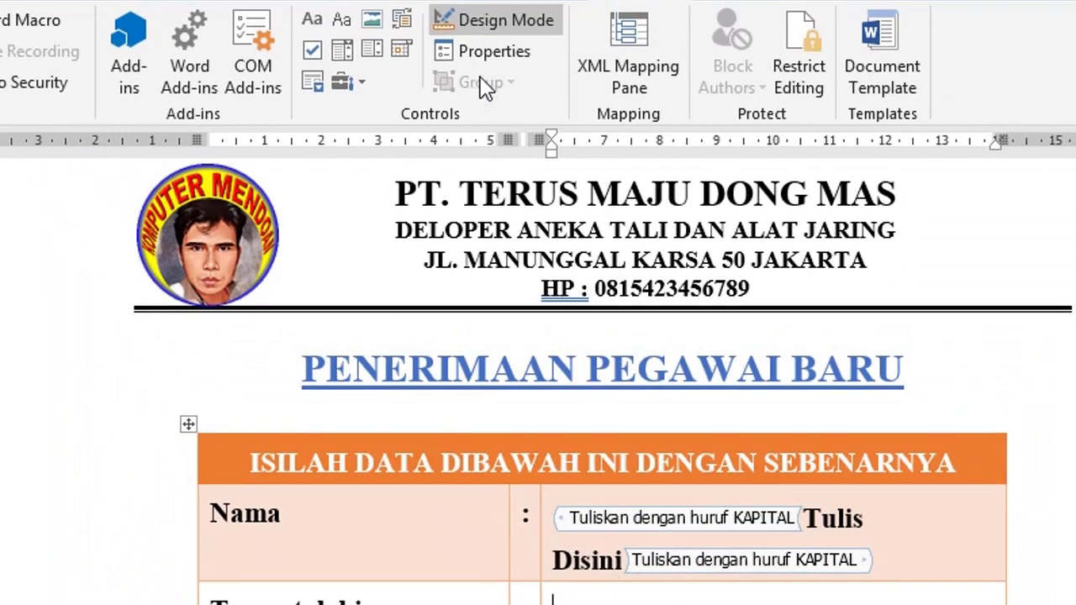
Step: Turn off design mode, check the Nama field, and return to the Tempat, lahir cell
{"action": "left_click", "coordinate": [473, 23]}
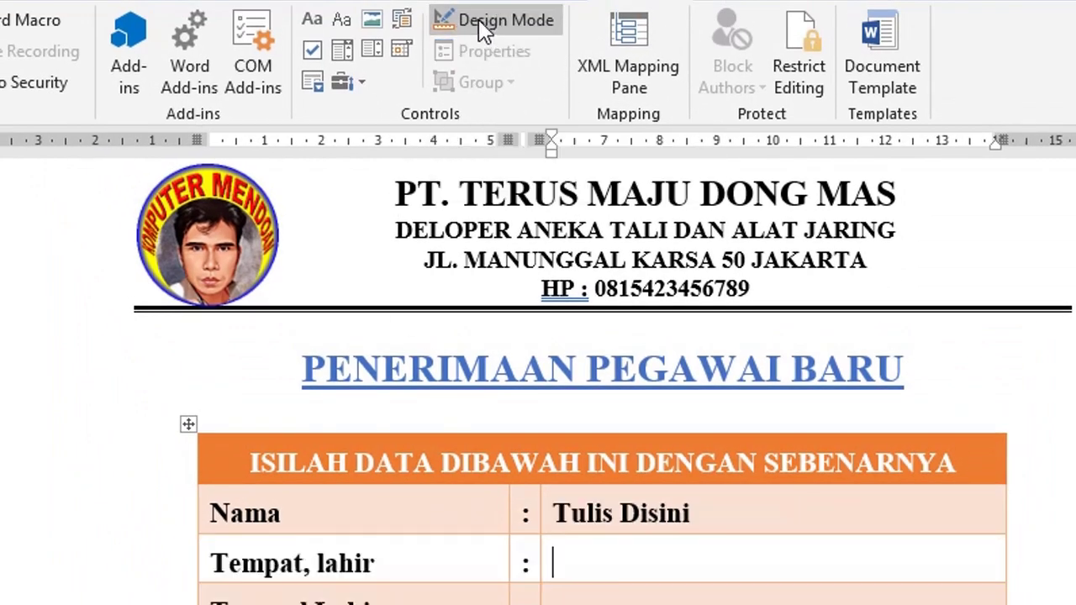
{"action": "left_click", "coordinate": [675, 568]}
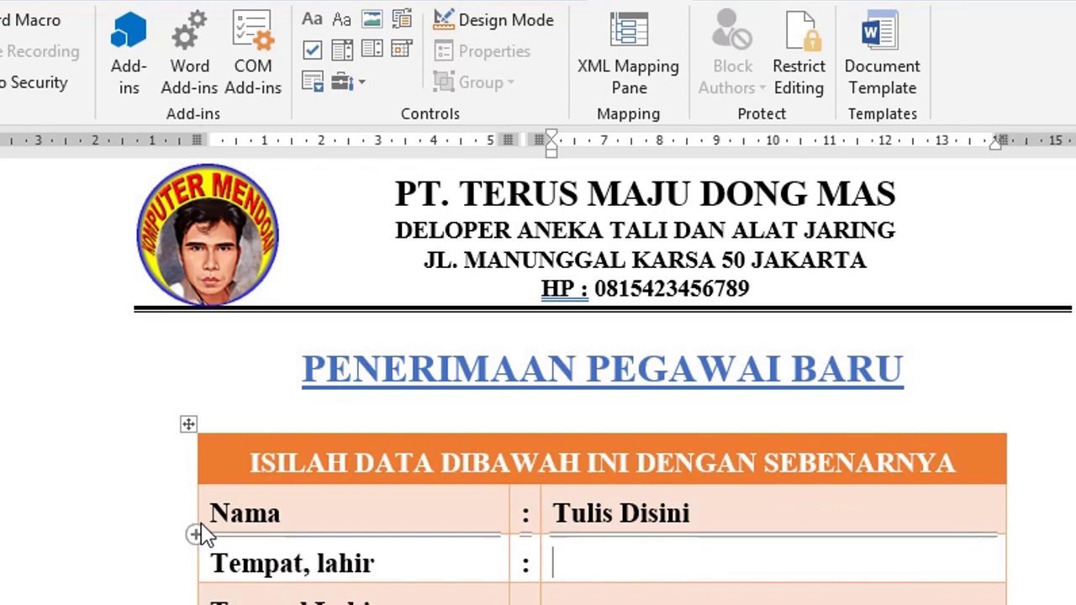
{"action": "left_click", "coordinate": [583, 516]}
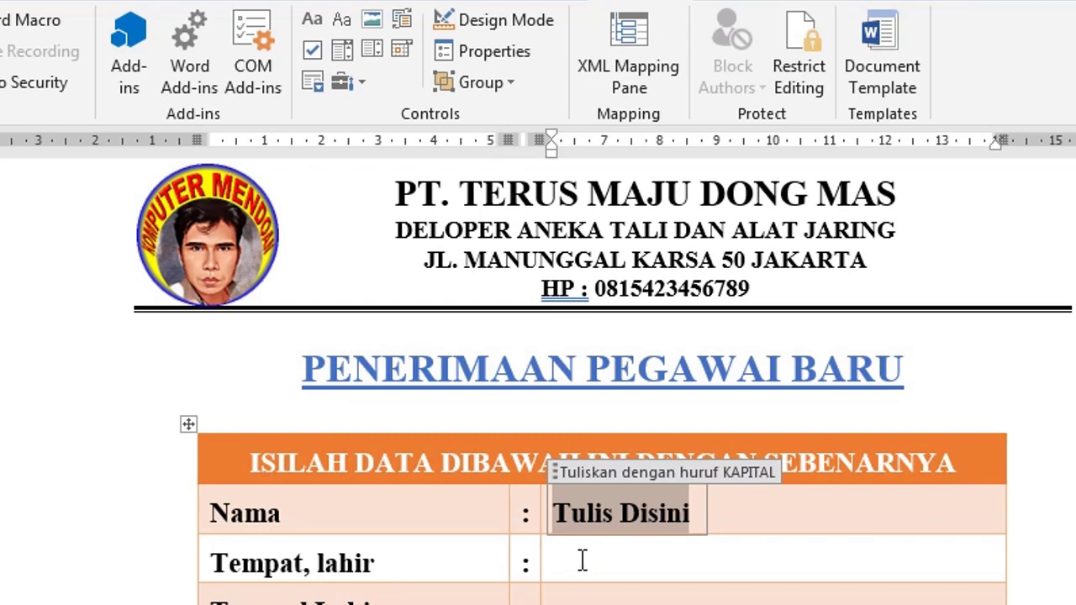
{"action": "left_click", "coordinate": [584, 565]}
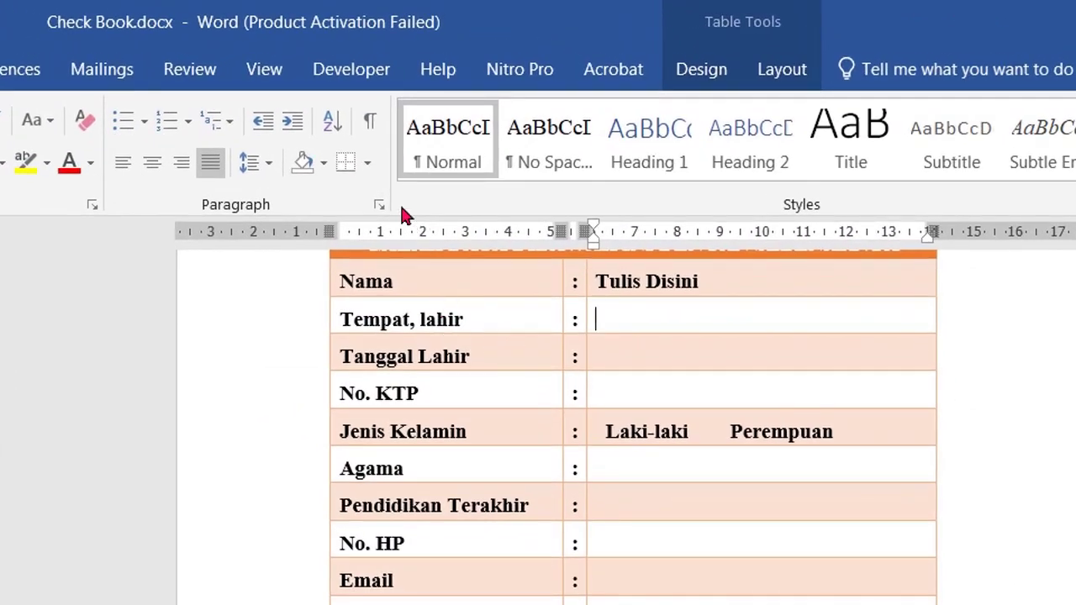
Step: Add a red plain text control to Tempat, lahir titled 'Tulis Kota/Kabupaten Lahirmu'
{"action": "left_click", "coordinate": [350, 67]}
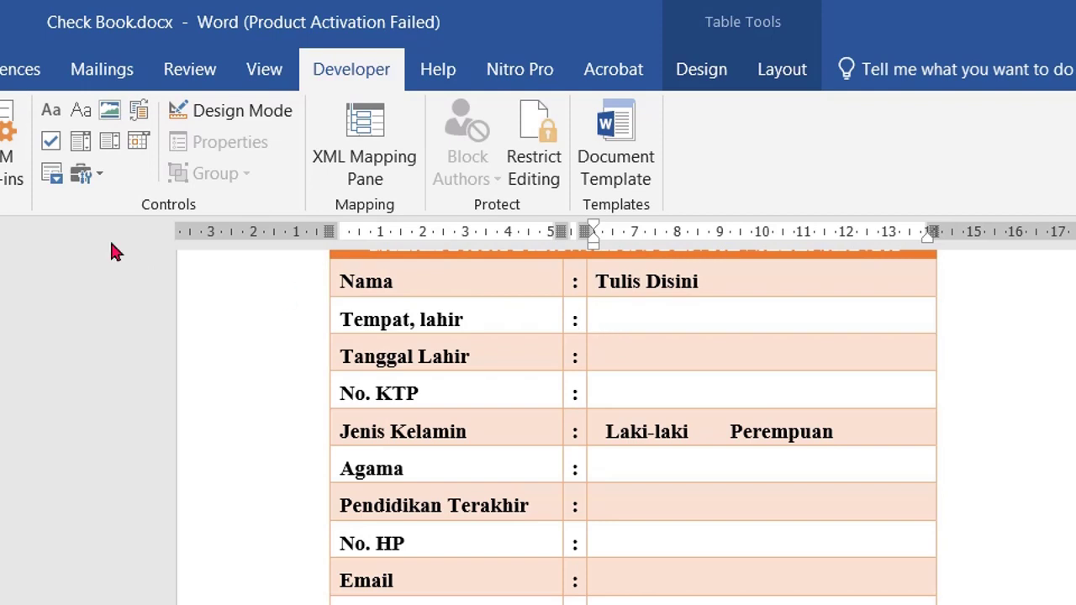
{"action": "left_click", "coordinate": [81, 117]}
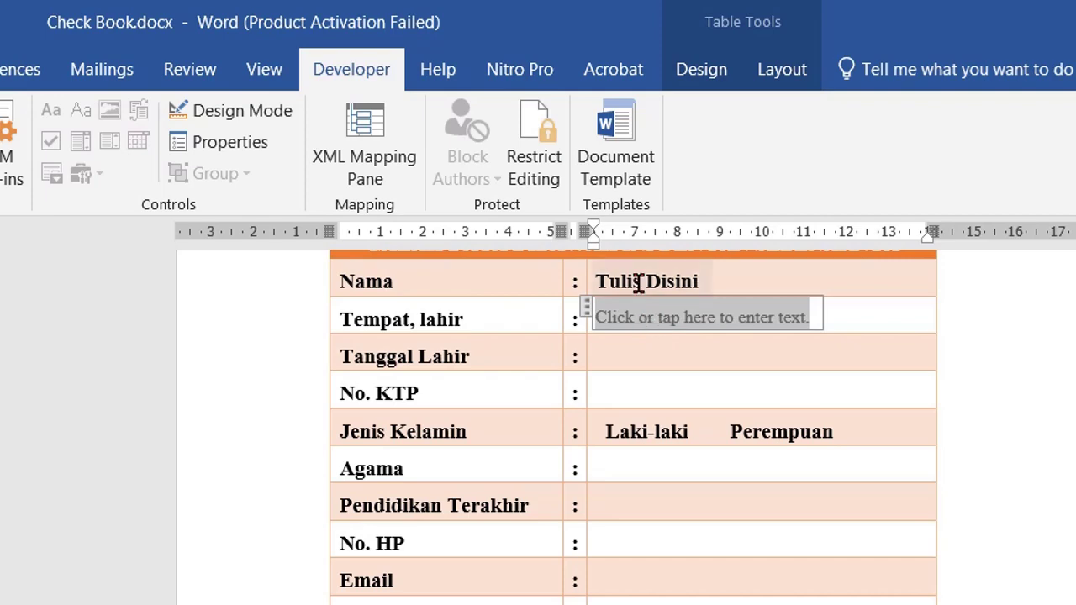
{"action": "left_click", "coordinate": [221, 144]}
{"action": "type", "text": "Tu"}
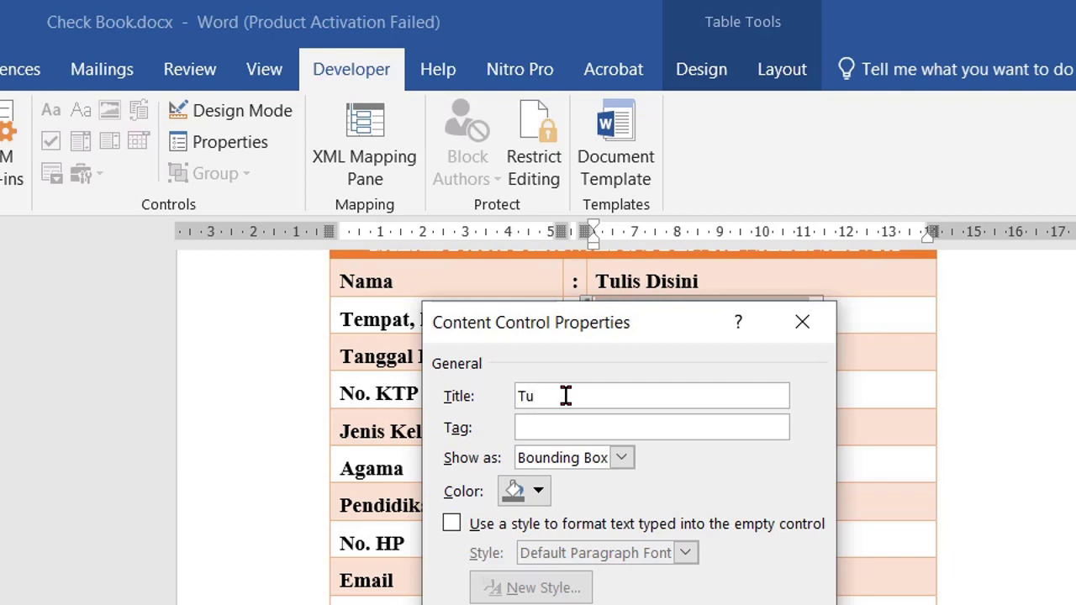
{"action": "type", "text": "lis Kota/Kabu"}
{"action": "type", "text": "paten Lahirmu"}
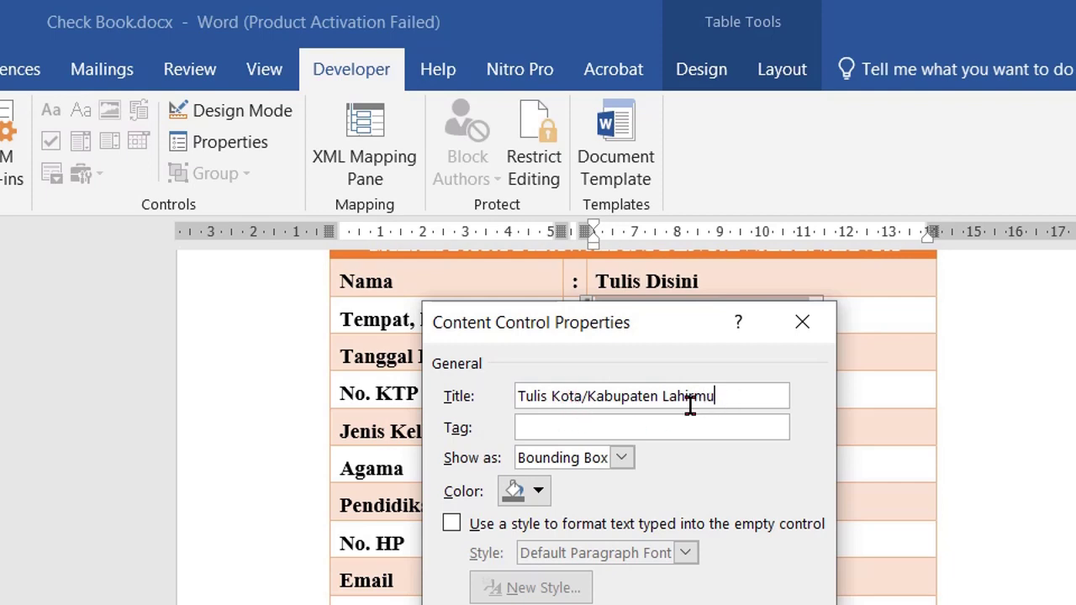
{"action": "left_click", "coordinate": [538, 491]}
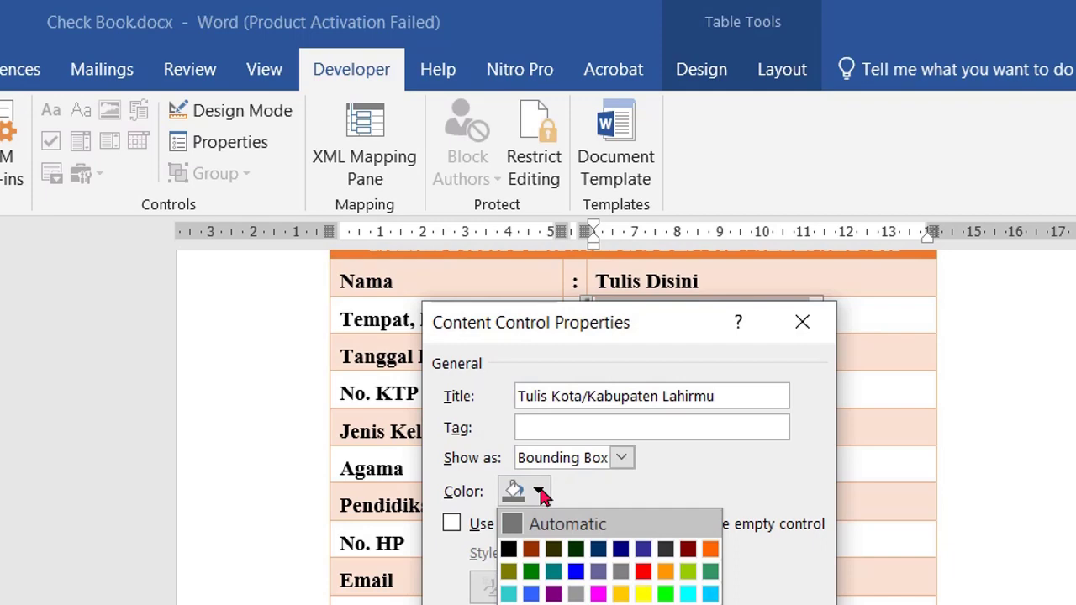
{"action": "left_click", "coordinate": [643, 573]}
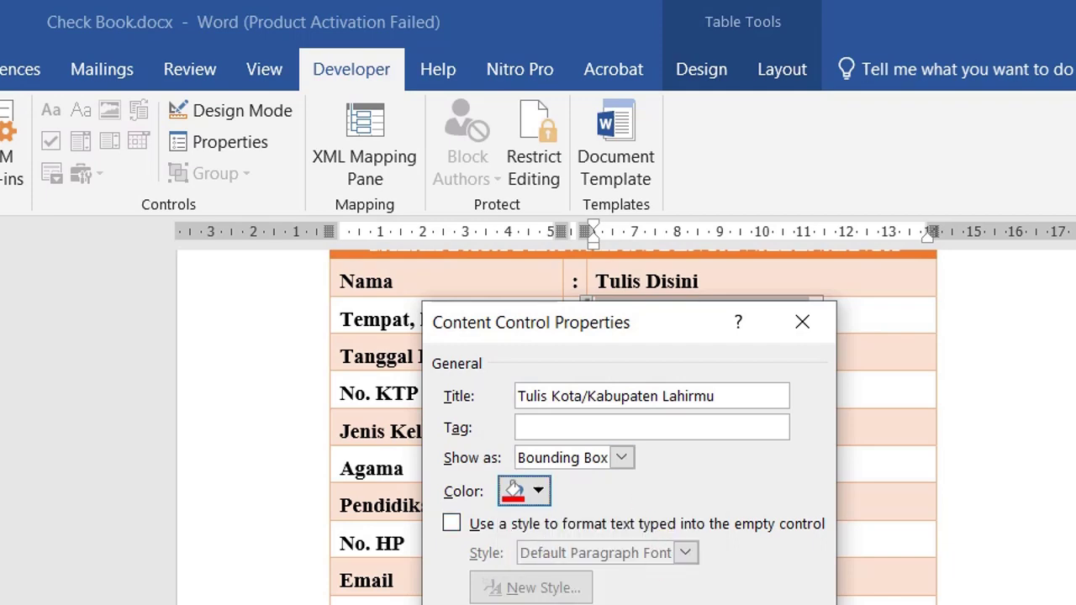
{"action": "key", "text": "Return"}
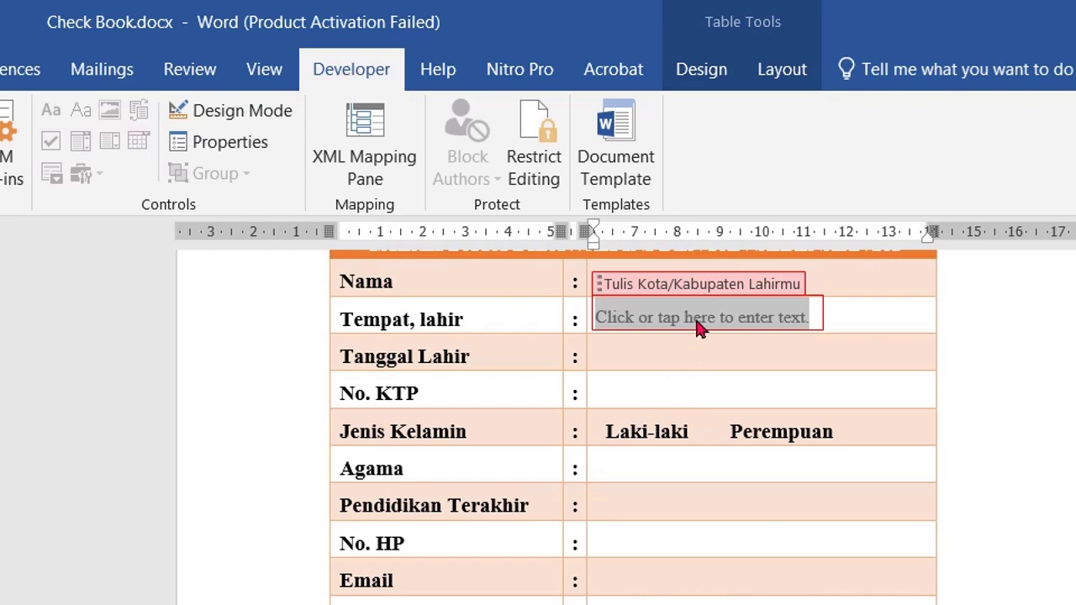
Step: Change the Tempat, lahir placeholder to 'Klik dan tulis disini' in design mode
{"action": "left_click", "coordinate": [681, 378]}
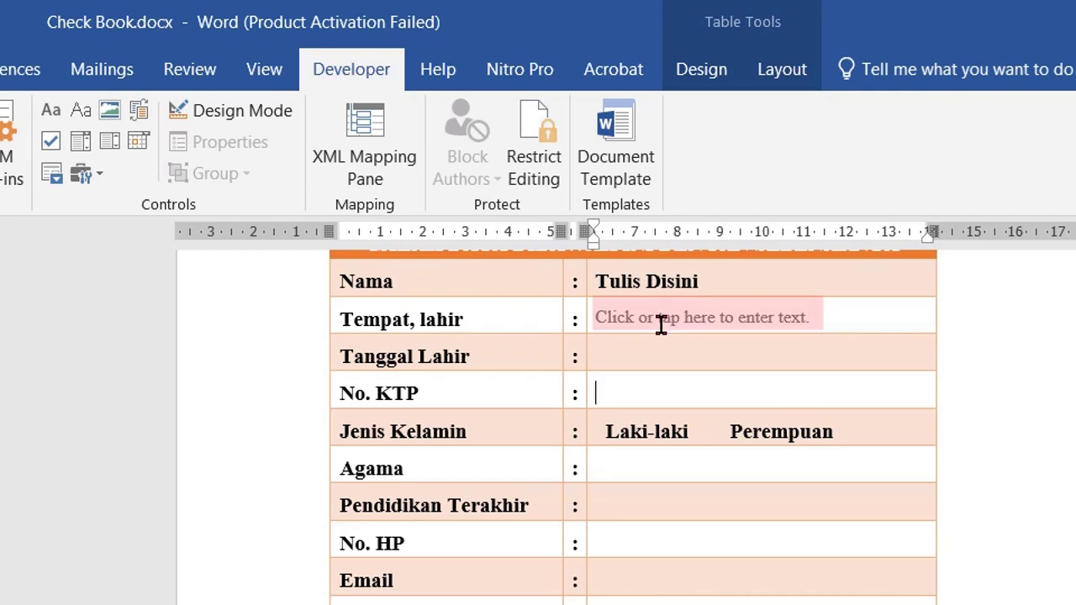
{"action": "left_click", "coordinate": [711, 317]}
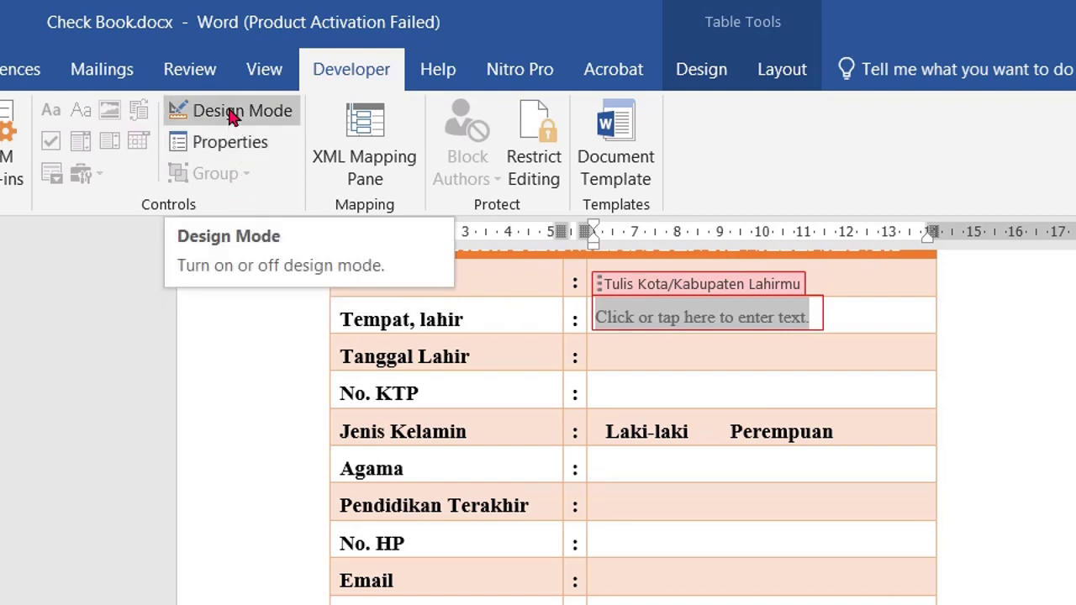
{"action": "left_click", "coordinate": [233, 116]}
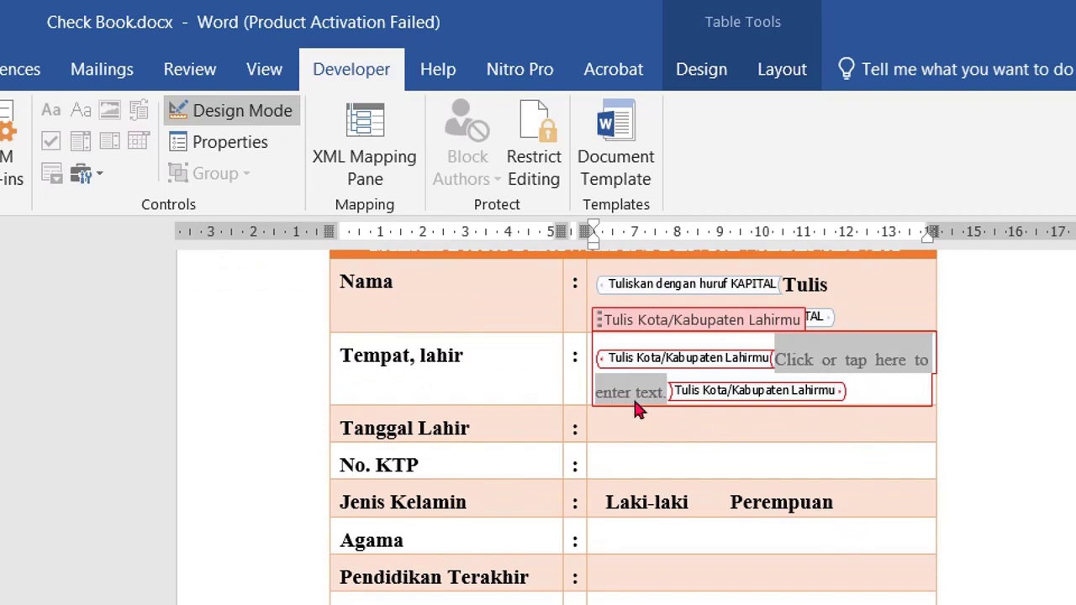
{"action": "type", "text": "Klik"}
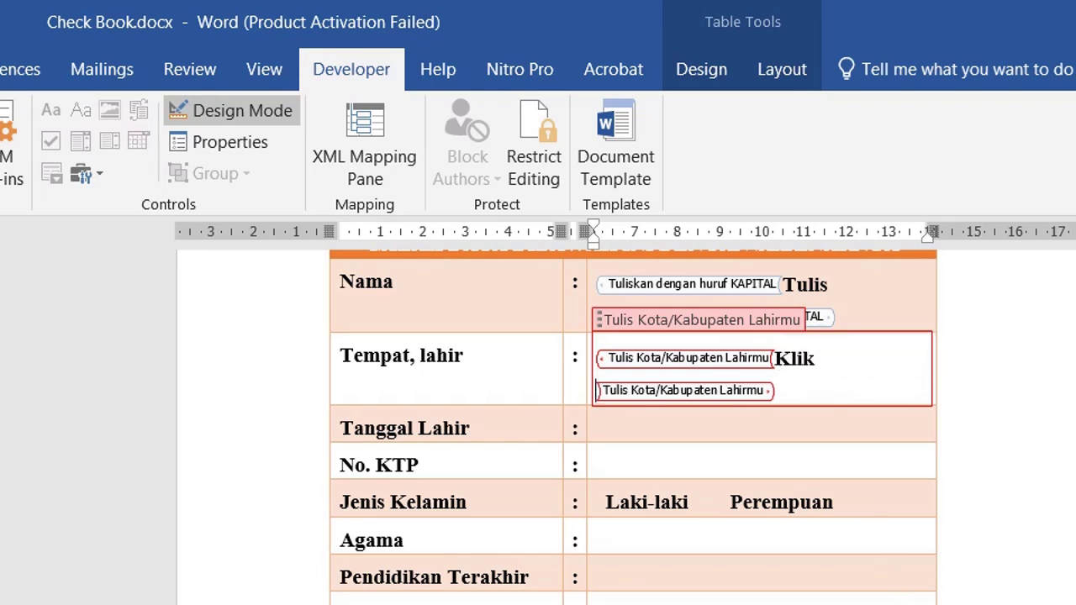
{"action": "type", "text": " dan tulis disini"}
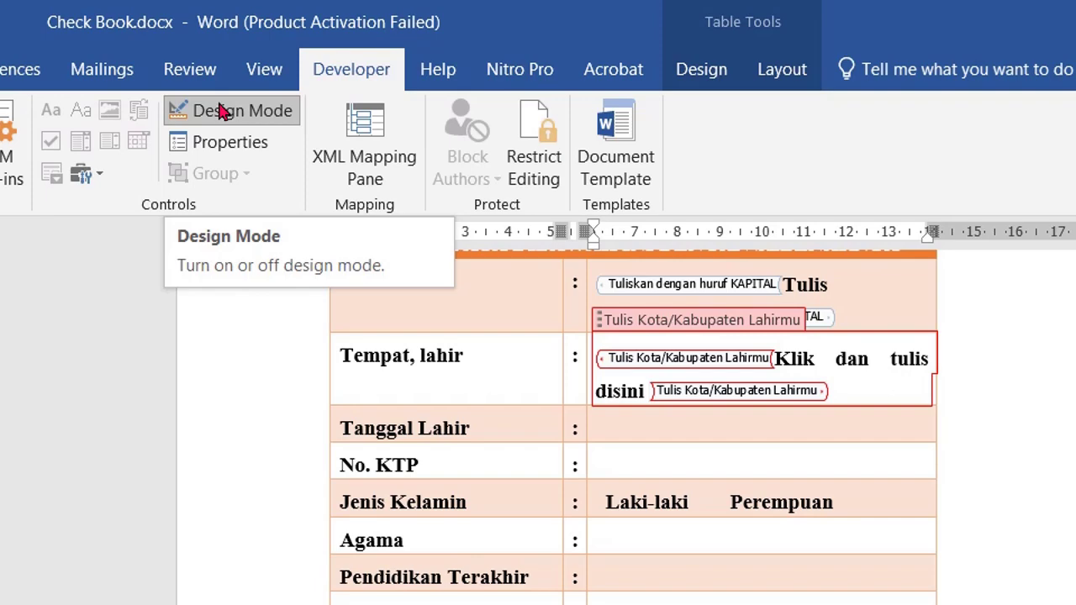
{"action": "left_click", "coordinate": [225, 111]}
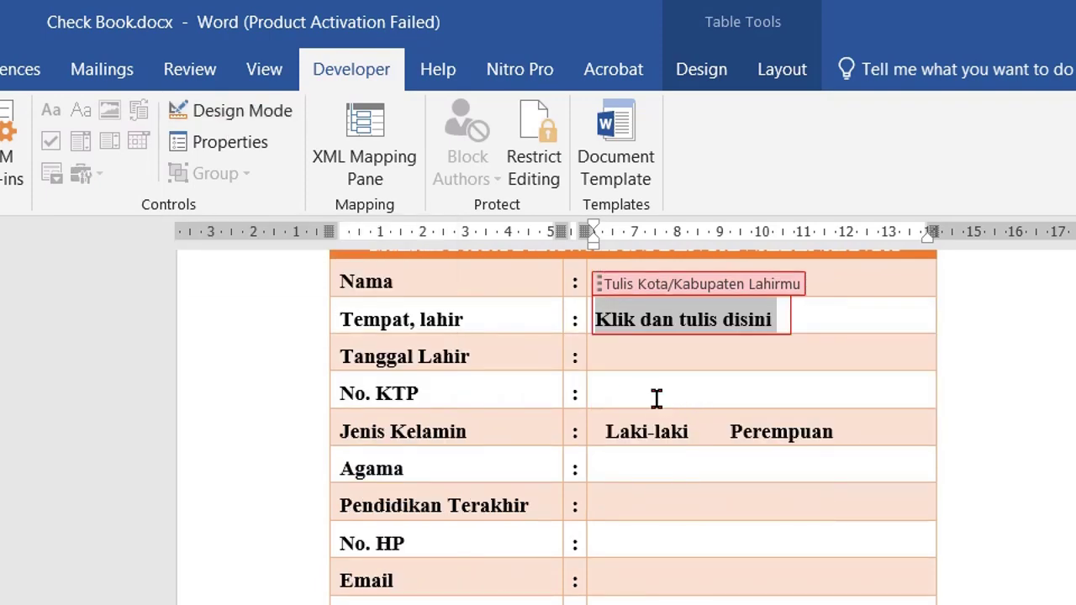
Step: Fill the Tempat, lahir field with 'Banyumas'
{"action": "left_click", "coordinate": [655, 398]}
{"action": "scroll", "coordinate": [656, 399], "scroll_direction": "up", "scroll_amount": 1}
{"action": "scroll", "coordinate": [672, 415], "scroll_direction": "up", "scroll_amount": 1}
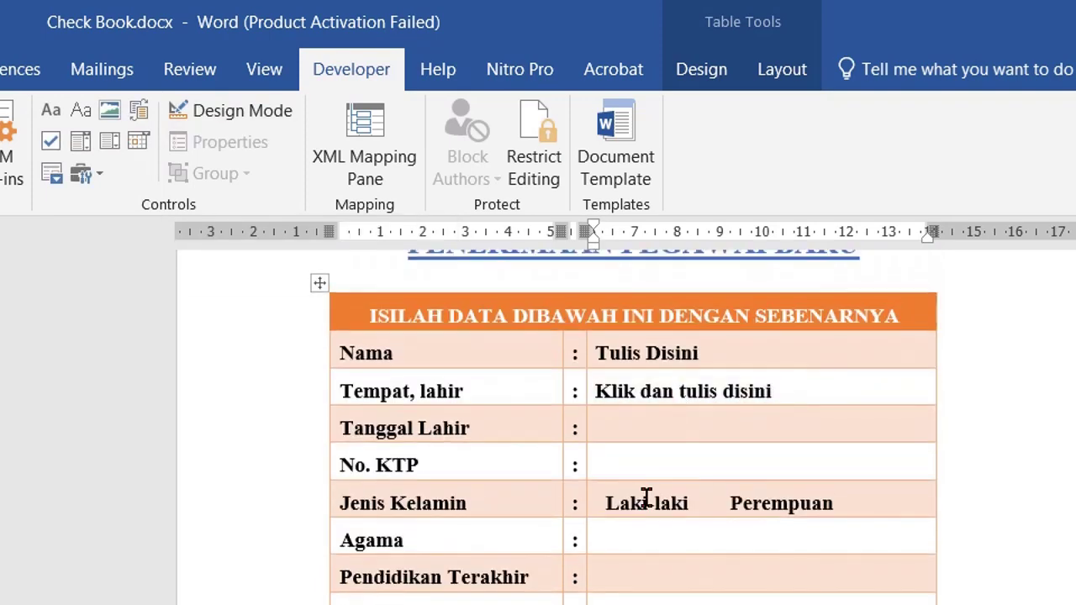
{"action": "left_click", "coordinate": [646, 389]}
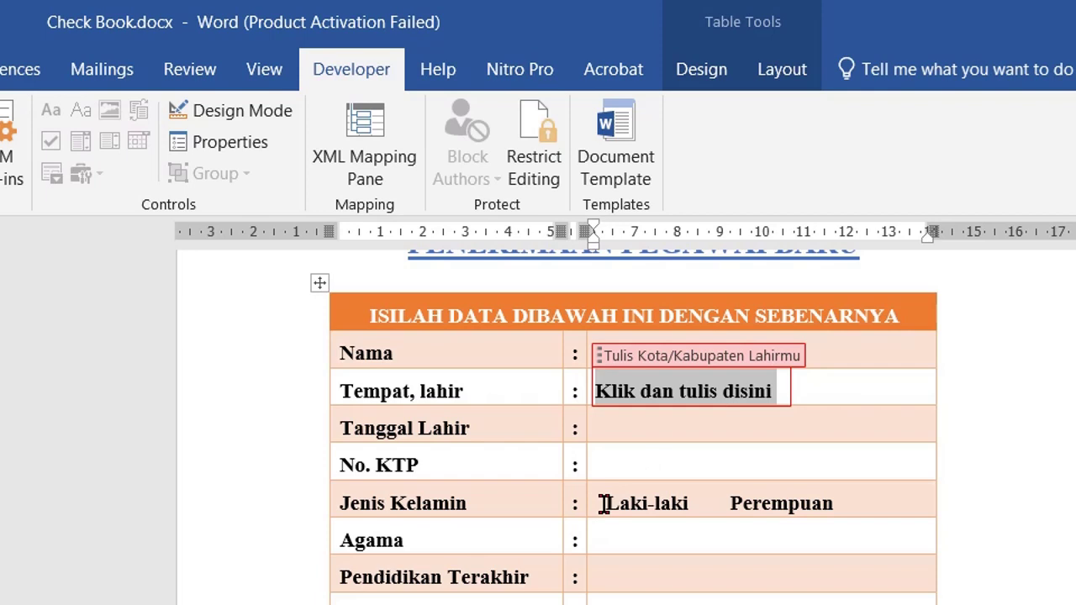
{"action": "type", "text": "Banyumas"}
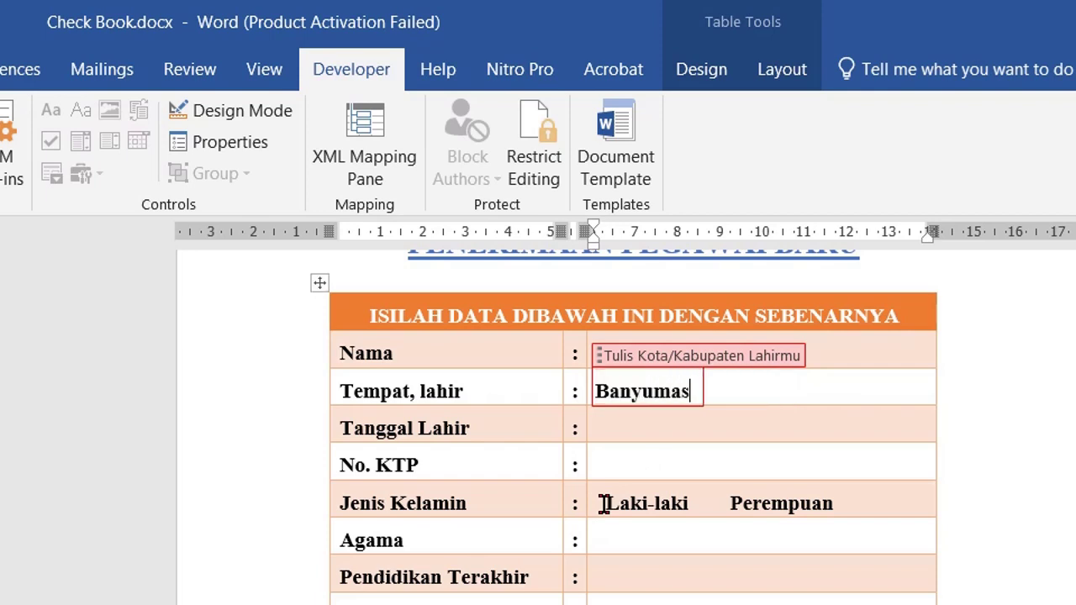
{"action": "left_click", "coordinate": [626, 429]}
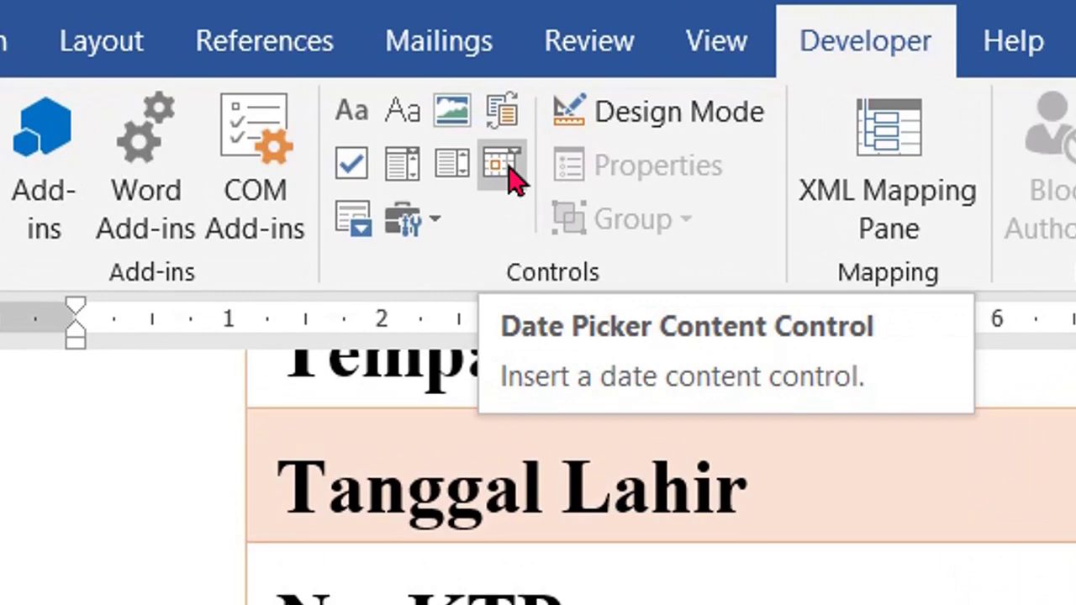
Step: Place the insertion point in the Tanggal Lahir answer cell
{"action": "left_click", "coordinate": [503, 165]}
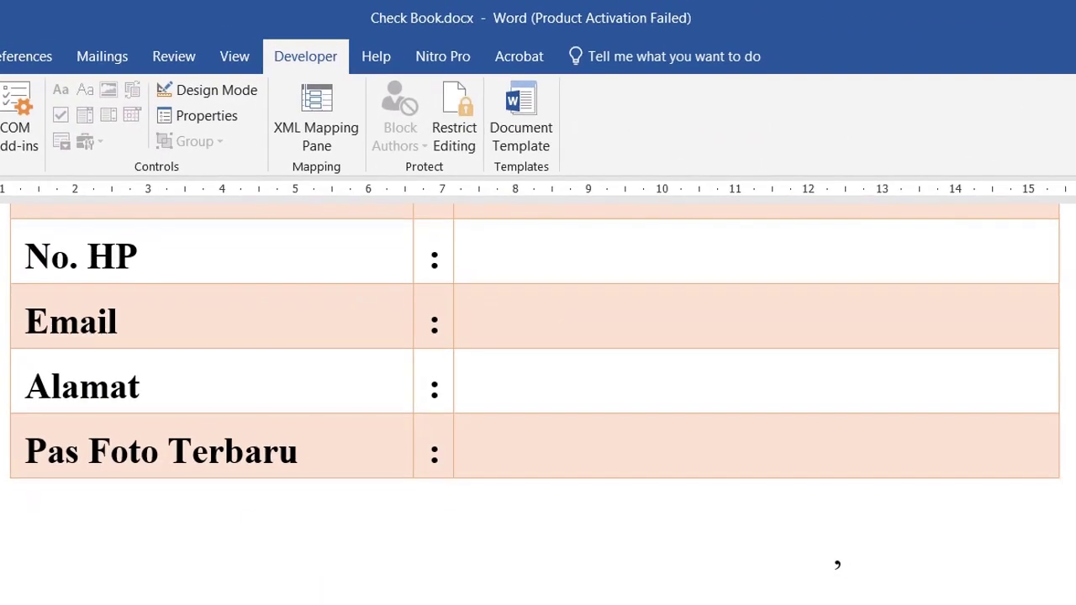
{"action": "left_click", "coordinate": [588, 502]}
{"action": "scroll", "coordinate": [591, 502], "scroll_direction": "up", "scroll_amount": 1}
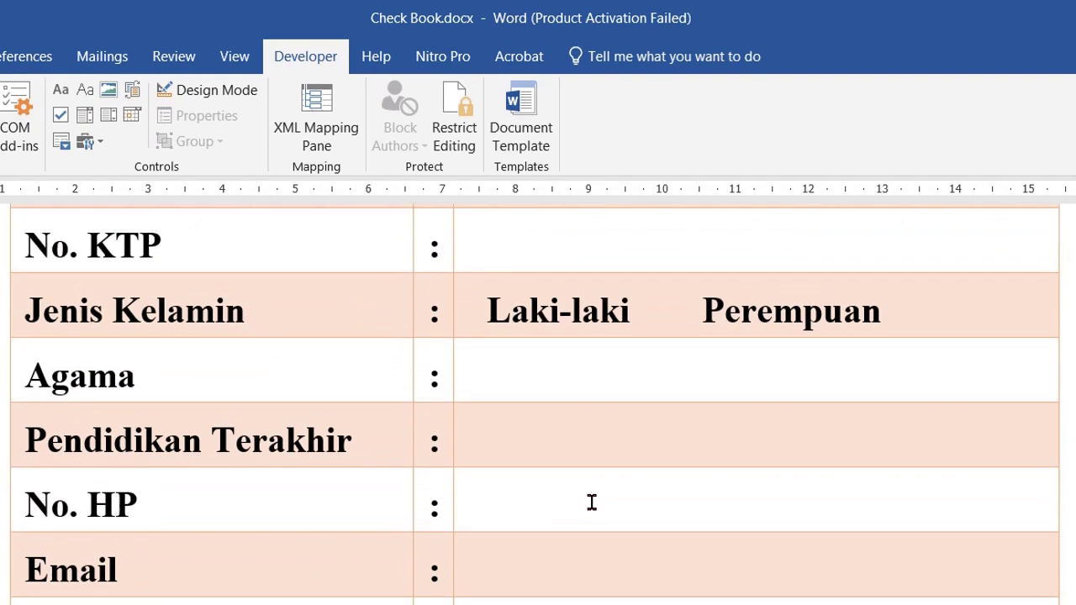
{"action": "scroll", "coordinate": [591, 502], "scroll_direction": "up", "scroll_amount": 3}
{"action": "scroll", "coordinate": [591, 502], "scroll_direction": "up", "scroll_amount": 2}
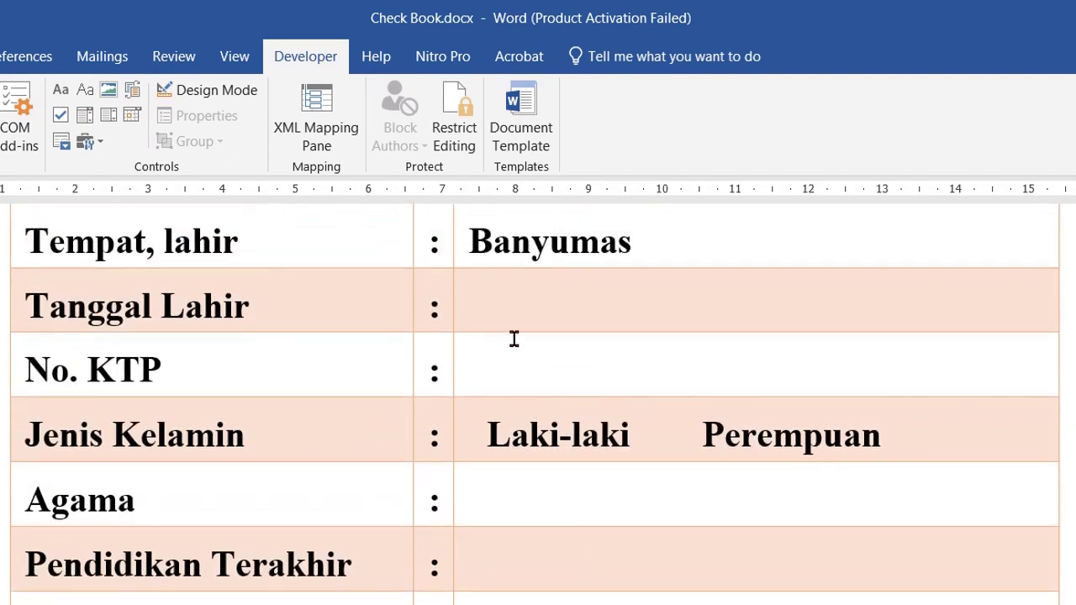
{"action": "left_click", "coordinate": [501, 300]}
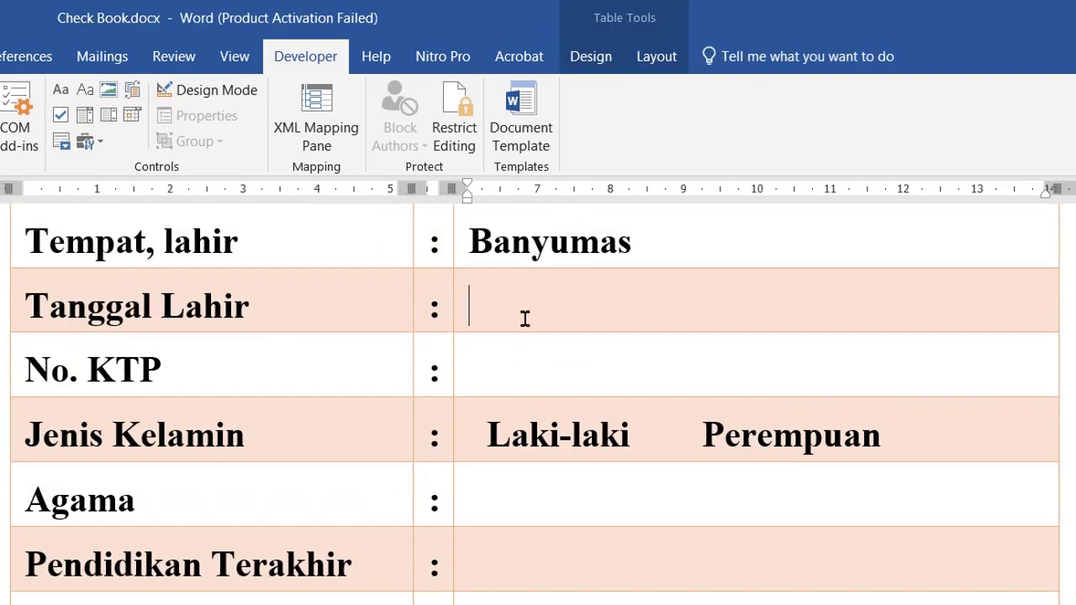
Step: Insert a date picker in Tanggal Lahir, test 25 July 2022, then undo it
{"action": "left_click", "coordinate": [132, 120]}
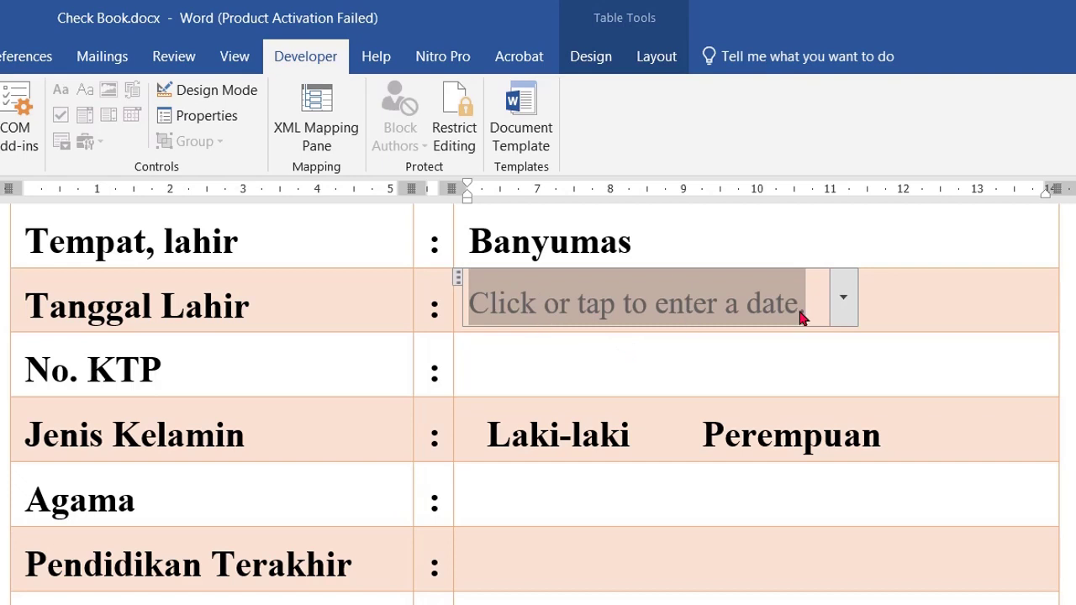
{"action": "left_click", "coordinate": [841, 299]}
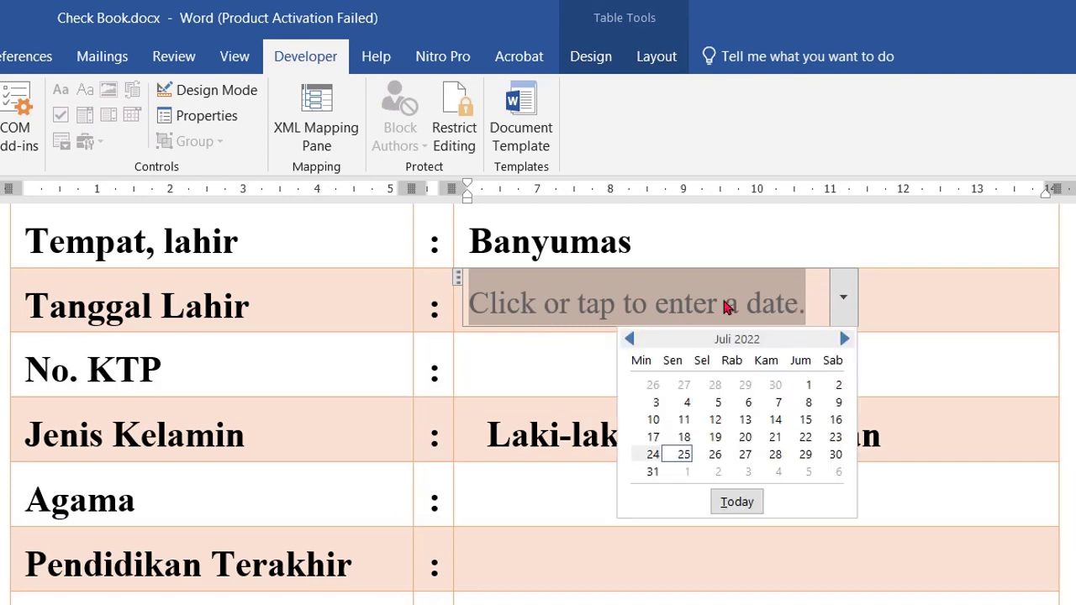
{"action": "left_click", "coordinate": [691, 305]}
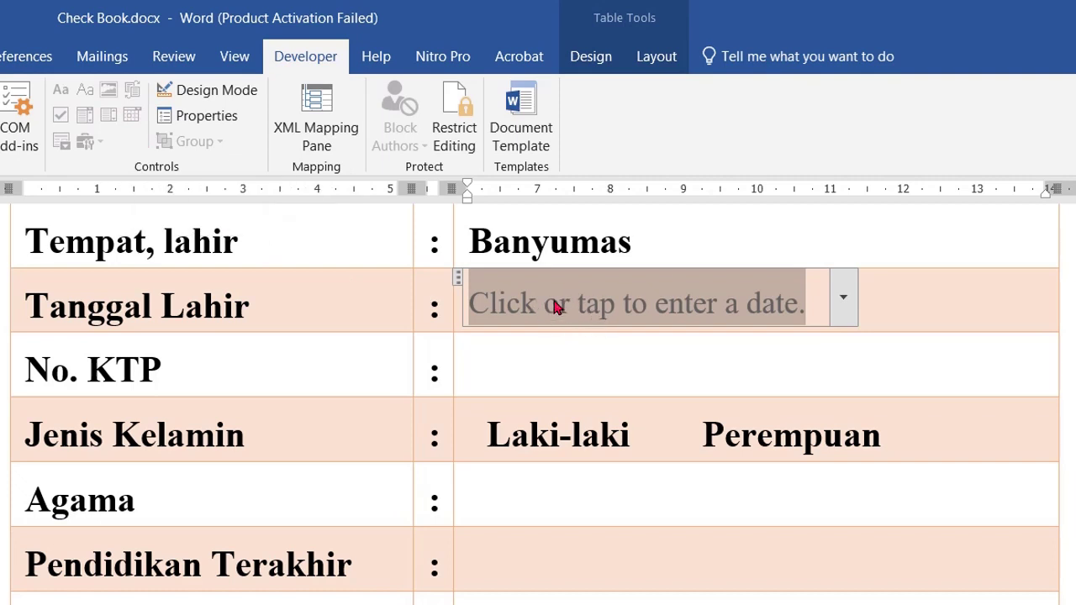
{"action": "left_click", "coordinate": [844, 304]}
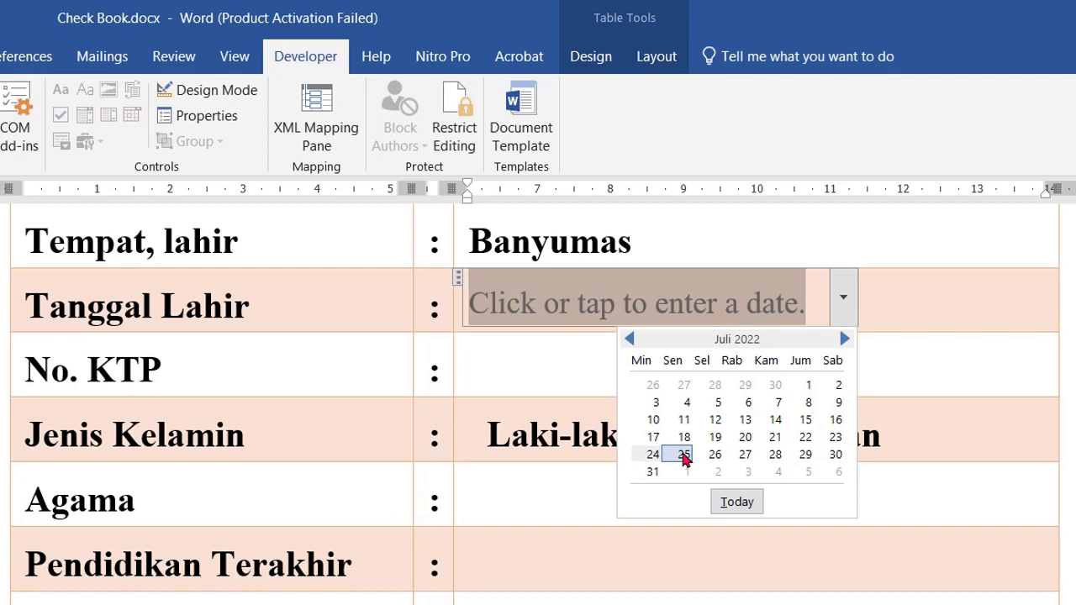
{"action": "left_click", "coordinate": [684, 456]}
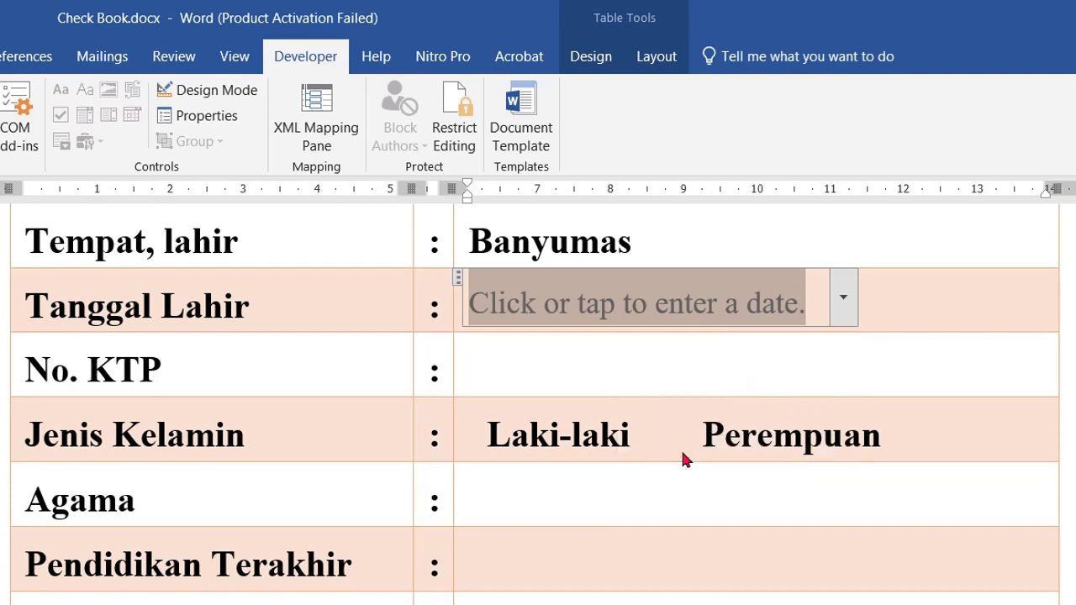
{"action": "left_click", "coordinate": [585, 381]}
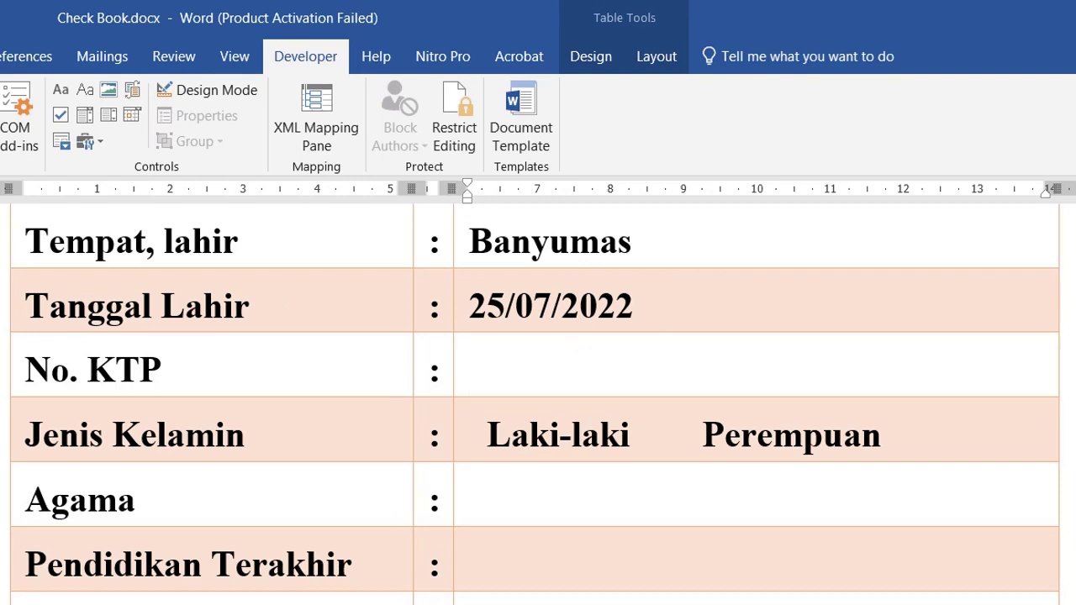
{"action": "key", "text": "ctrl+z"}
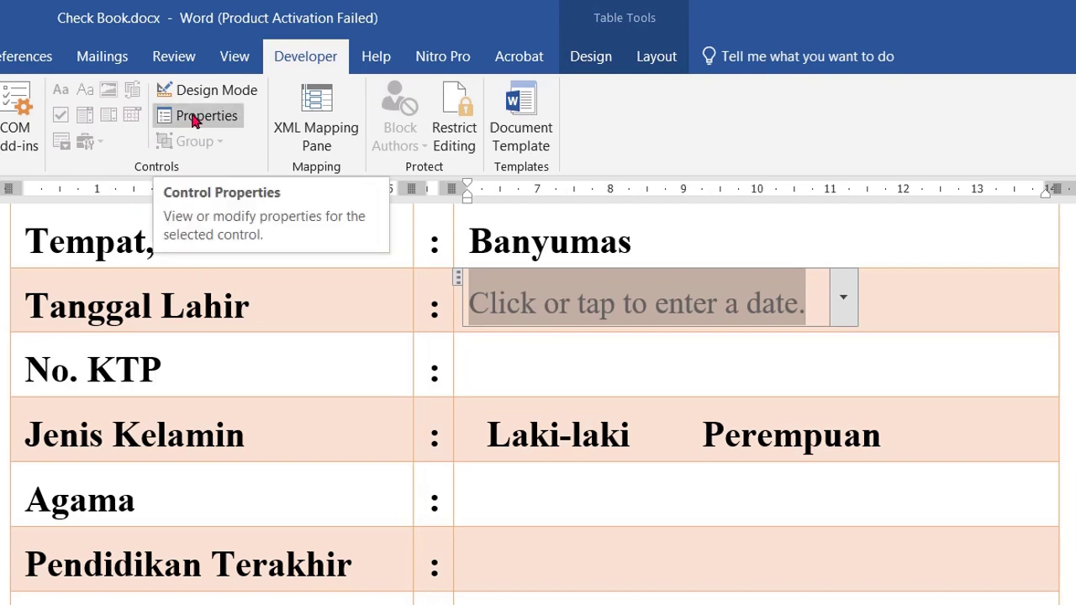
Step: Title the date picker 'Tulis tanggal Lahir (DD MMMM YYYY)', colour it red, use dd MMMM yyyy format
{"action": "left_click", "coordinate": [192, 121]}
{"action": "mouse_move", "coordinate": [572, 131]}
{"action": "left_mouse_down"}
{"action": "mouse_move", "coordinate": [305, 223]}
{"action": "mouse_move", "coordinate": [305, 188]}
{"action": "left_mouse_up"}
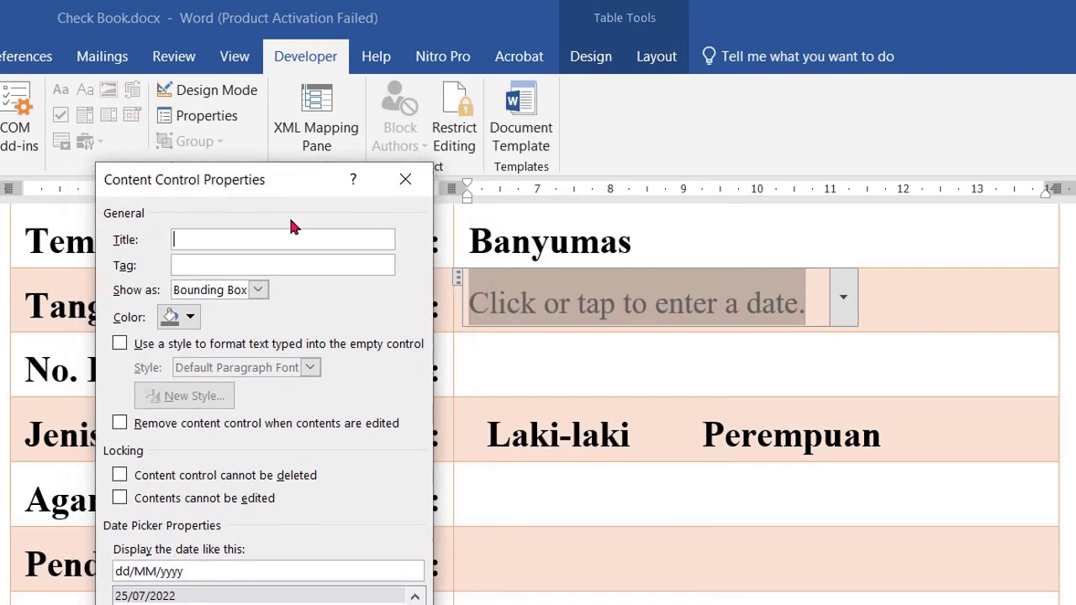
{"action": "type", "text": "Tulis tanggal"}
{"action": "type", "text": " Lahir (DD MMMM Y"}
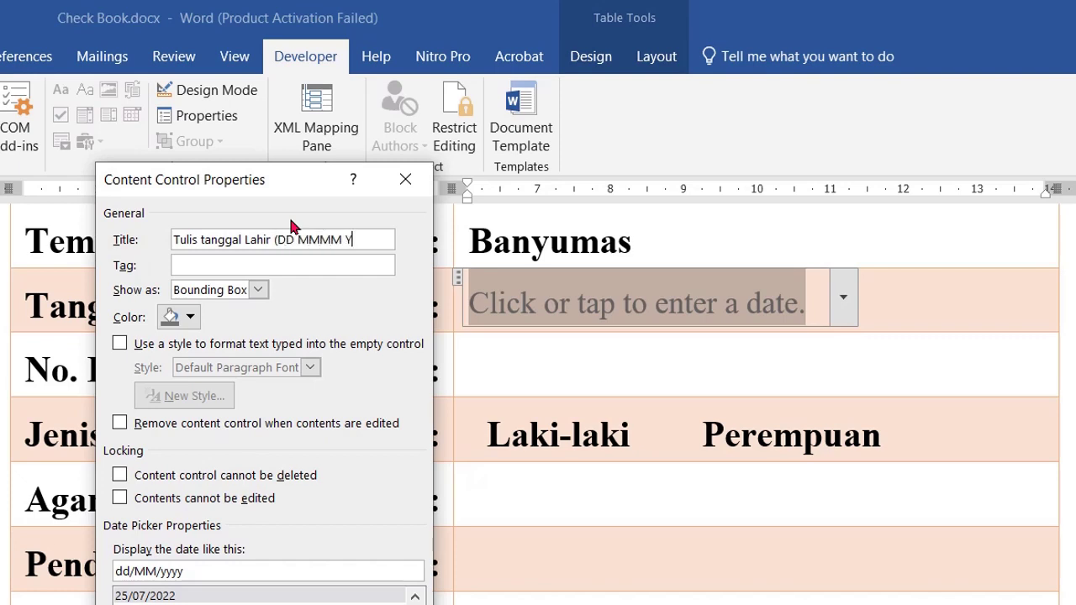
{"action": "type", "text": "YYY"}
{"action": "type", "text": ")"}
{"action": "left_click", "coordinate": [190, 318]}
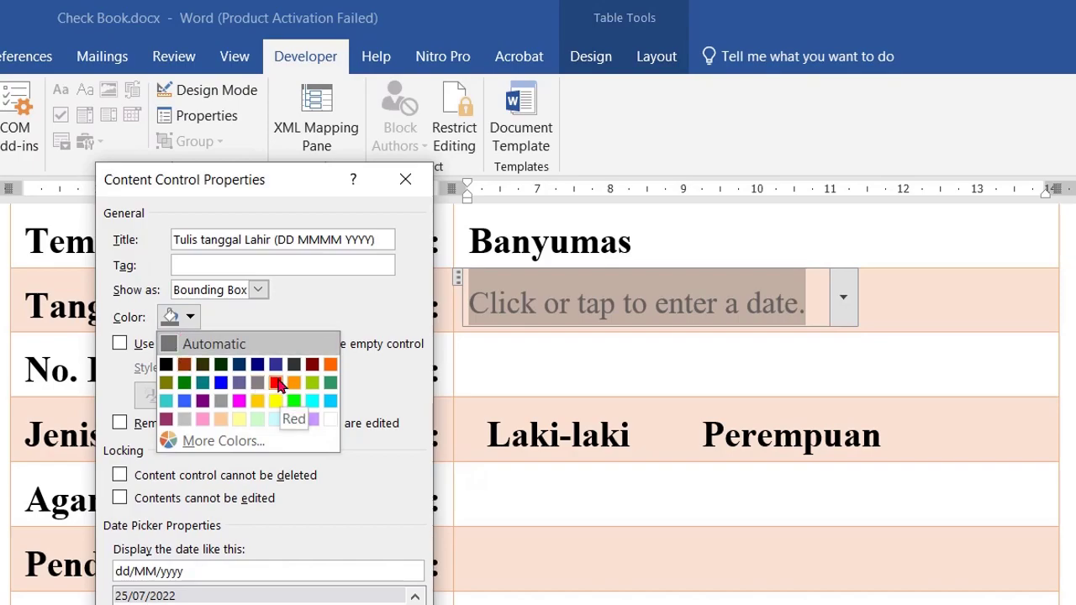
{"action": "left_click", "coordinate": [275, 383]}
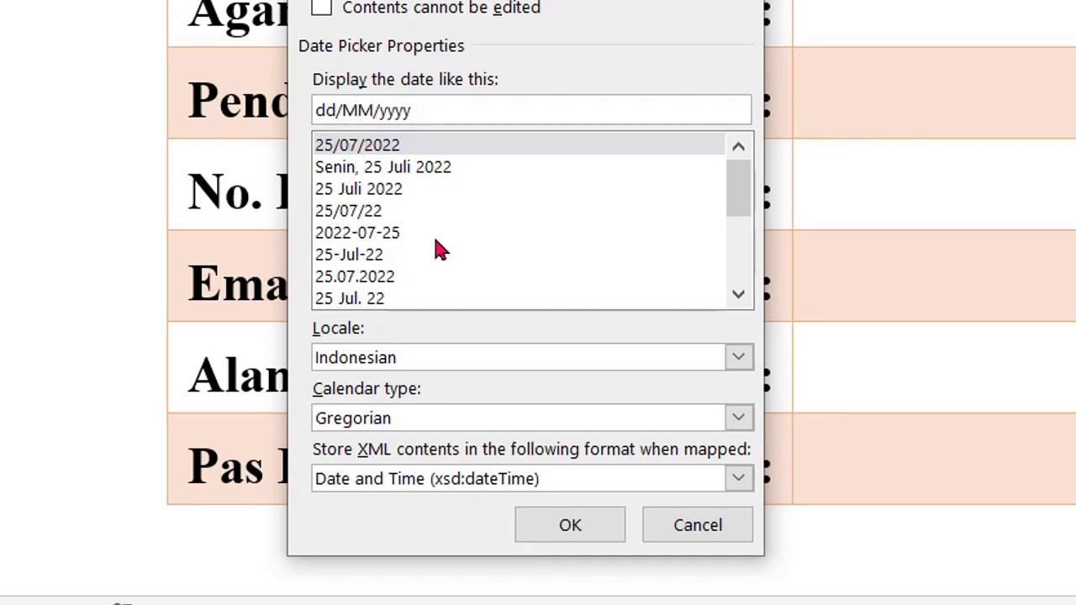
{"action": "left_click", "coordinate": [370, 192]}
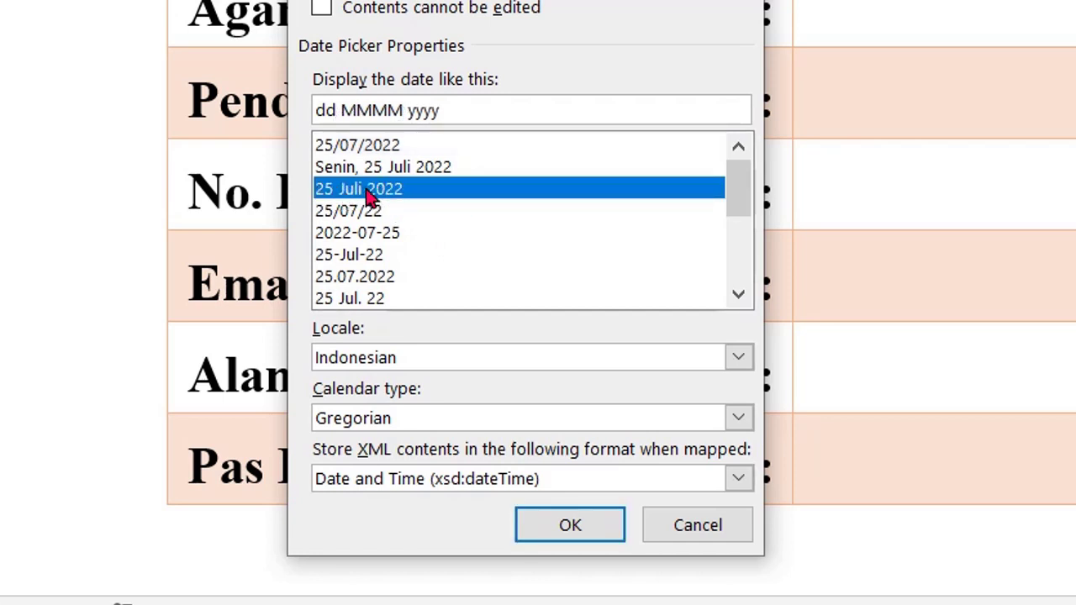
{"action": "left_click", "coordinate": [572, 527]}
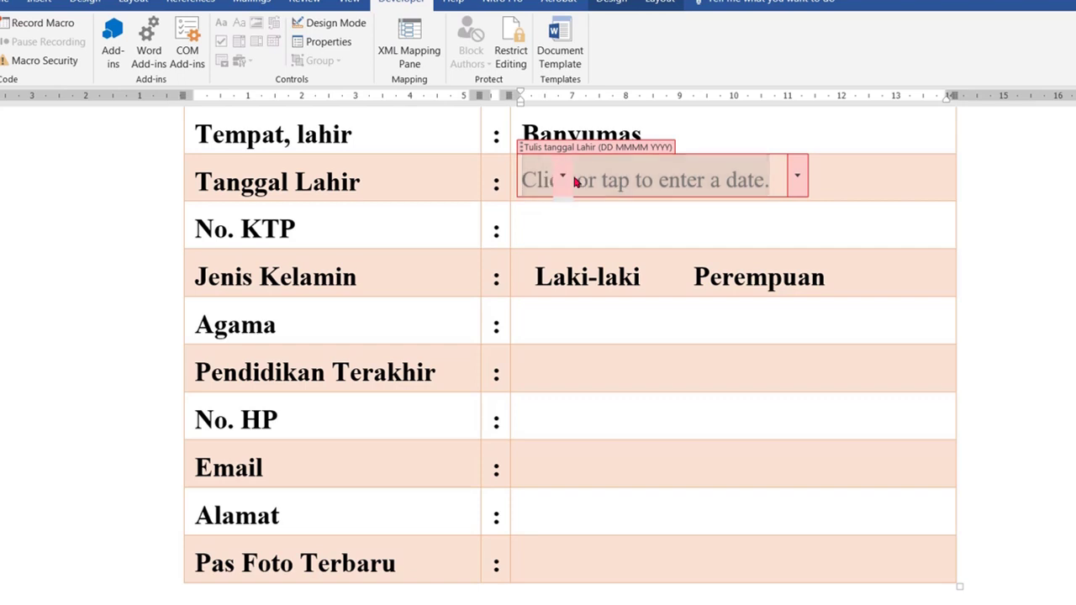
Step: Type '22 Juli 1985' into the date picker, fixing the year and capital J
{"action": "type", "text": "22 juli "}
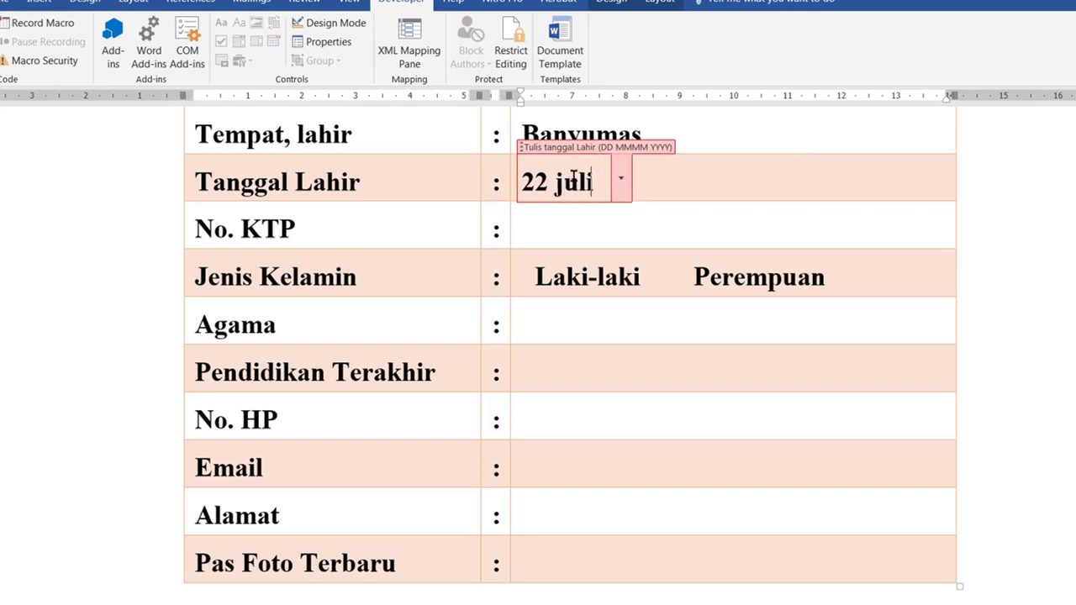
{"action": "type", "text": "201"}
{"action": "key", "text": "BackSpace"}
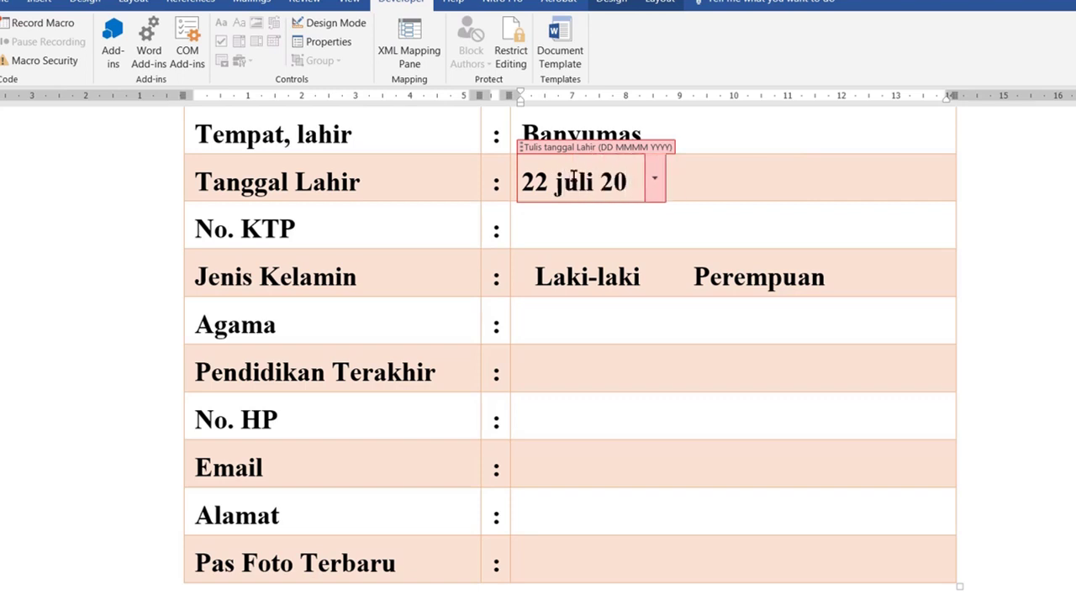
{"action": "type", "text": "8"}
{"action": "key", "text": "BackSpace"}
{"action": "key", "text": "BackSpace"}
{"action": "key", "text": "BackSpace"}
{"action": "type", "text": "198"}
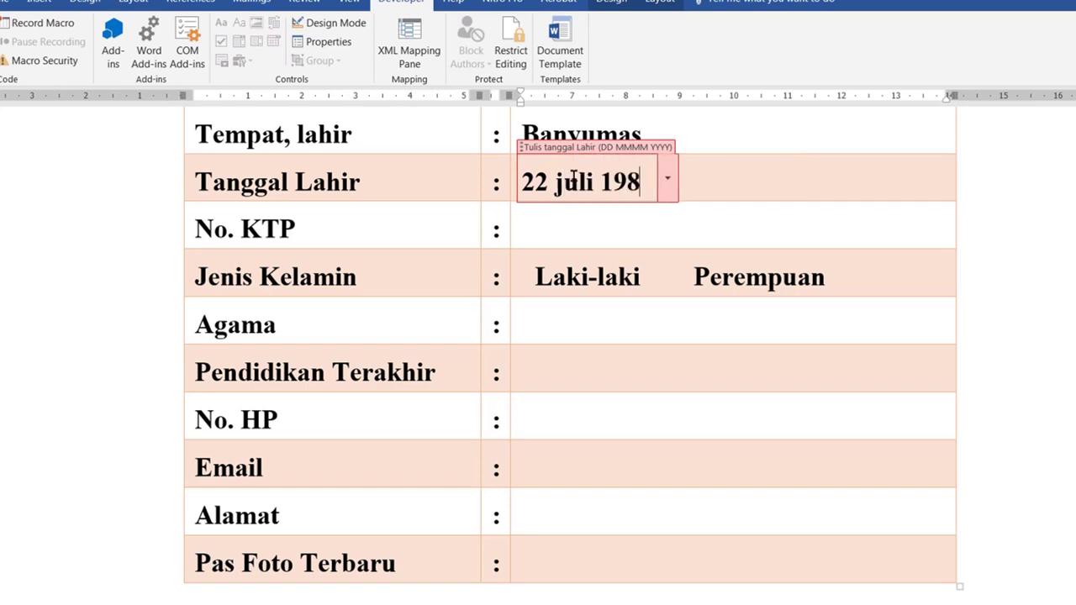
{"action": "type", "text": "5"}
{"action": "left_click", "coordinate": [622, 225]}
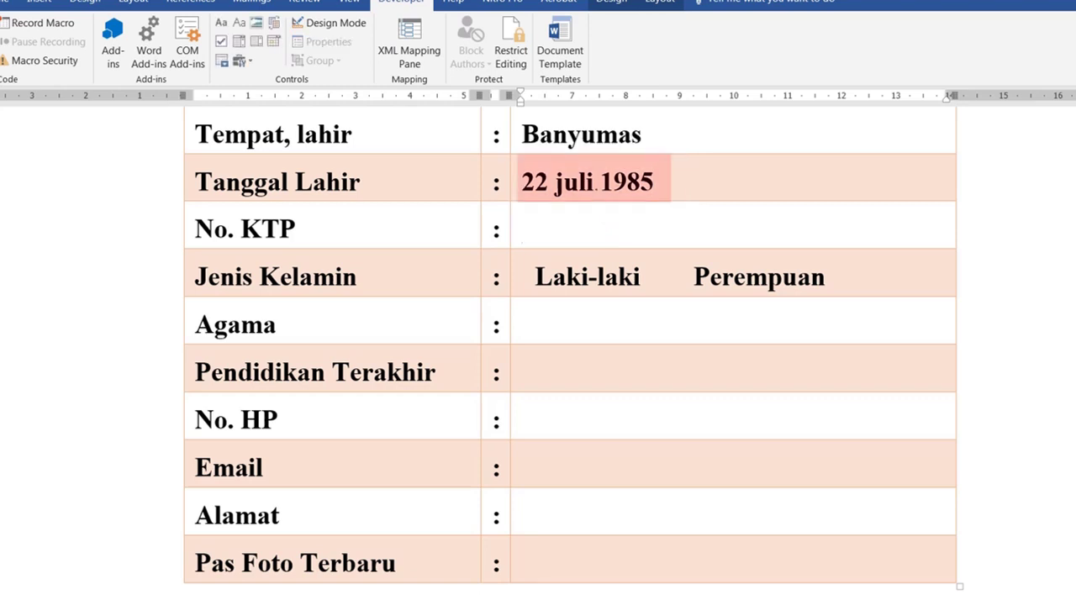
{"action": "left_click", "coordinate": [586, 183]}
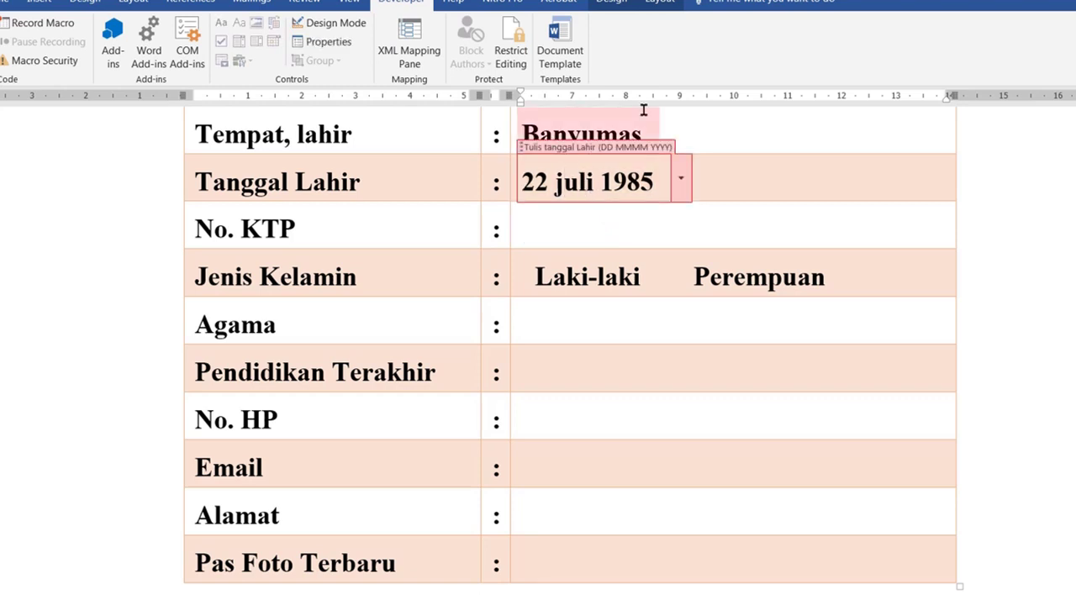
{"action": "key", "text": "BackSpace"}
{"action": "type", "text": "J"}
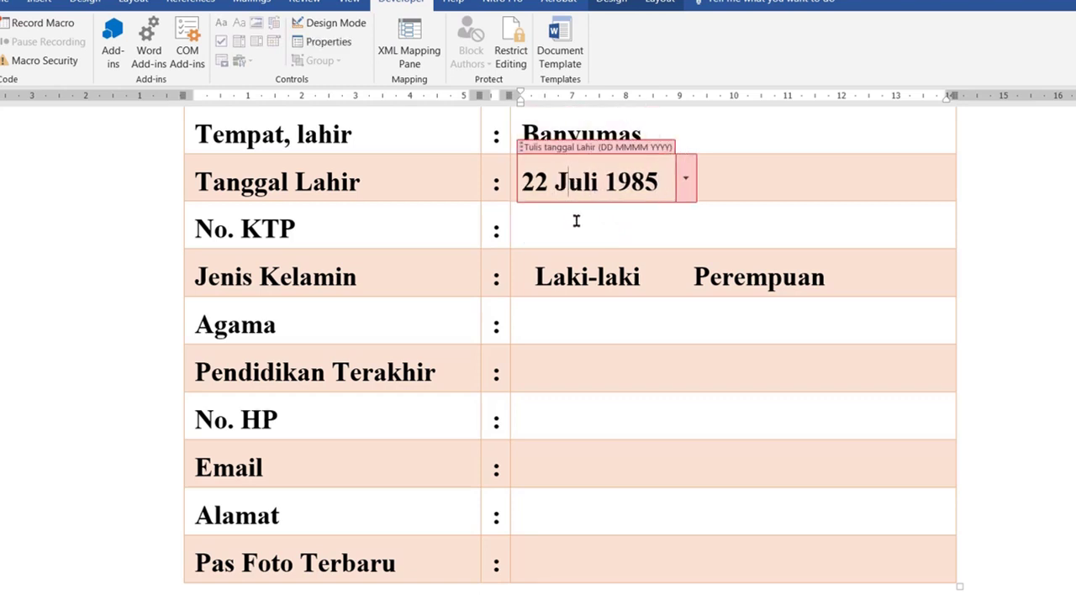
{"action": "left_click", "coordinate": [577, 223]}
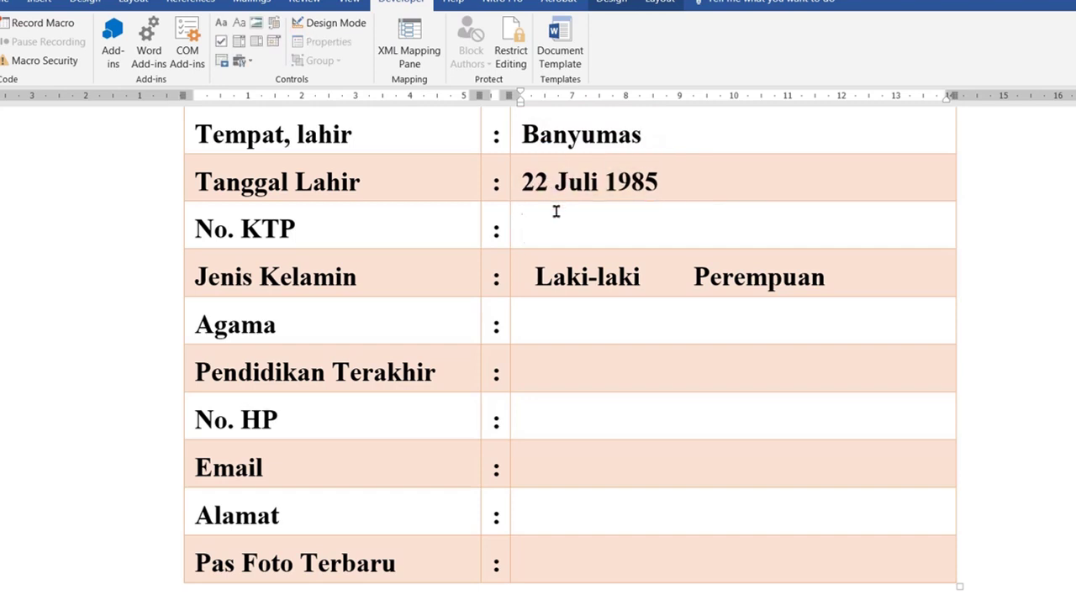
Step: Pick day 22 from the calendar and correct the year back to 1985
{"action": "left_click", "coordinate": [589, 179]}
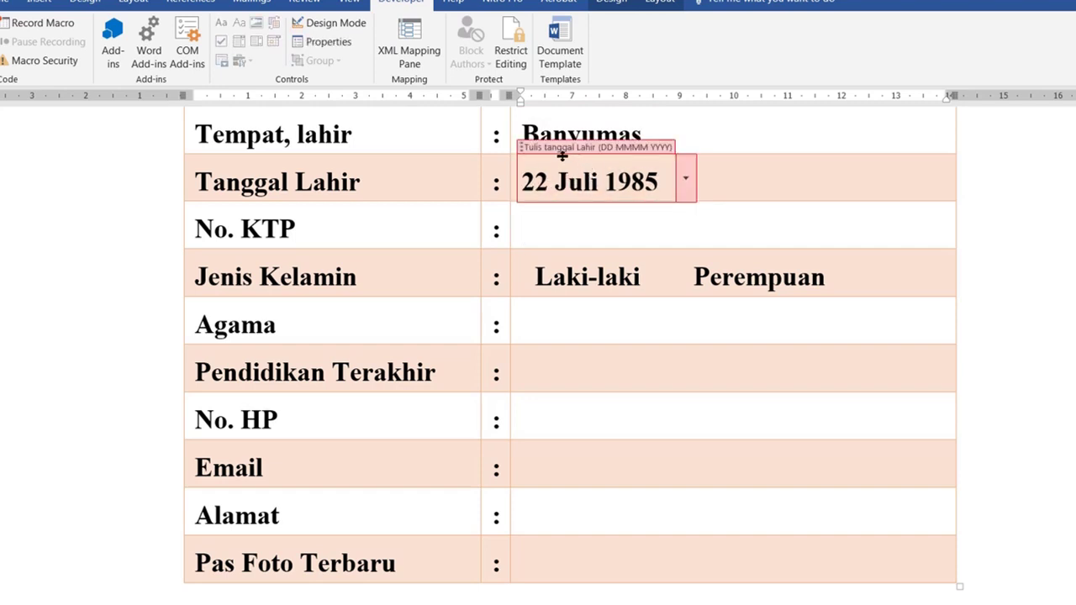
{"action": "left_click", "coordinate": [686, 181]}
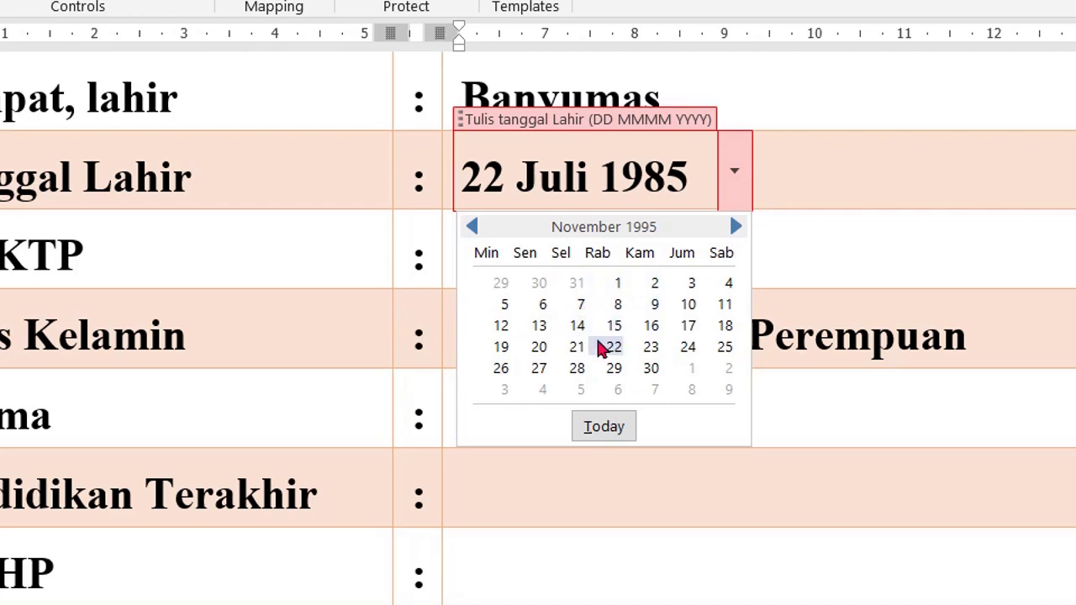
{"action": "left_click", "coordinate": [472, 226]}
{"action": "left_click", "coordinate": [472, 226]}
{"action": "left_click", "coordinate": [472, 226]}
{"action": "left_click", "coordinate": [471, 227]}
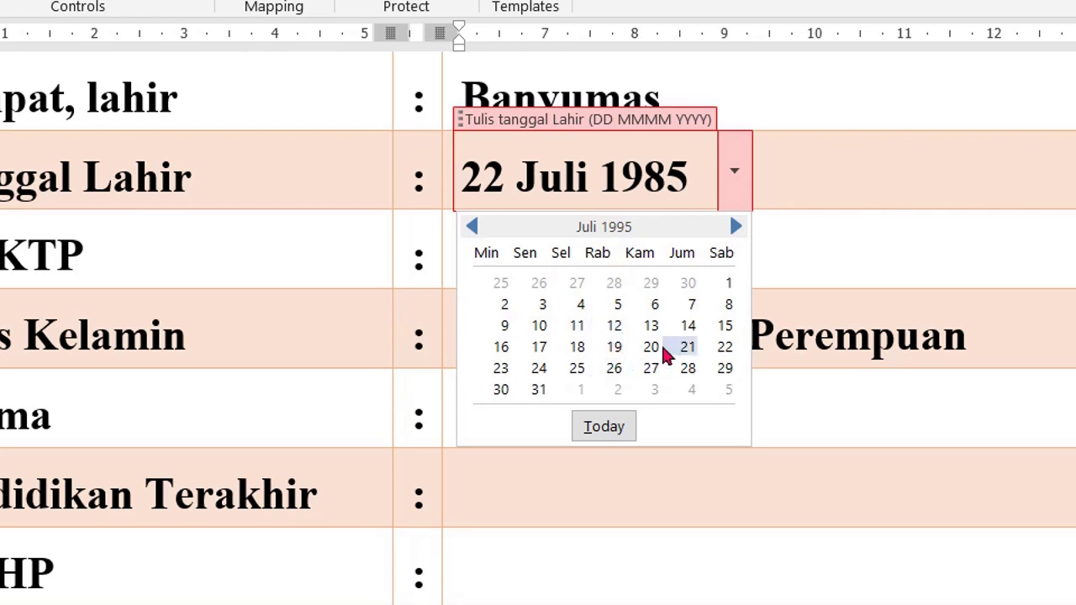
{"action": "left_click", "coordinate": [724, 347]}
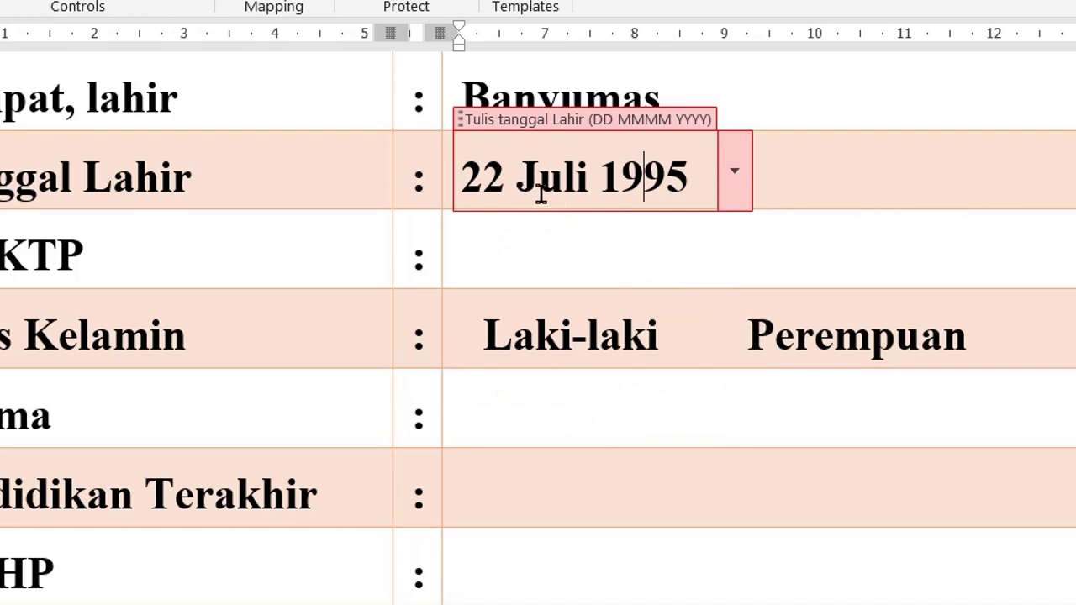
{"action": "key", "text": "shift+Left"}
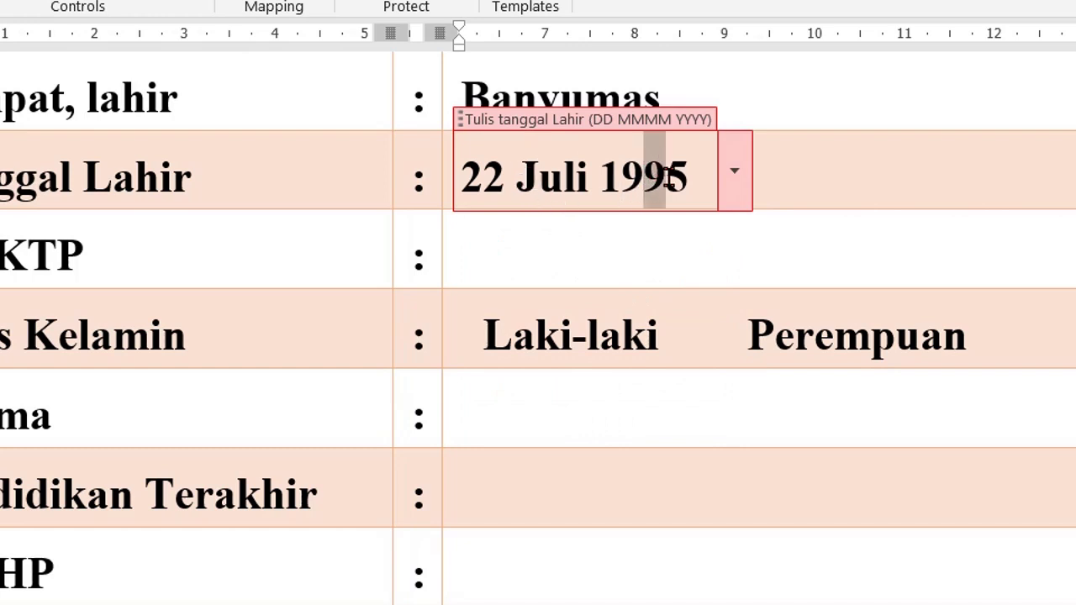
{"action": "type", "text": "8"}
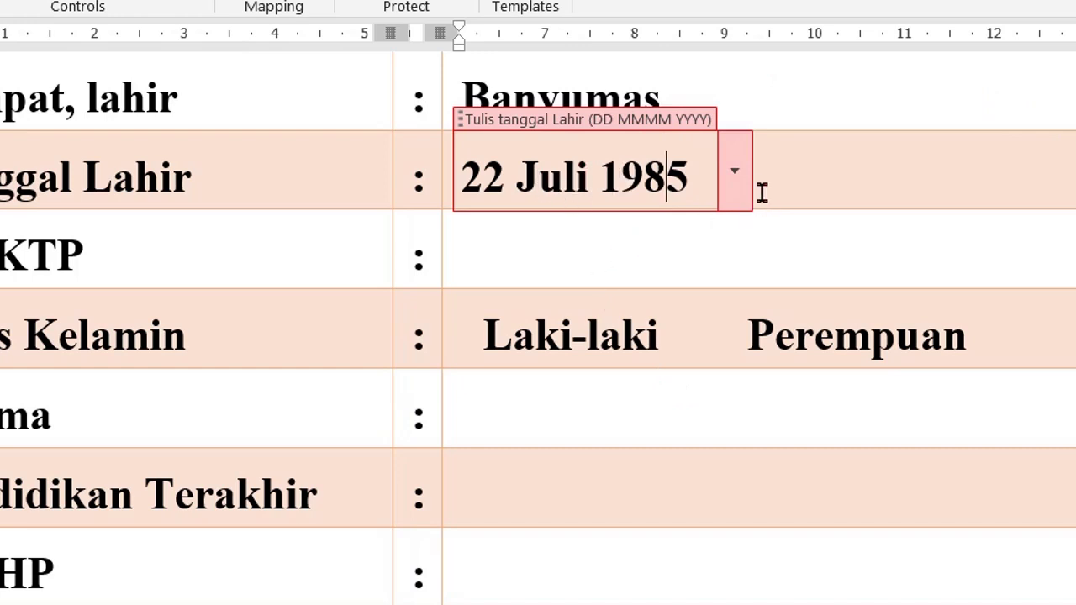
{"action": "left_click", "coordinate": [735, 184]}
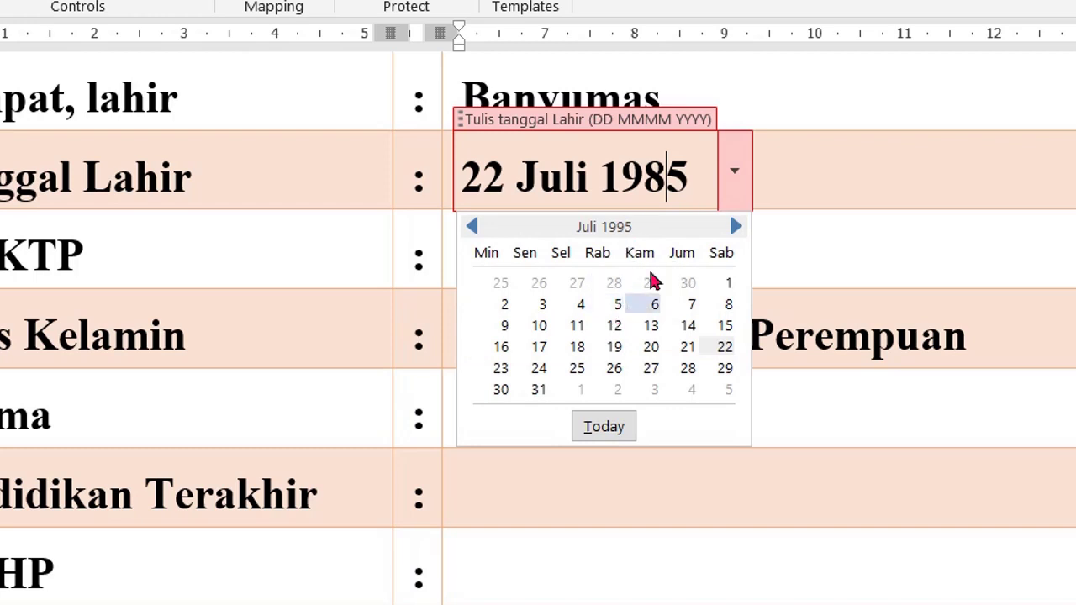
{"action": "left_click", "coordinate": [658, 185]}
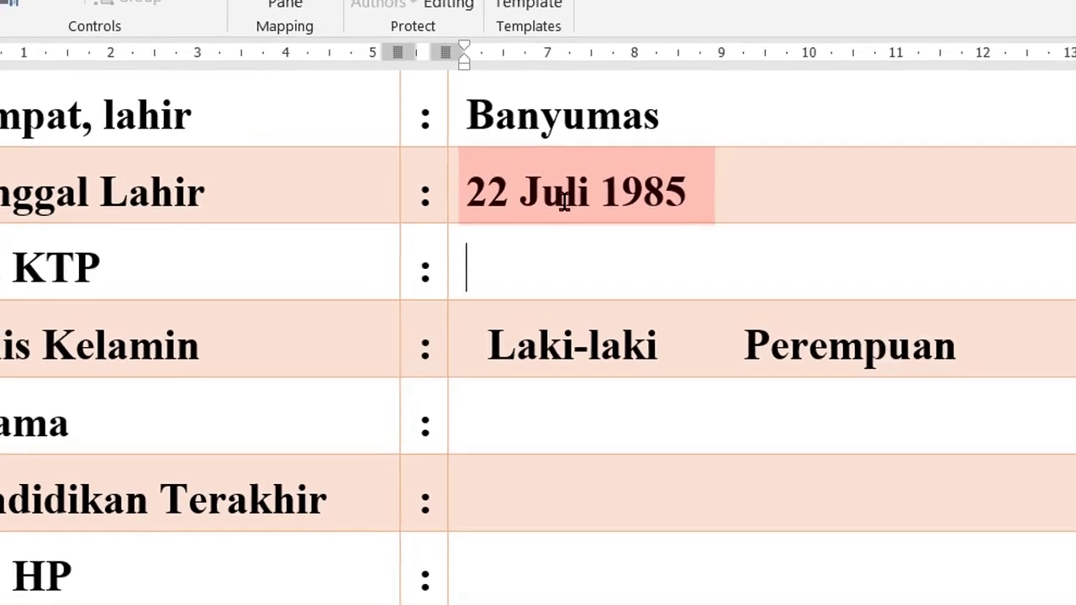
{"action": "left_click", "coordinate": [571, 246]}
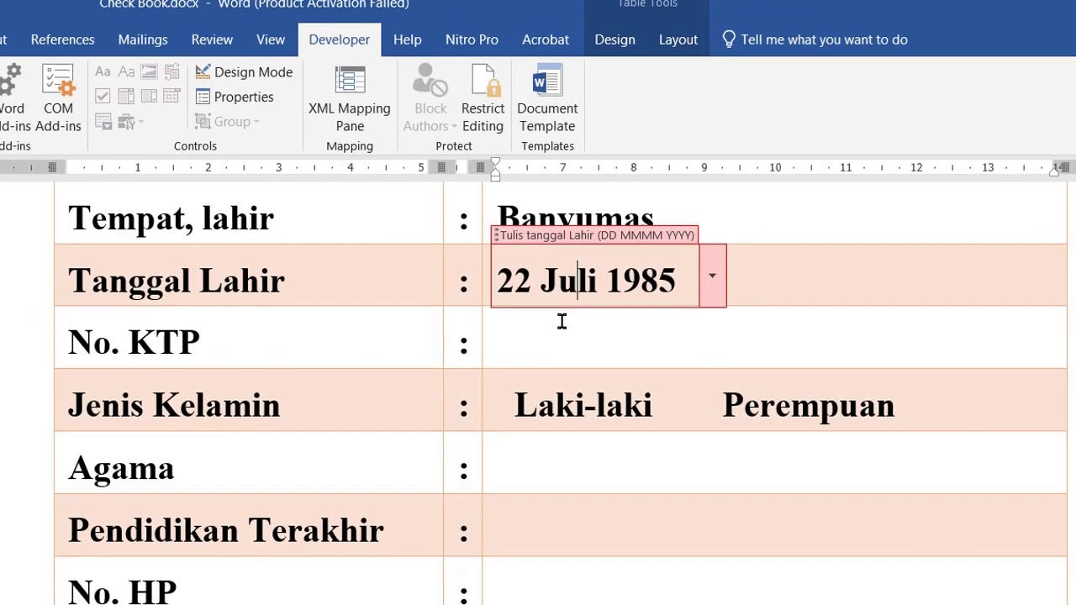
Step: Insert a plain text control in No. KTP titled 'Tuliskan nomor KTP'
{"action": "left_click", "coordinate": [540, 350]}
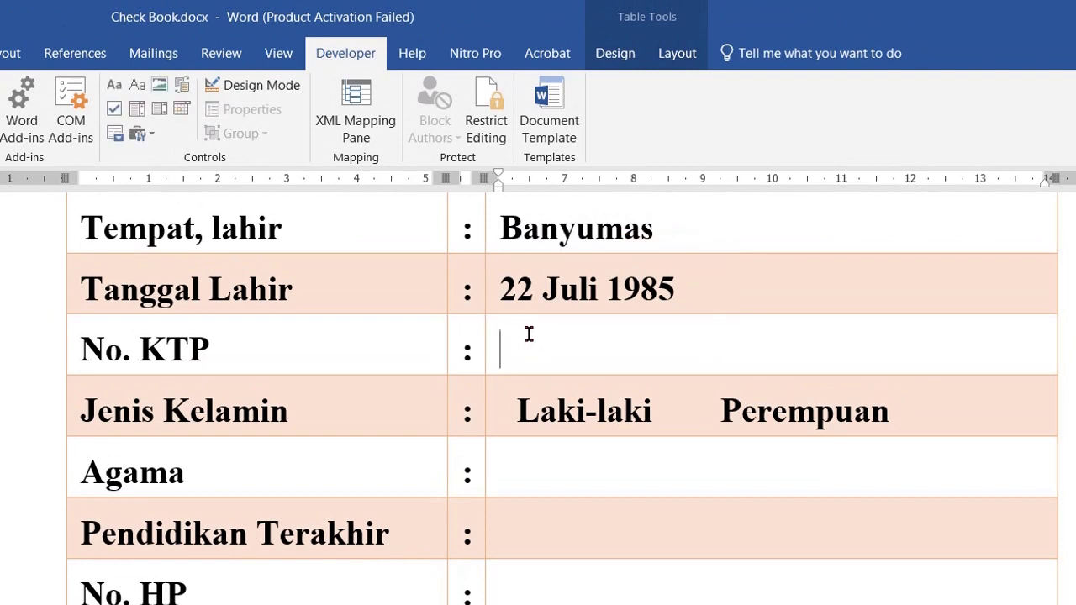
{"action": "left_click", "coordinate": [139, 87]}
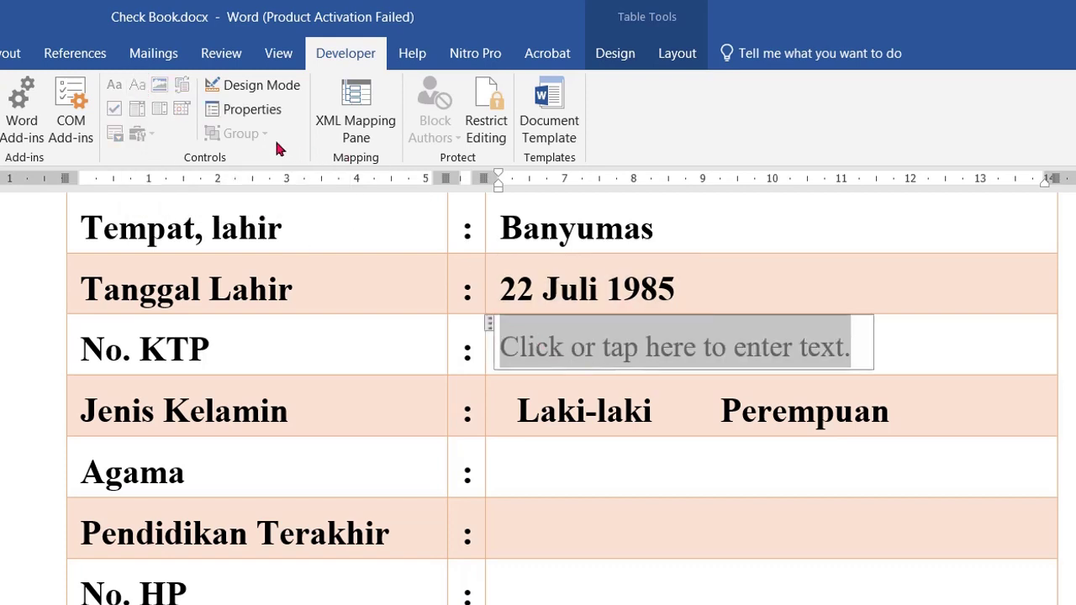
{"action": "left_click", "coordinate": [220, 111]}
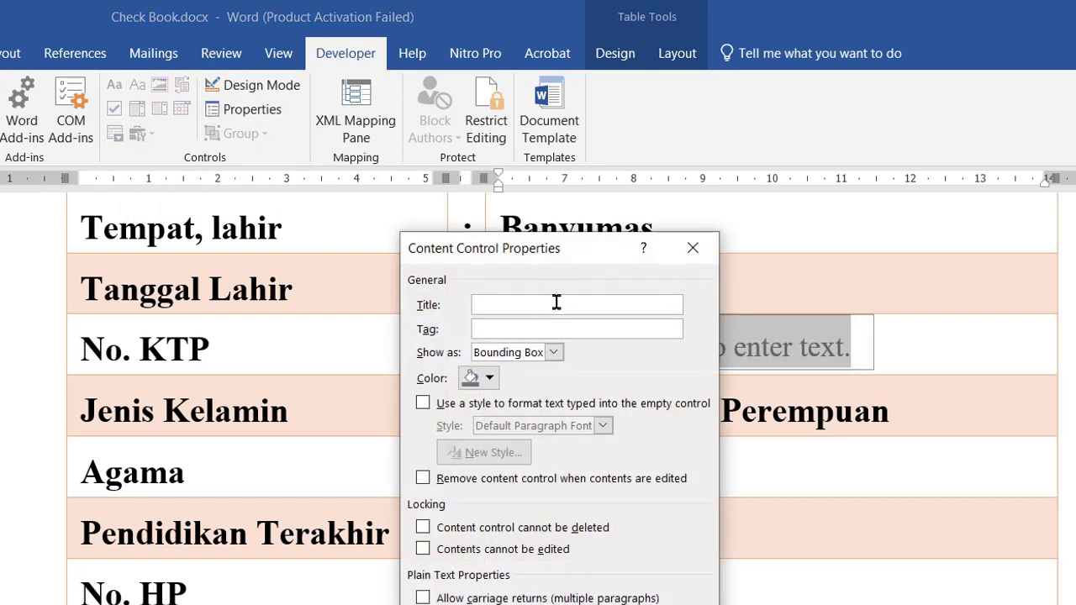
{"action": "type", "text": "Tuliskan nomor KTP"}
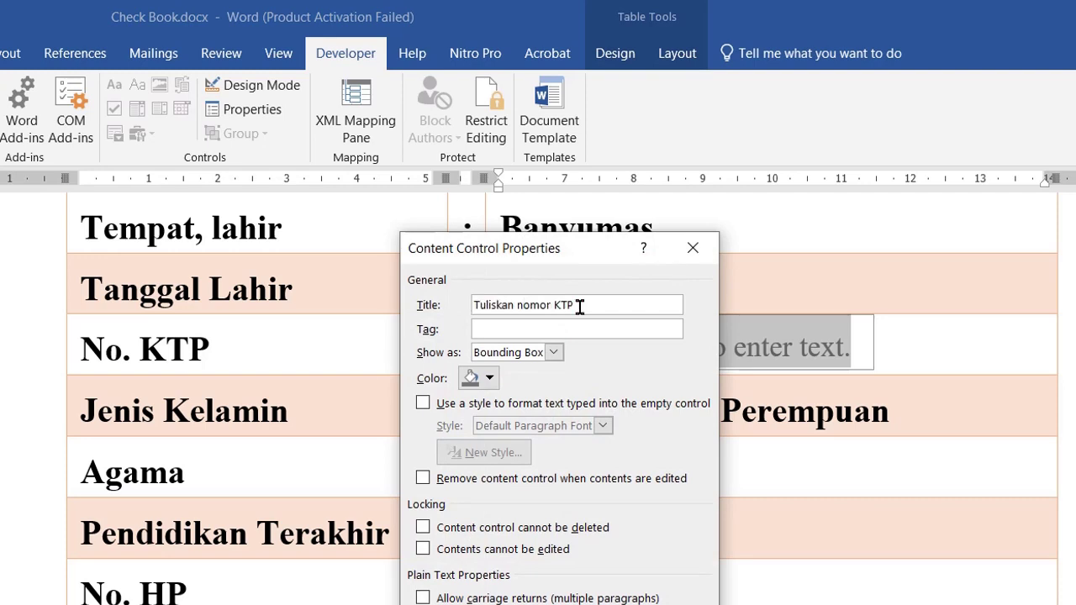
{"action": "left_click", "coordinate": [479, 379]}
{"action": "left_click", "coordinate": [483, 492]}
{"action": "key", "text": "Return"}
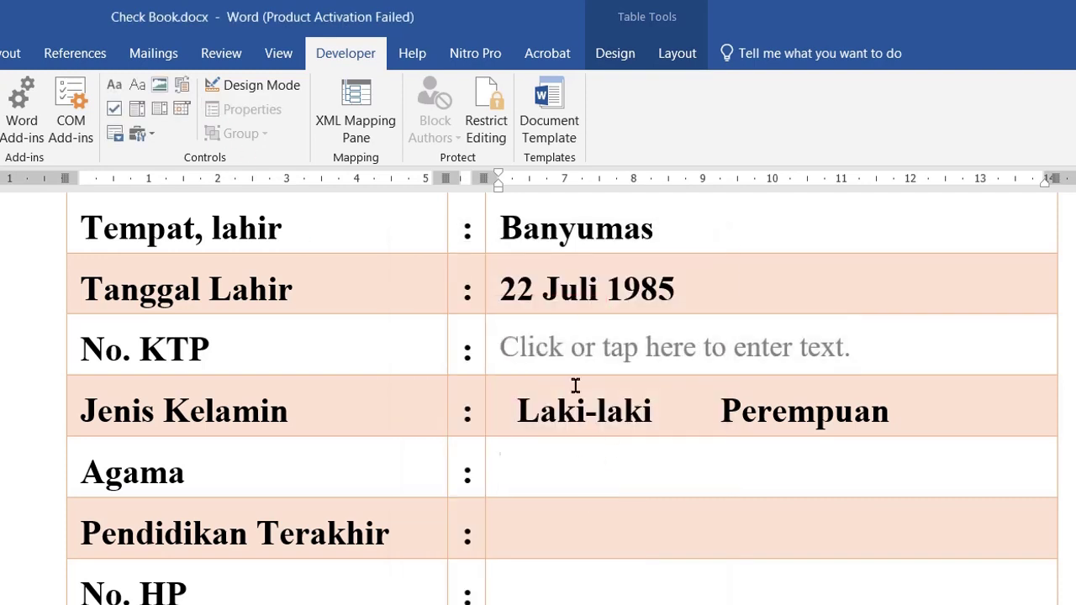
Step: Fill the No. KTP field with a sample ID number
{"action": "left_click", "coordinate": [547, 344]}
{"action": "type", "text": "123456789101213"}
{"action": "left_click", "coordinate": [569, 481]}
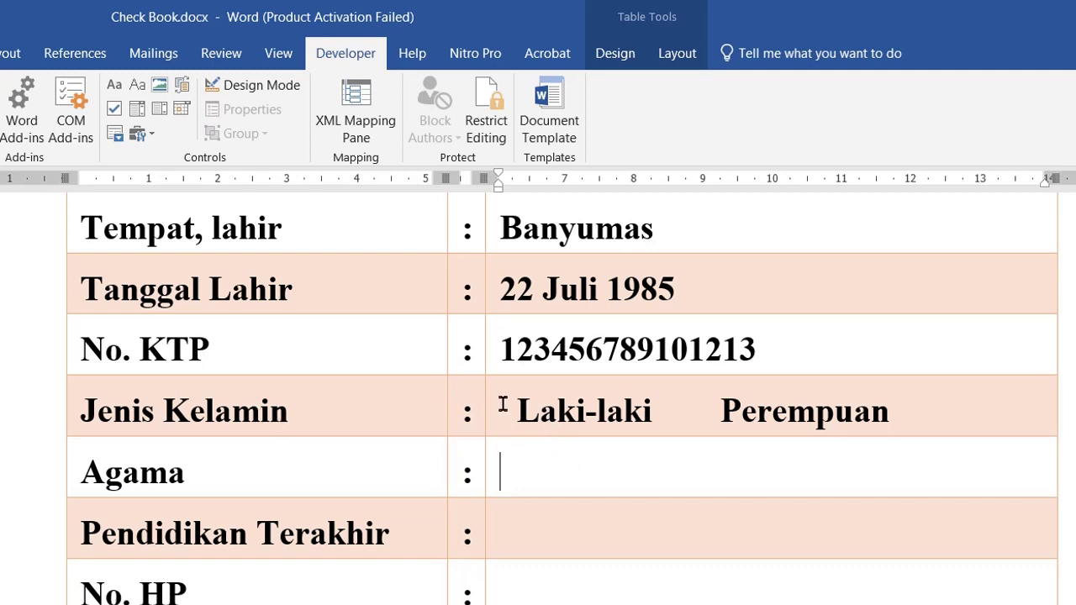
{"action": "left_click", "coordinate": [502, 405]}
Step: Insert check box controls before Laki-laki and Perempuan, then tick the Laki-laki box
{"action": "left_click", "coordinate": [115, 111]}
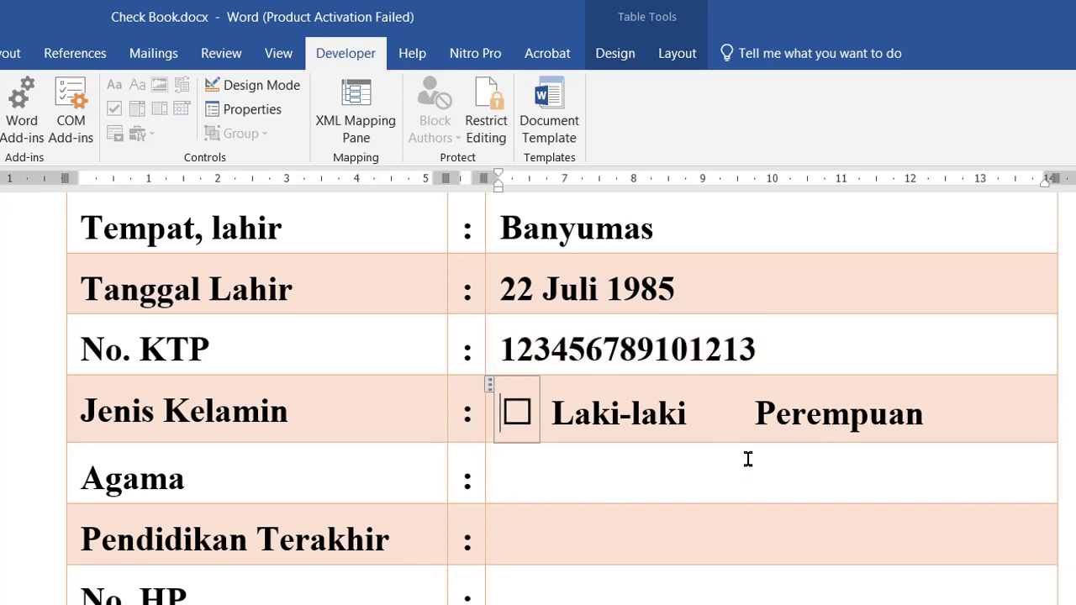
{"action": "left_click", "coordinate": [729, 414]}
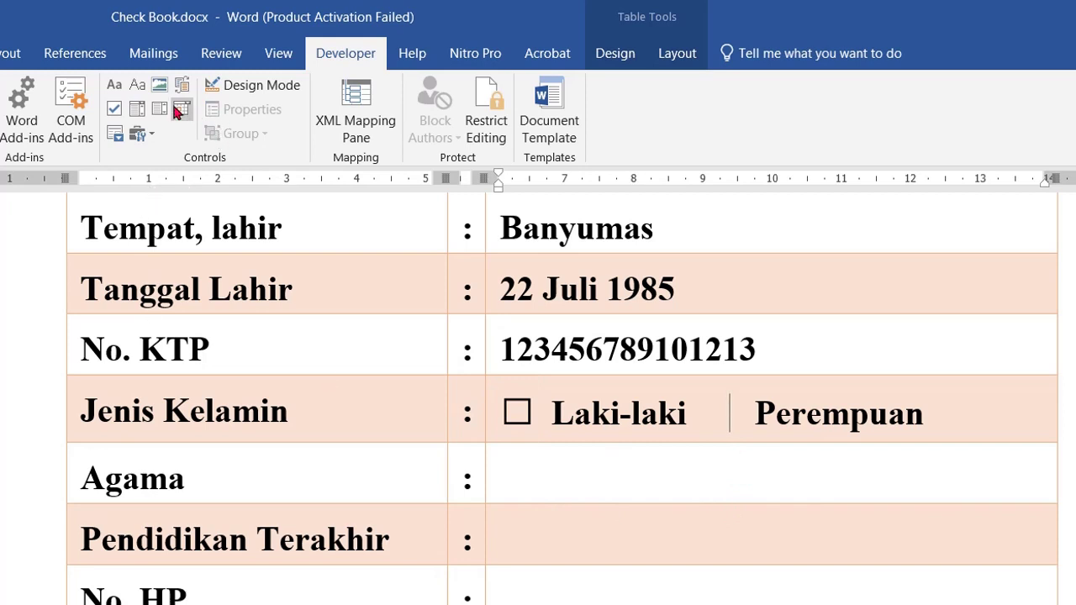
{"action": "left_click", "coordinate": [114, 109]}
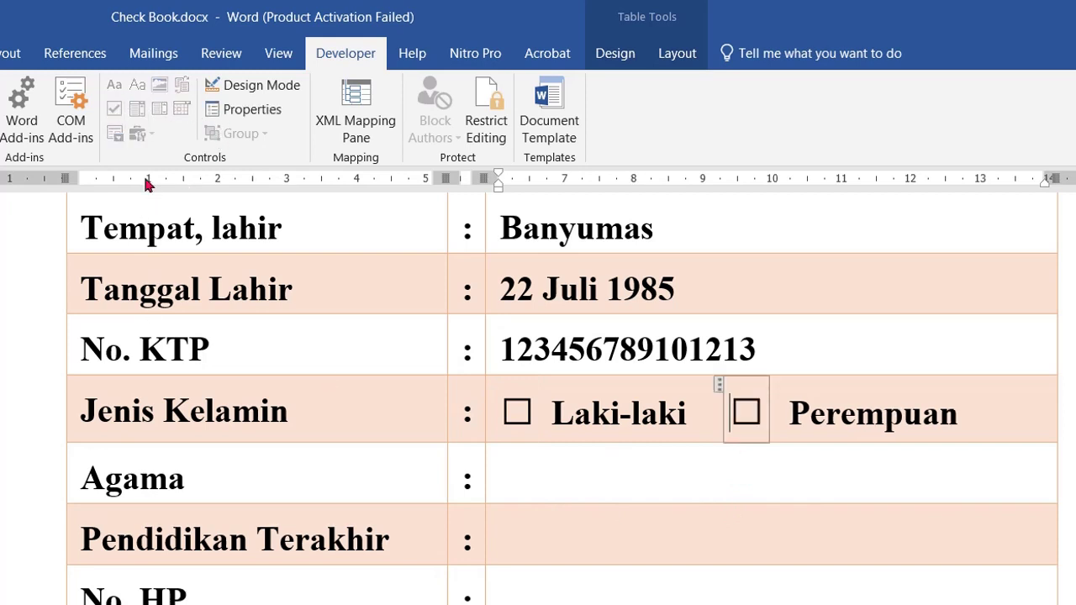
{"action": "left_click", "coordinate": [550, 473]}
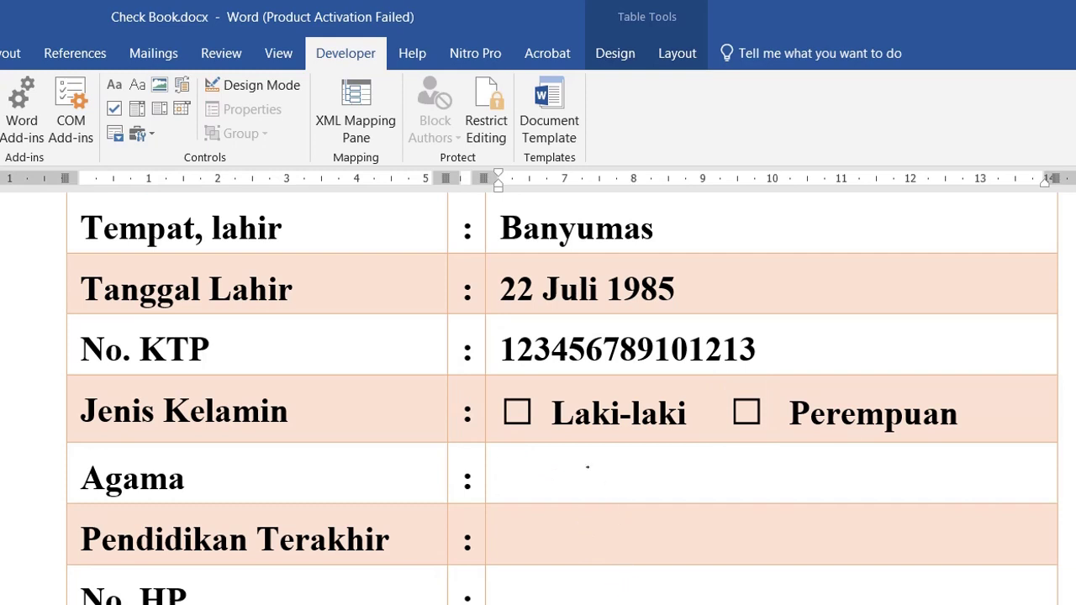
{"action": "left_click", "coordinate": [519, 414]}
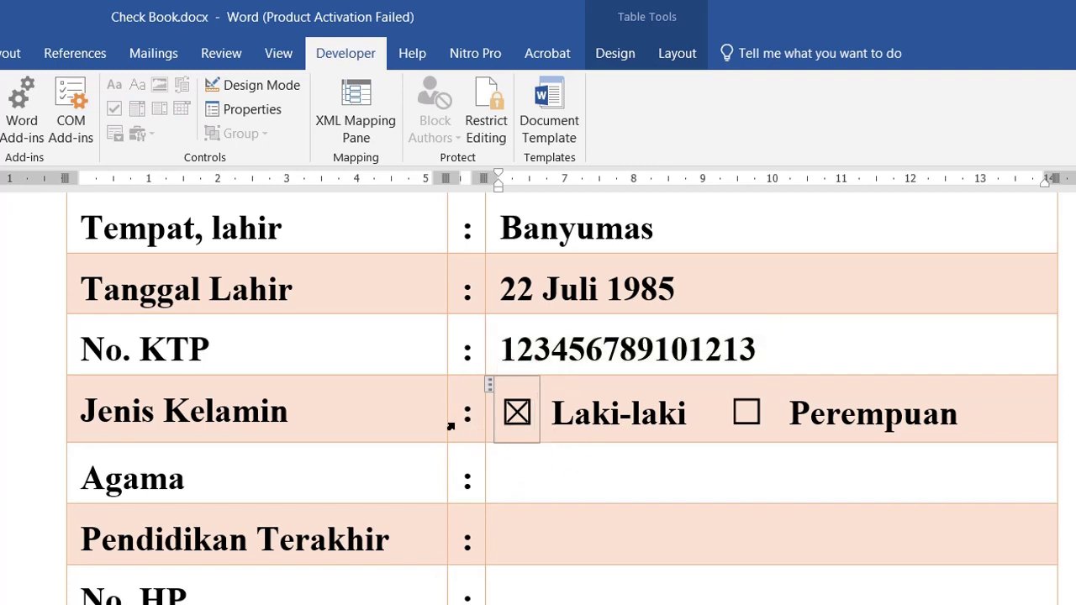
{"action": "left_click", "coordinate": [536, 471]}
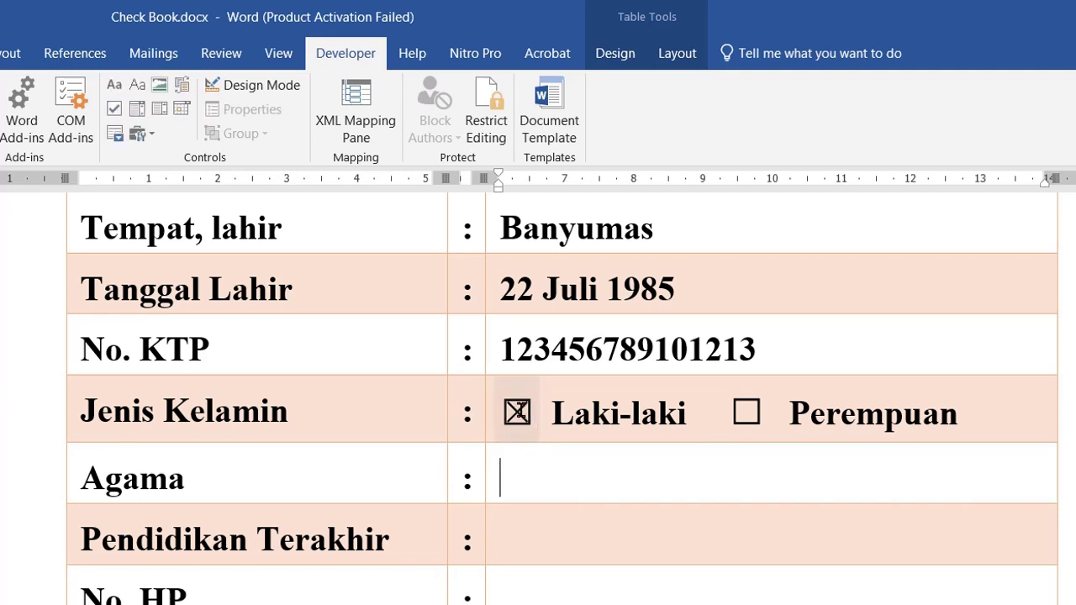
Step: Change the Laki-laki check box's checked symbol to the Wingdings 2 ticked box, test it, then untick it
{"action": "left_click", "coordinate": [519, 411]}
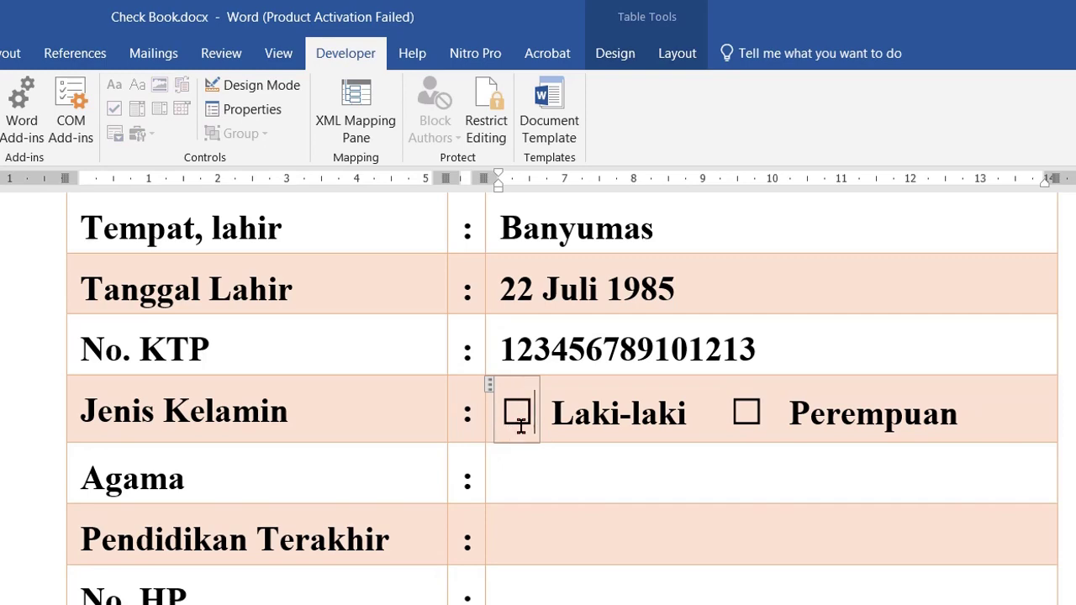
{"action": "left_click", "coordinate": [247, 118]}
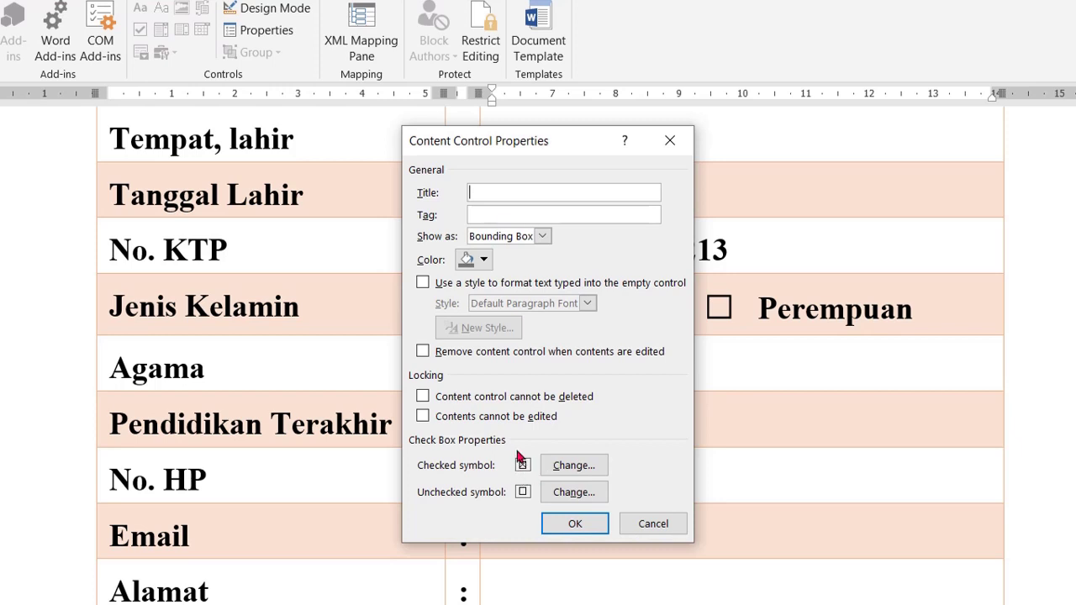
{"action": "left_click", "coordinate": [578, 470]}
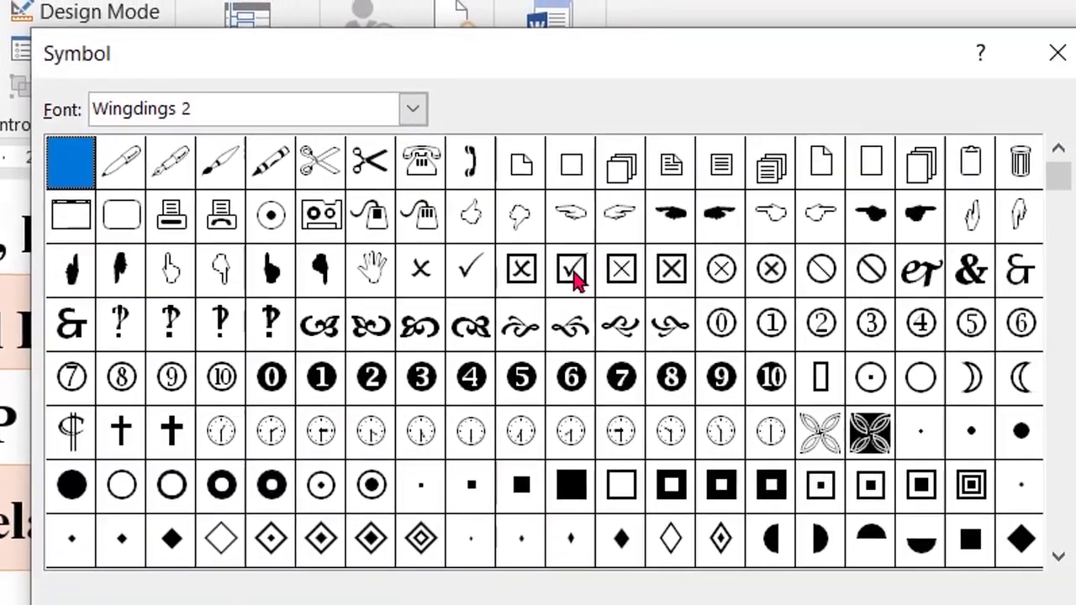
{"action": "left_click", "coordinate": [575, 277]}
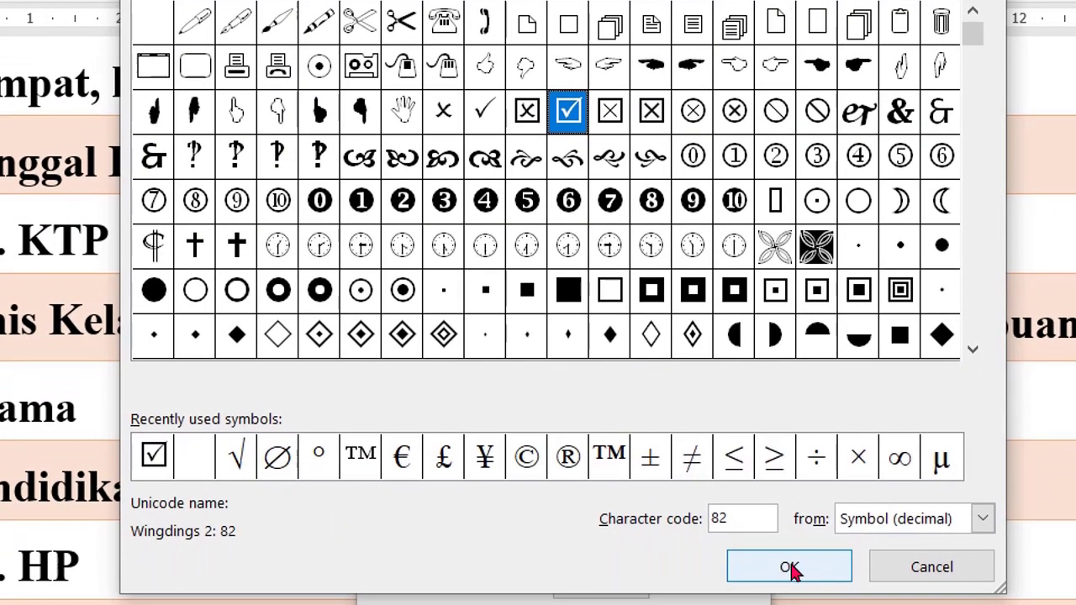
{"action": "left_click", "coordinate": [792, 570]}
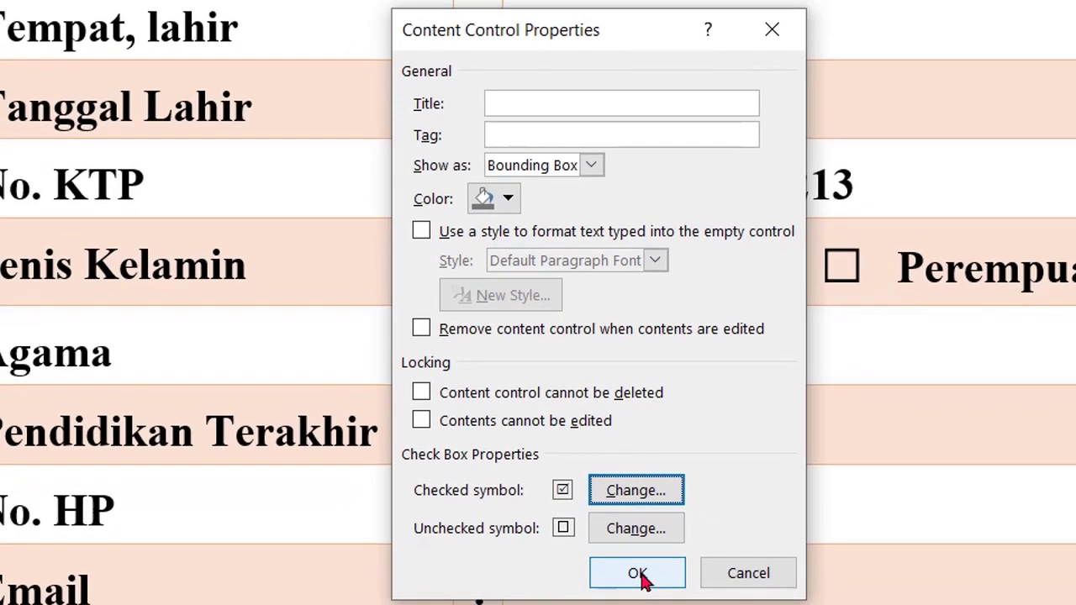
{"action": "left_click", "coordinate": [638, 574]}
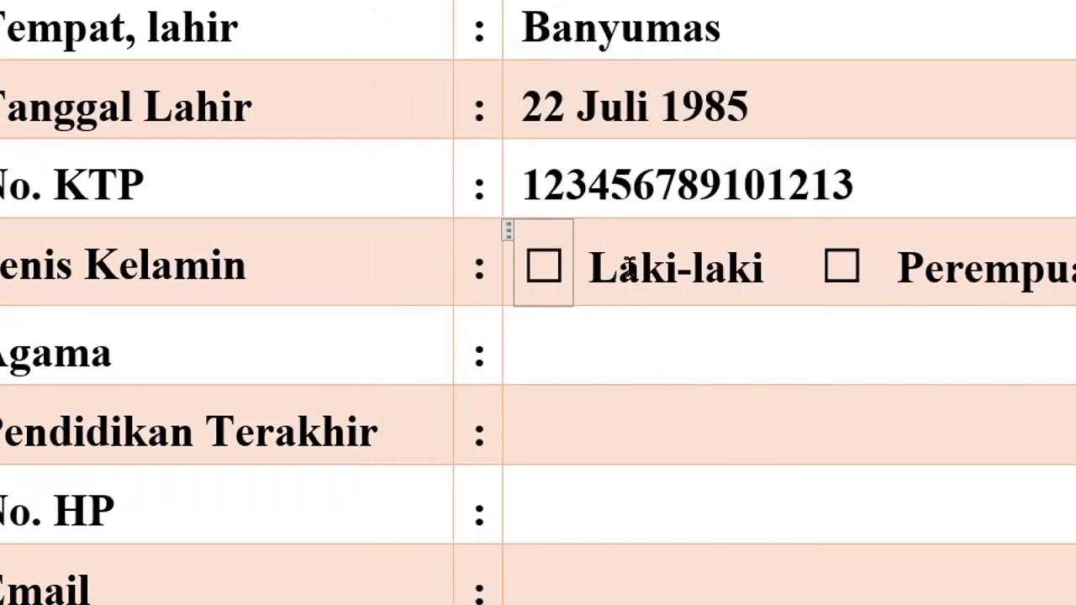
{"action": "left_click", "coordinate": [544, 266]}
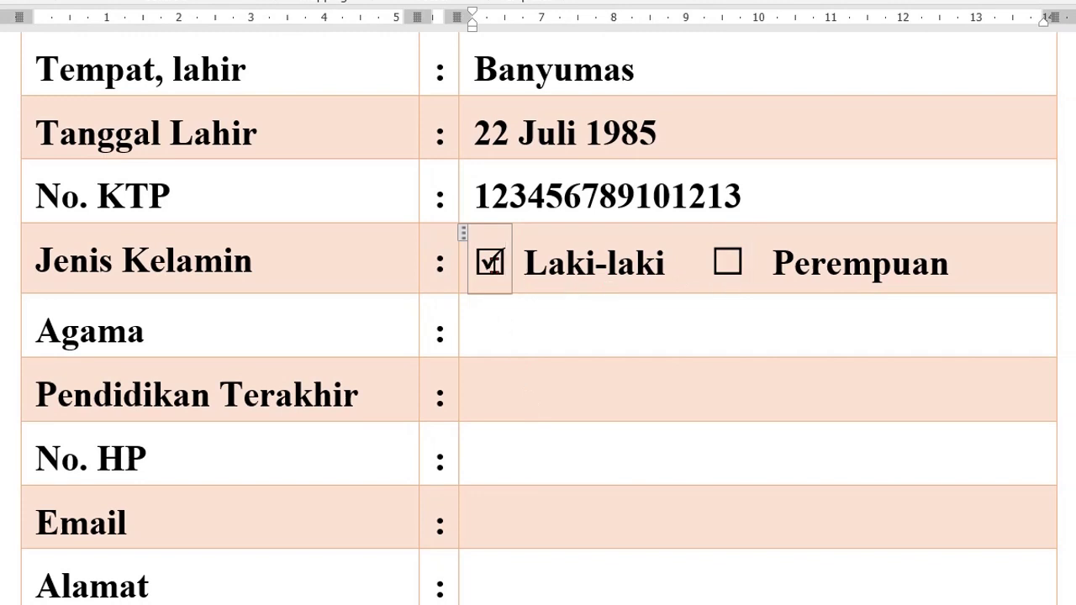
{"action": "left_click", "coordinate": [496, 263]}
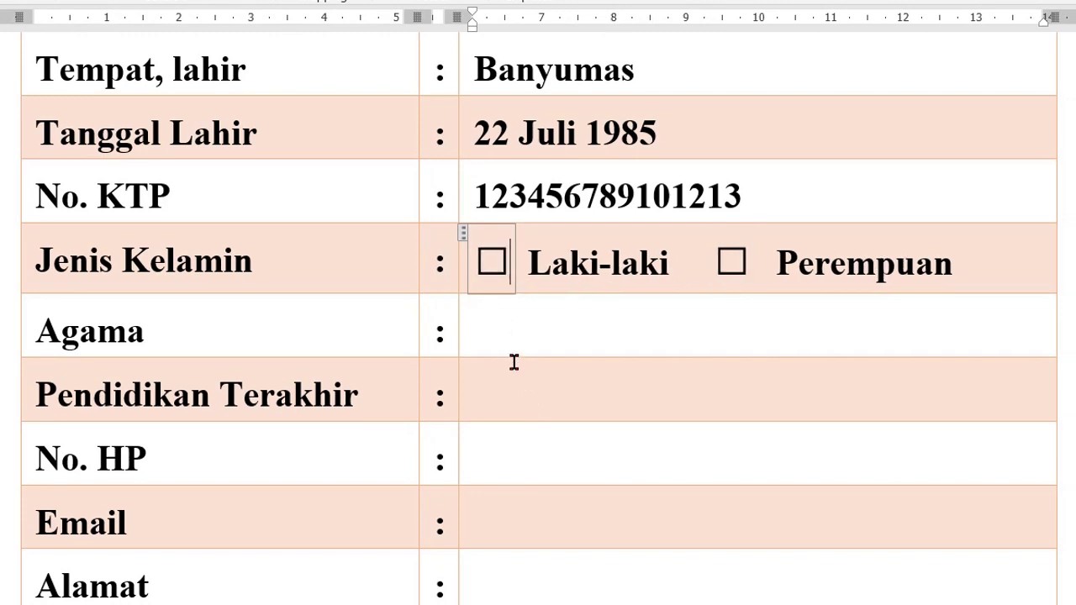
Step: Give the Perempuan check box the Wingdings 2 ticked-box checked symbol, leaving it ticked
{"action": "left_click", "coordinate": [732, 261]}
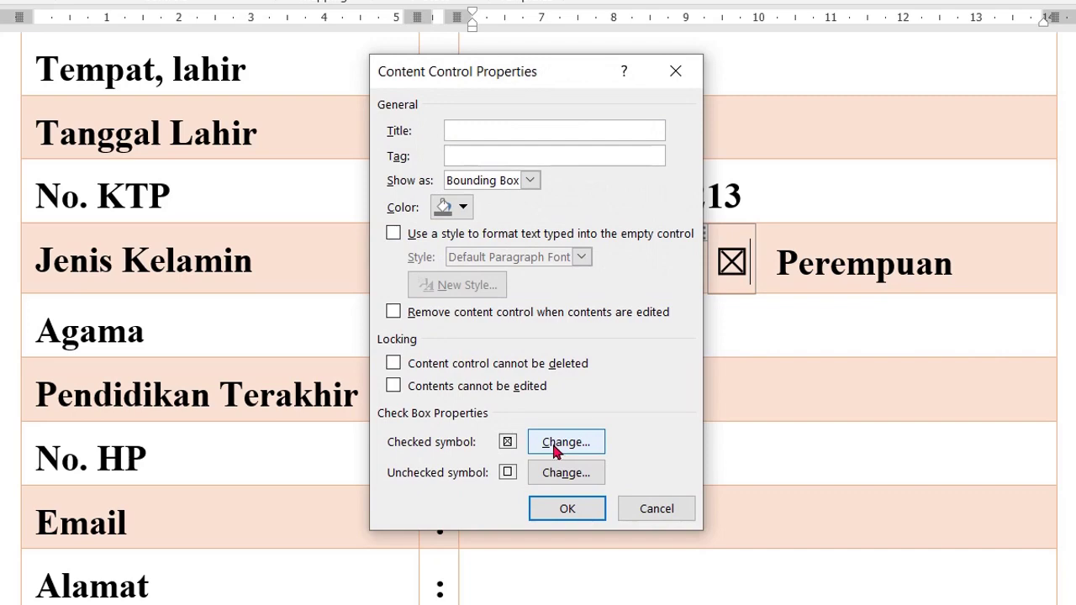
{"action": "left_click", "coordinate": [555, 451]}
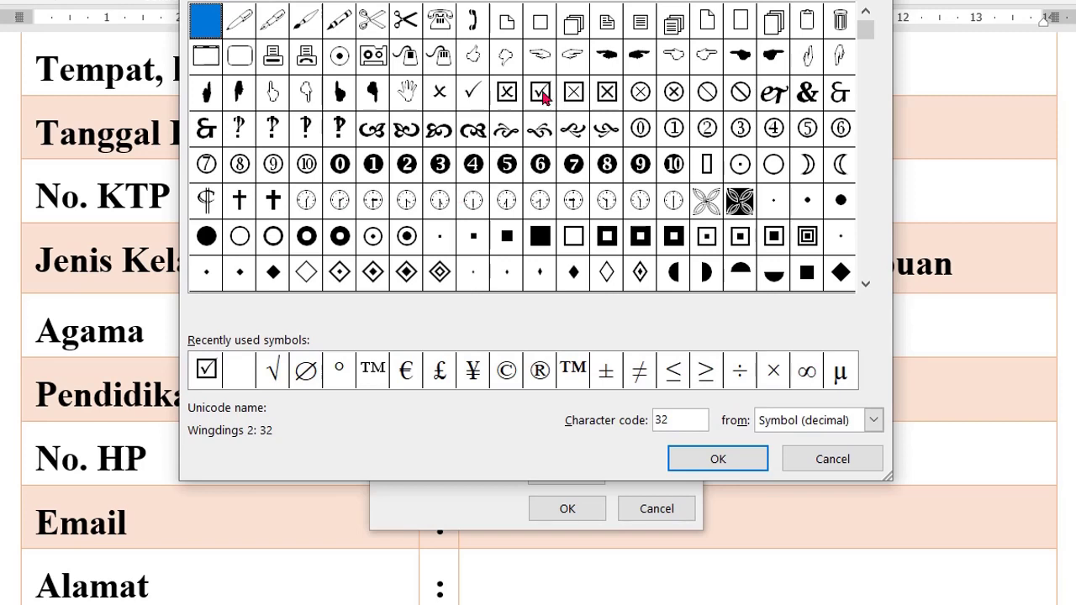
{"action": "left_click", "coordinate": [543, 98]}
{"action": "left_click", "coordinate": [702, 456]}
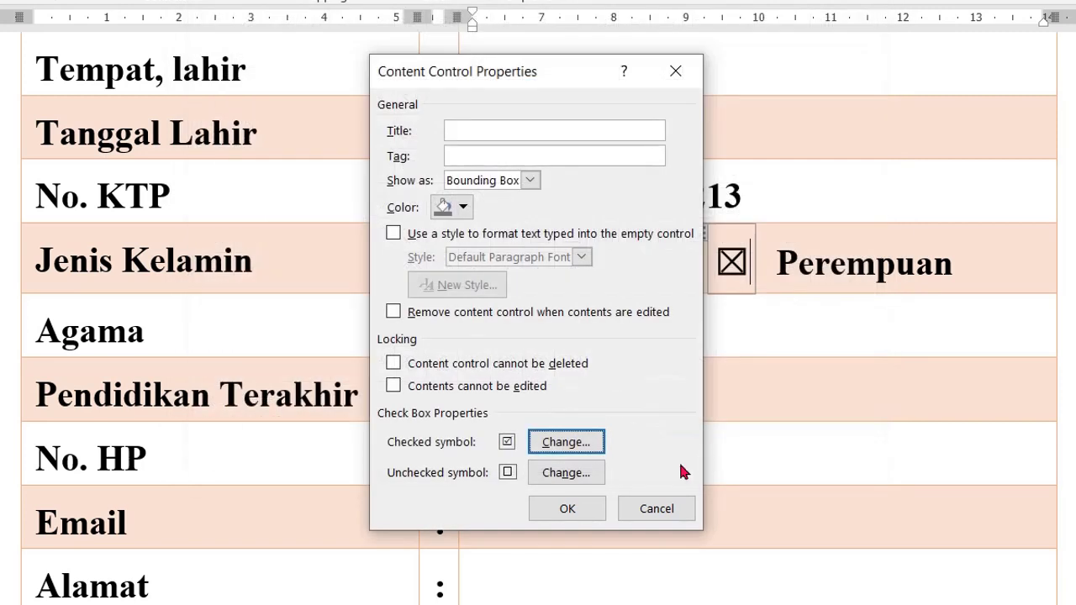
{"action": "left_click", "coordinate": [569, 508]}
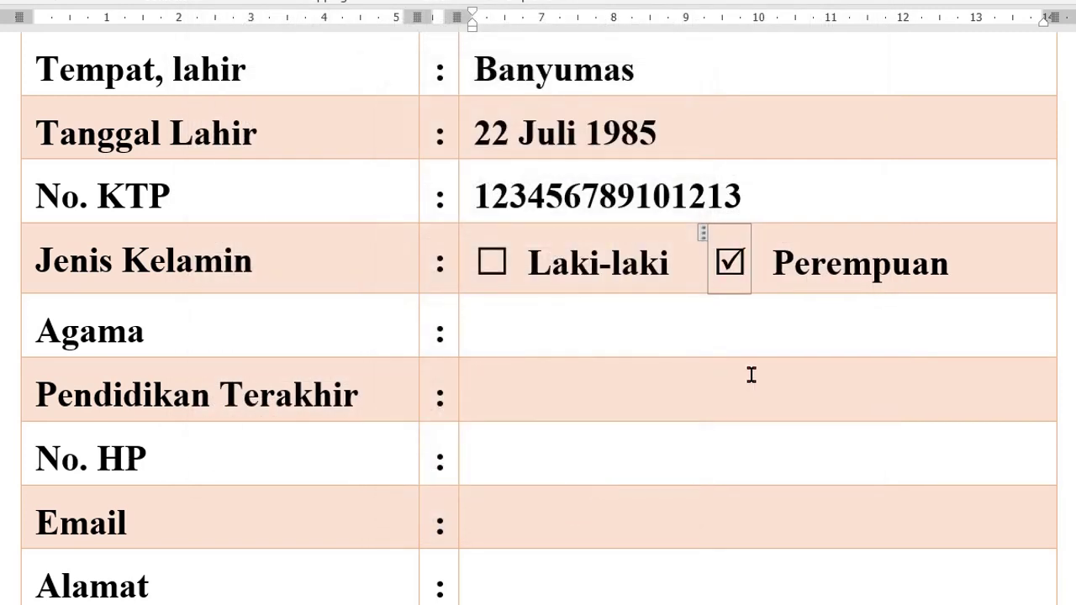
{"action": "key", "text": "Down"}
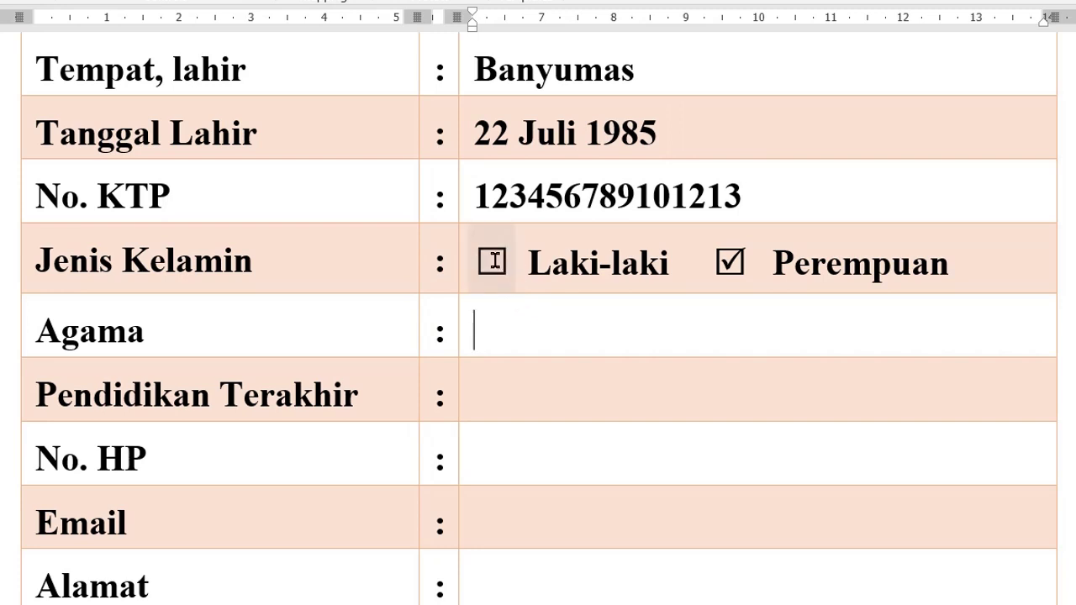
Step: Set the Laki-laki check box's unchecked symbol to the Wingdings 2 boxed X and untick it
{"action": "left_click", "coordinate": [493, 262]}
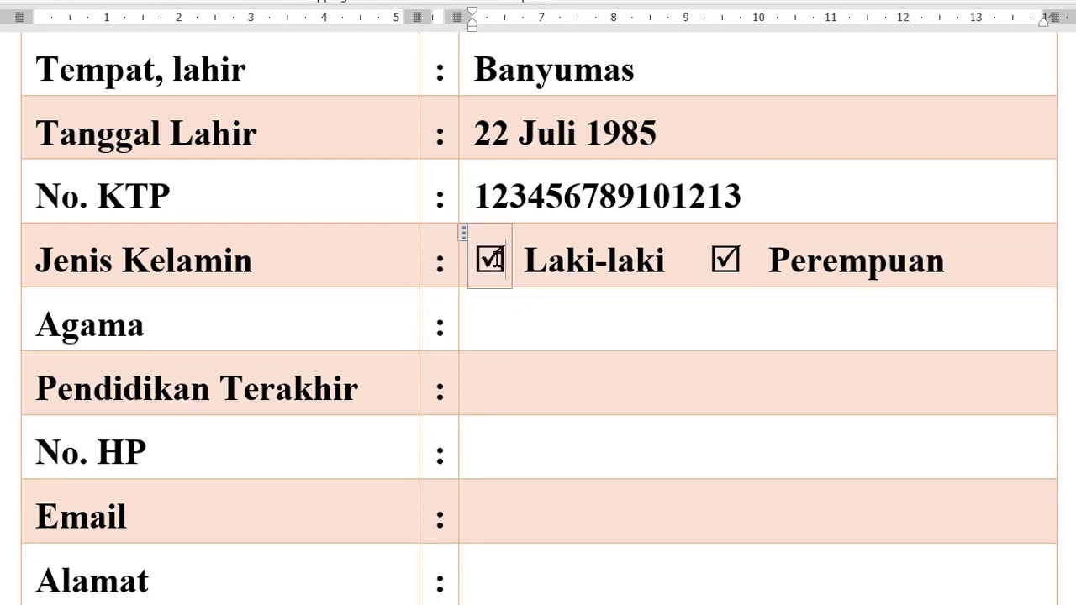
{"action": "left_click", "coordinate": [295, 4]}
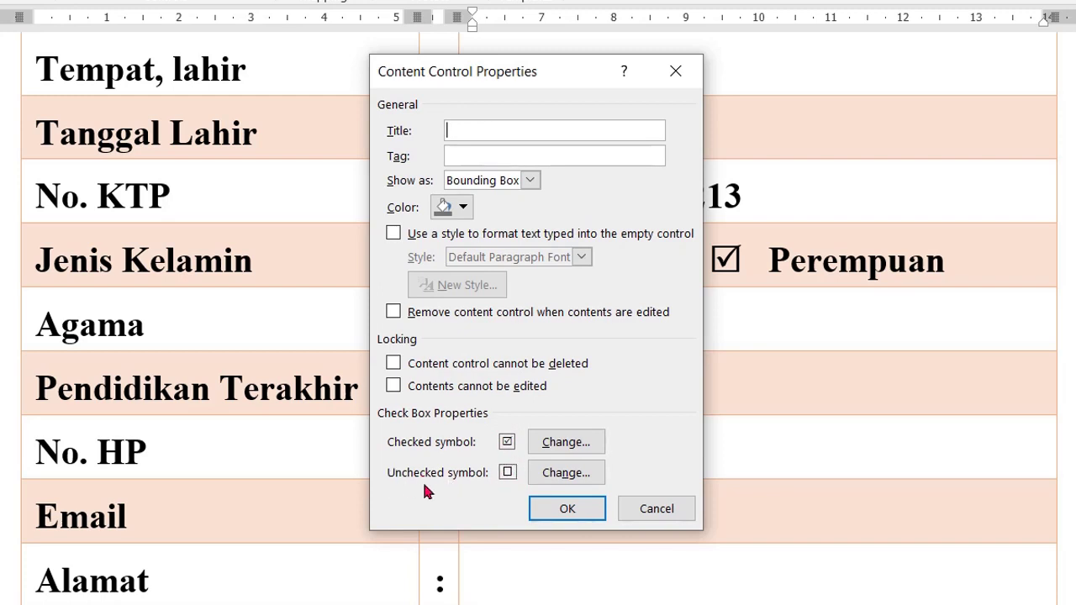
{"action": "left_click", "coordinate": [566, 474]}
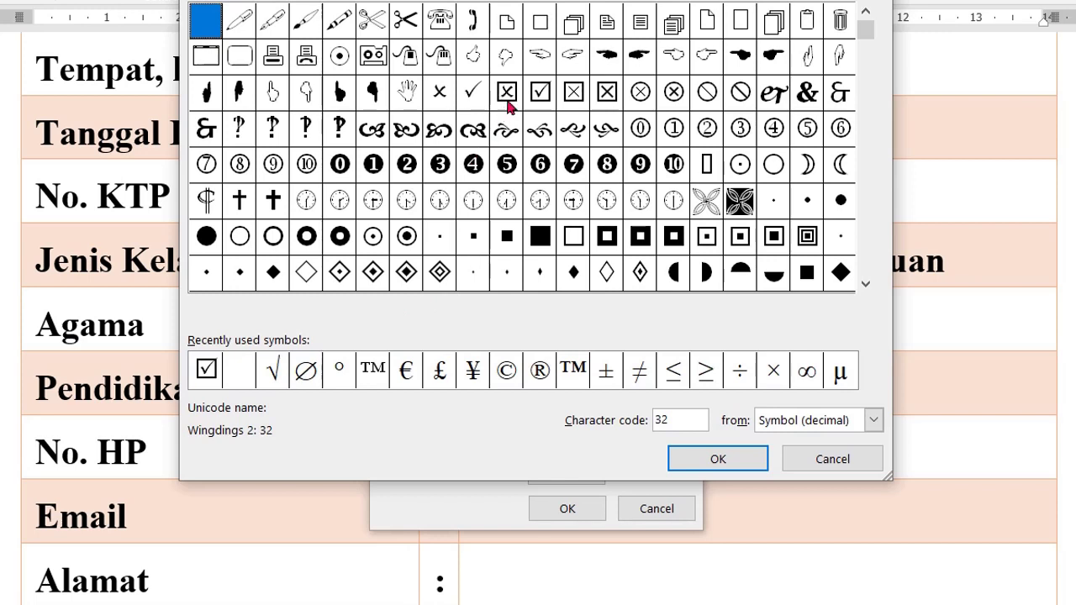
{"action": "left_click", "coordinate": [507, 96]}
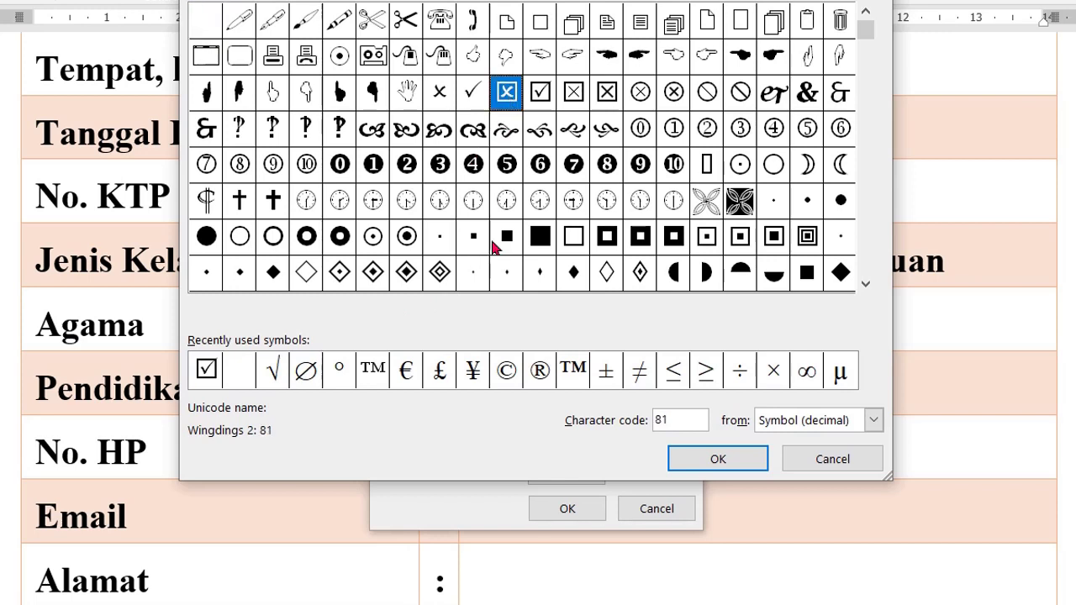
{"action": "left_click", "coordinate": [697, 457]}
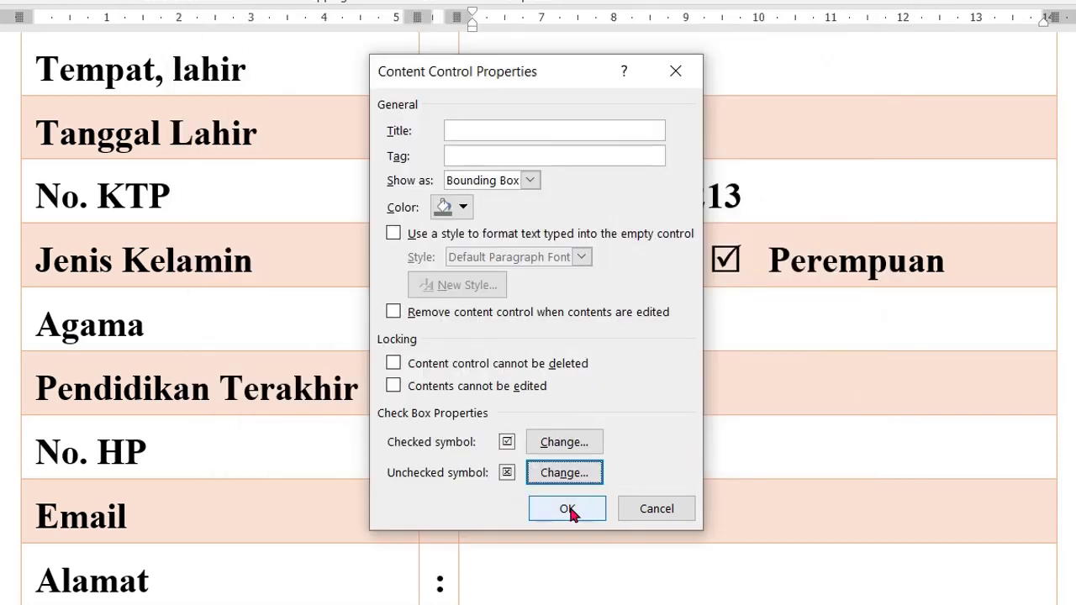
{"action": "left_click", "coordinate": [568, 511]}
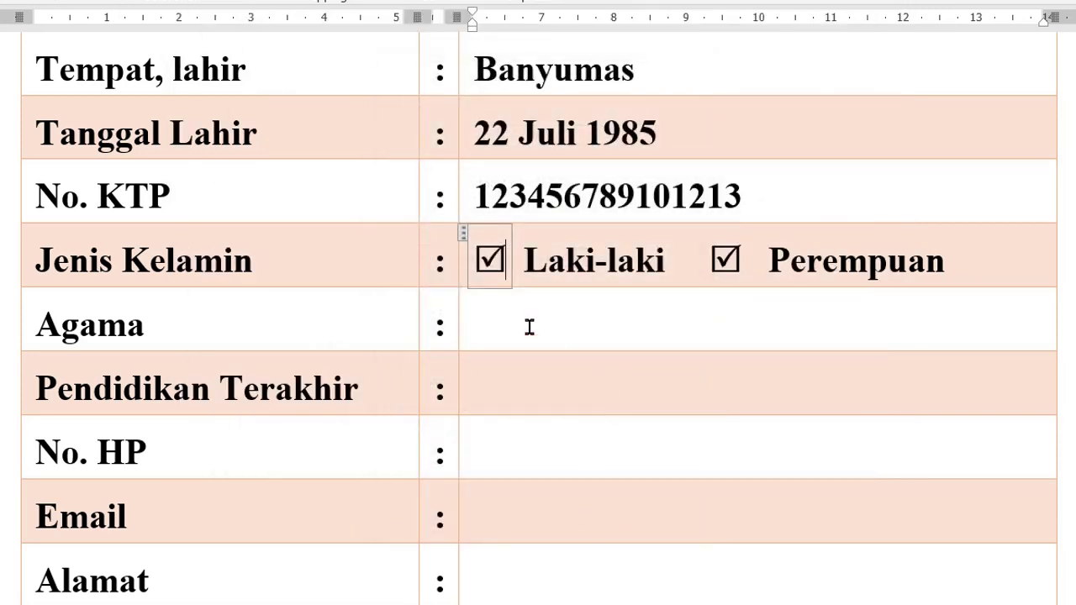
{"action": "left_click", "coordinate": [492, 261]}
Step: Give Perempuan's unchecked state the boxed X symbol, then tick Laki-laki
{"action": "left_click", "coordinate": [725, 262]}
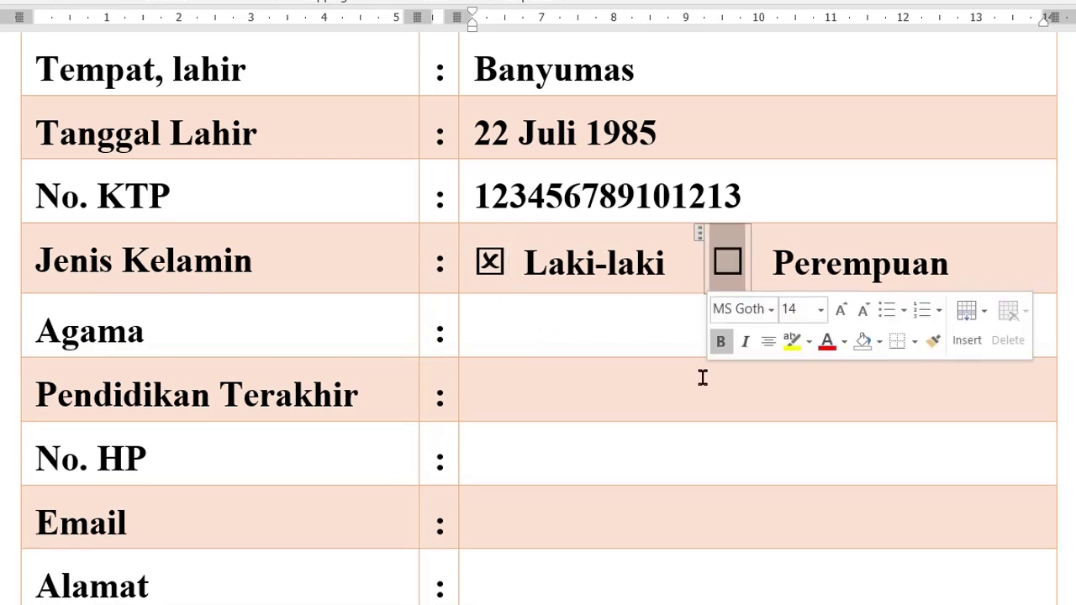
{"action": "left_click", "coordinate": [725, 260]}
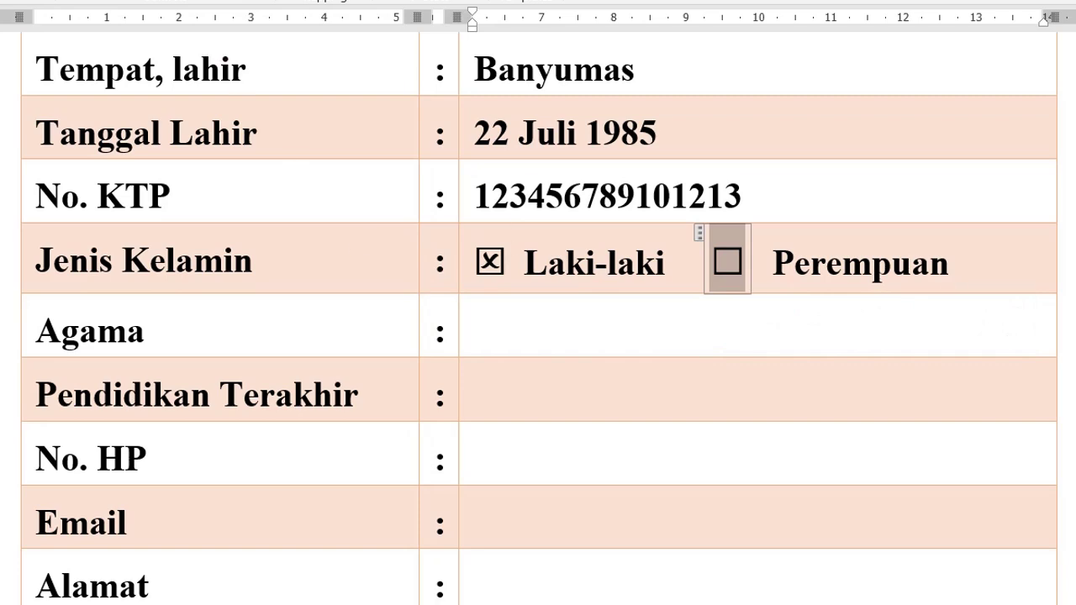
{"action": "left_click", "coordinate": [575, 412]}
{"action": "left_click", "coordinate": [785, 457]}
{"action": "left_click", "coordinate": [567, 507]}
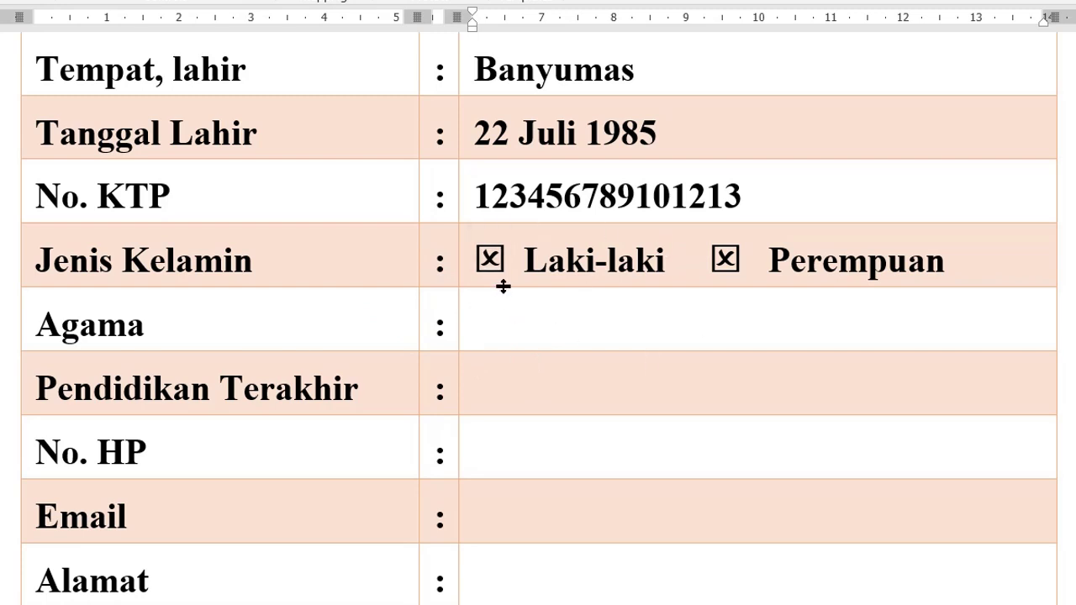
{"action": "left_click", "coordinate": [490, 260]}
{"action": "key", "text": "Down"}
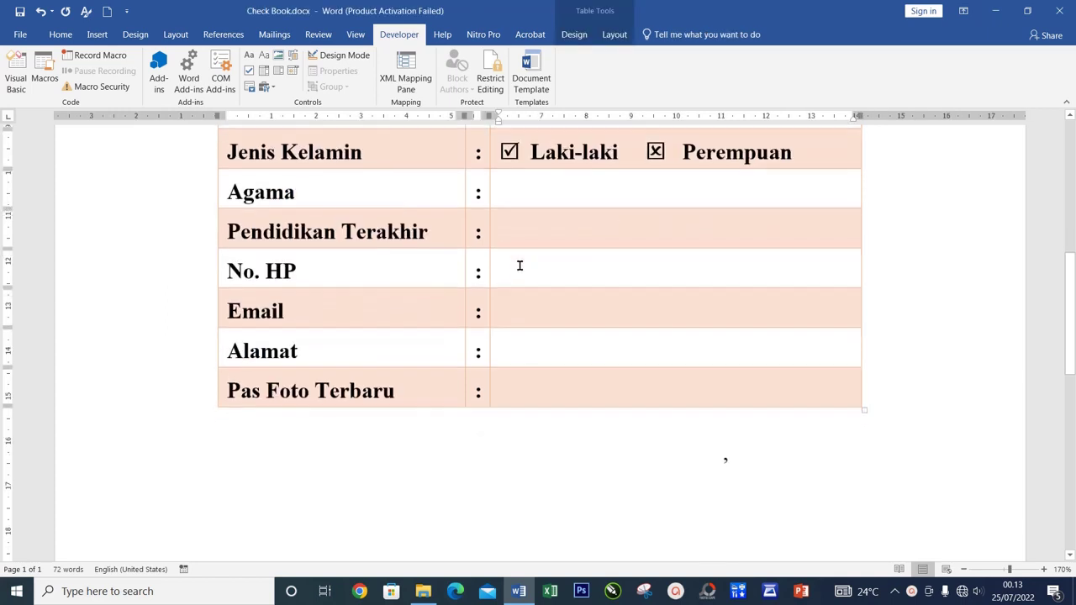
Step: Insert a Drop-Down List content control in the Agama answer cell and test its list
{"action": "scroll", "coordinate": [511, 263], "scroll_direction": "down", "scroll_amount": 1}
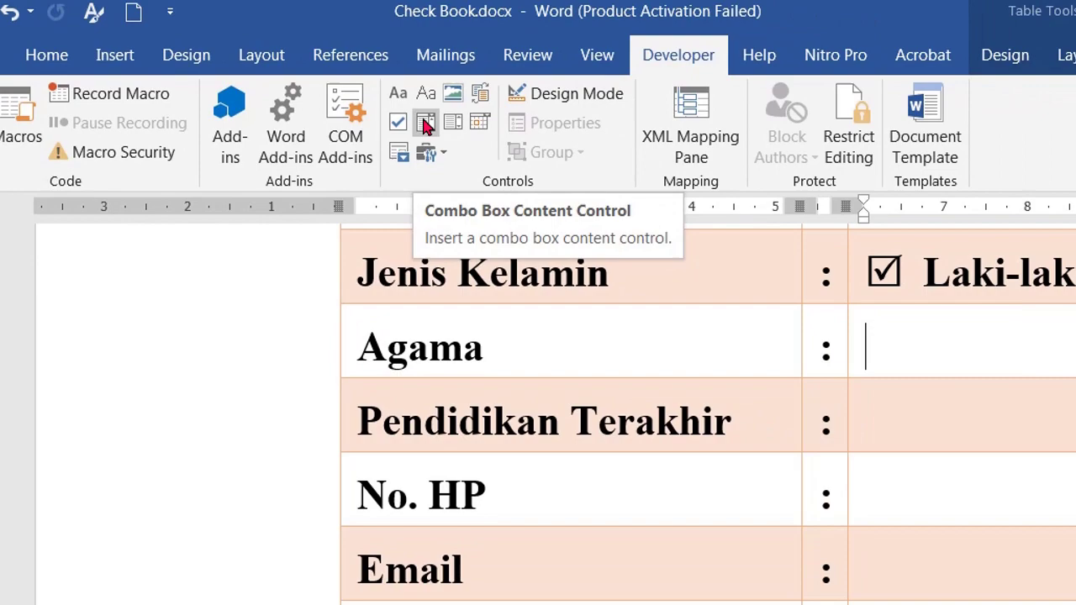
{"action": "left_click", "coordinate": [525, 145]}
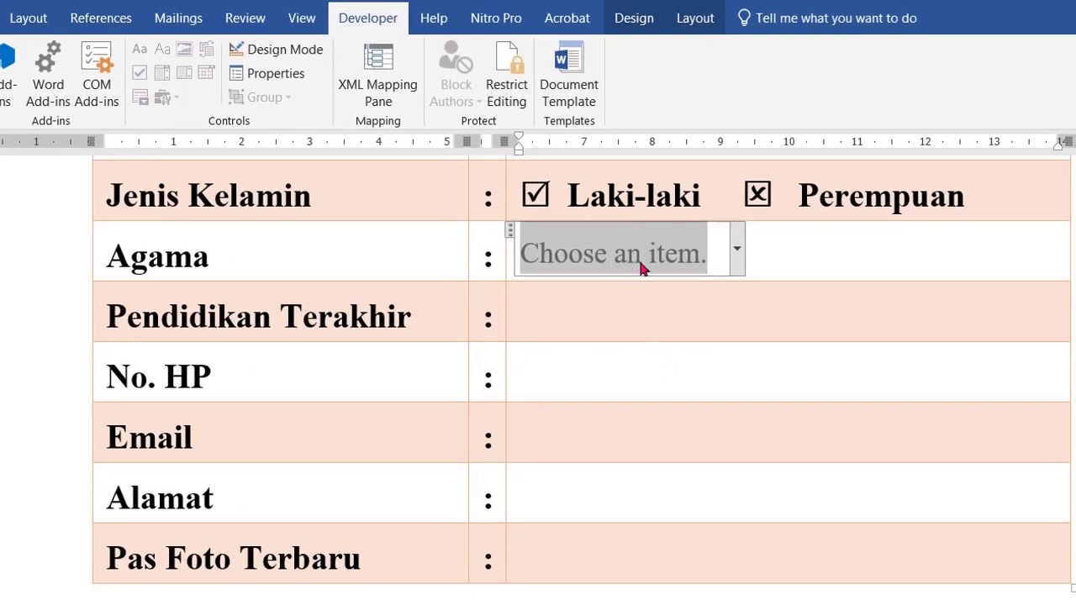
{"action": "left_click", "coordinate": [736, 251]}
{"action": "left_click", "coordinate": [738, 255]}
Step: Title the Agama drop-down 'Pilih Salah Satu' and colour it red
{"action": "left_click", "coordinate": [261, 76]}
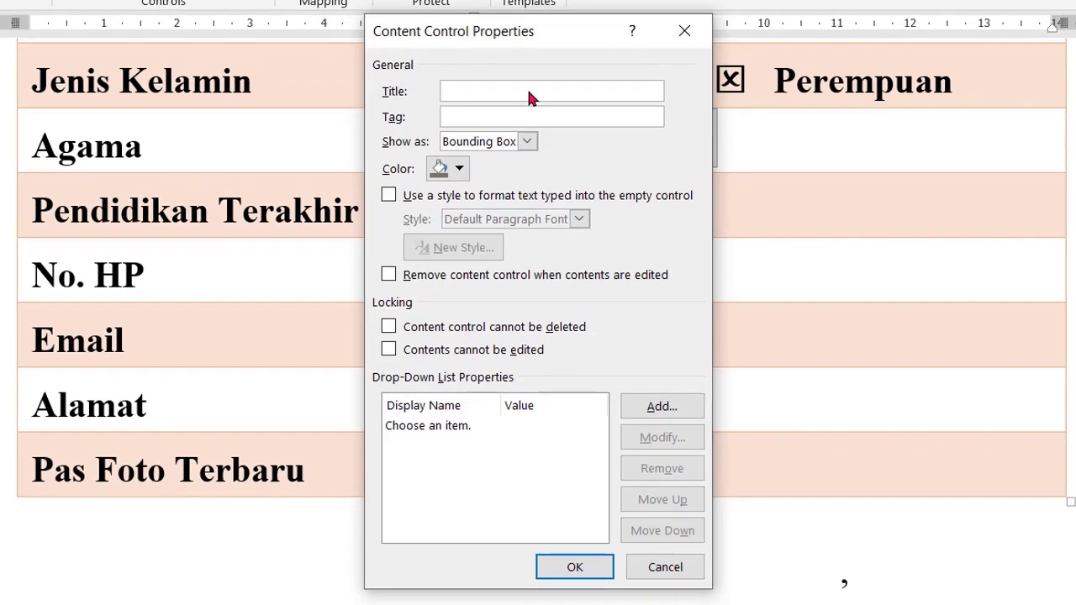
{"action": "type", "text": "P"}
{"action": "type", "text": "ilih Salah Satu"}
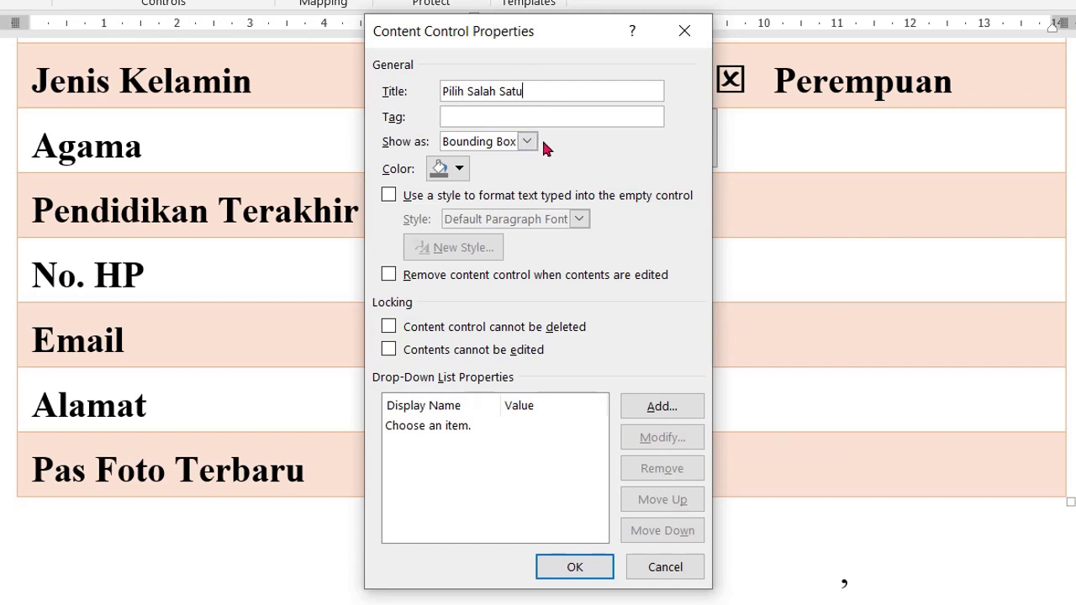
{"action": "left_click", "coordinate": [458, 170]}
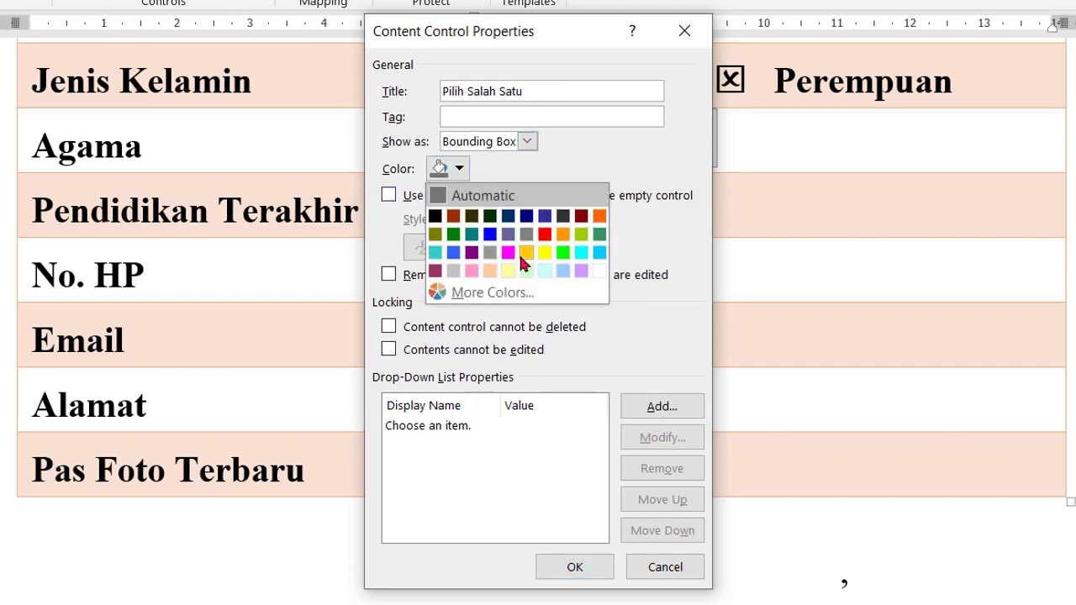
{"action": "left_click", "coordinate": [545, 233]}
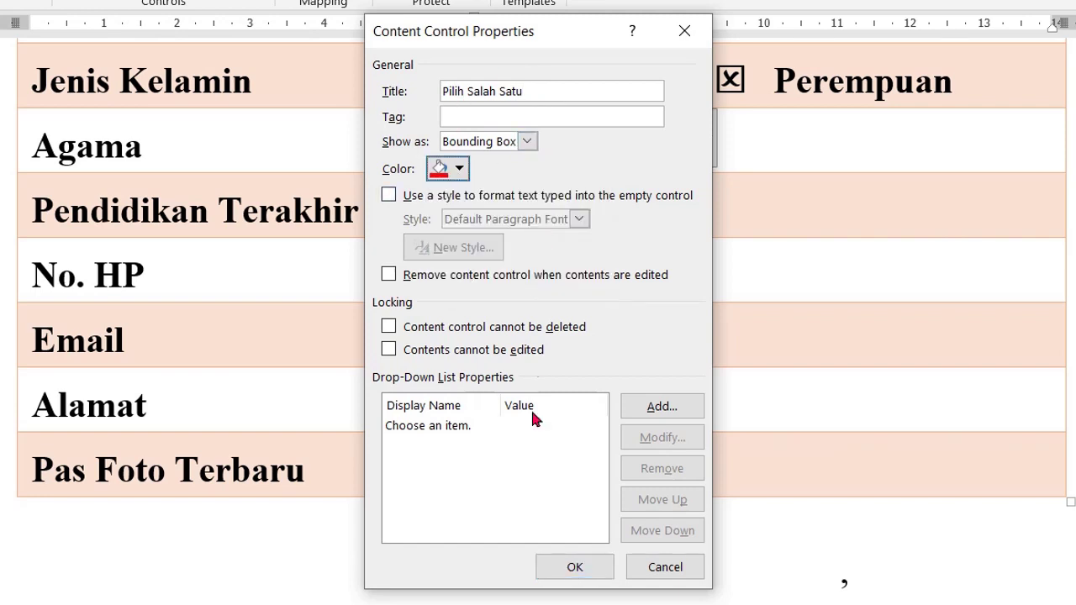
Step: Add Islam, Kristen and Katolik as choices in the drop-down list
{"action": "left_click", "coordinate": [412, 428]}
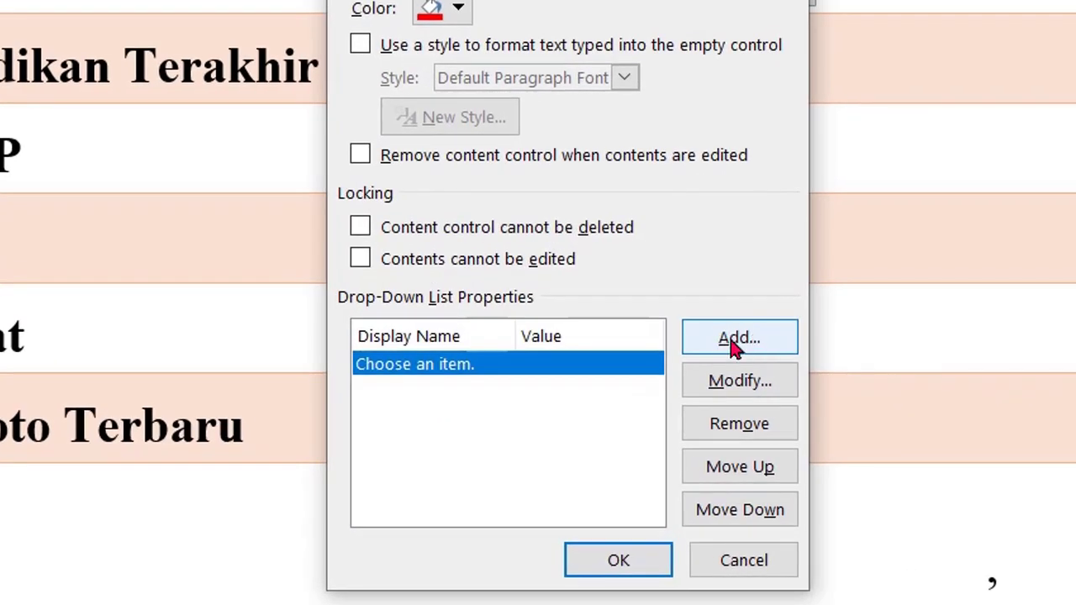
{"action": "left_click", "coordinate": [731, 348]}
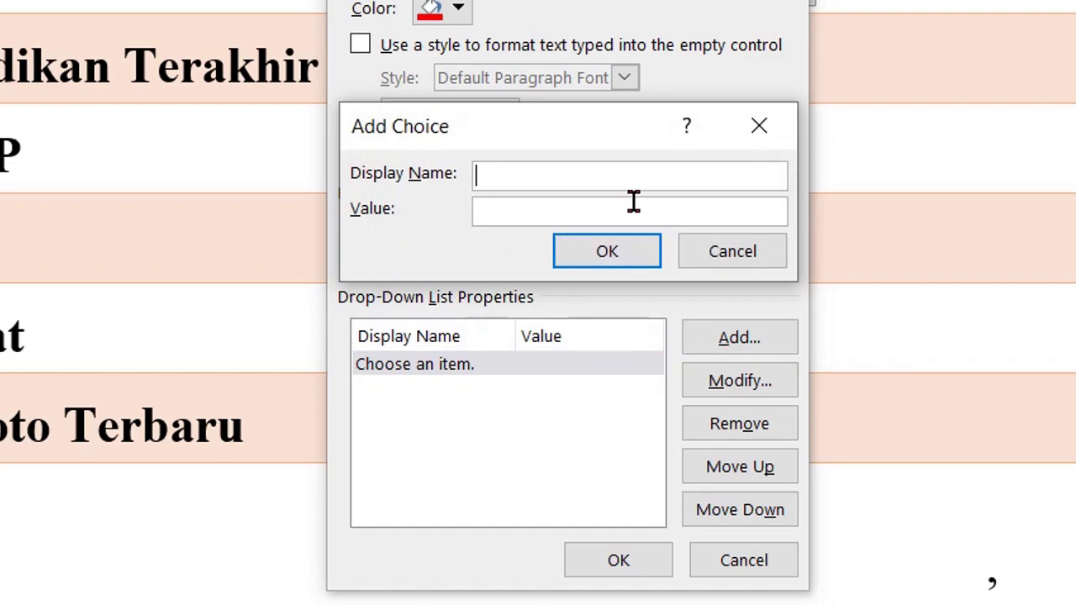
{"action": "type", "text": "Isla"}
{"action": "type", "text": "m"}
{"action": "left_click", "coordinate": [597, 261]}
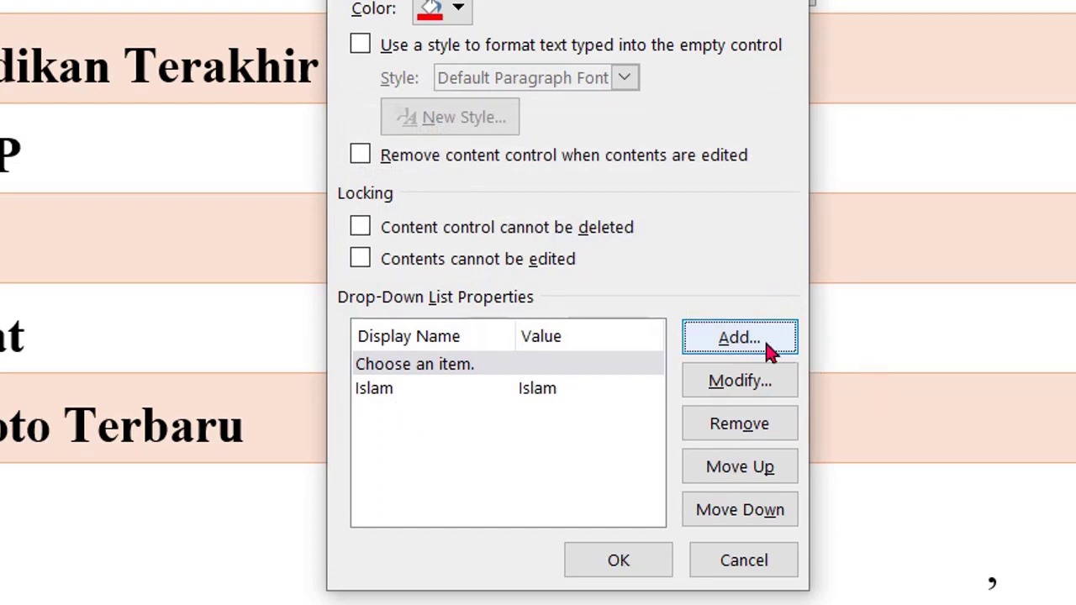
{"action": "left_click", "coordinate": [761, 333]}
{"action": "type", "text": "Kr"}
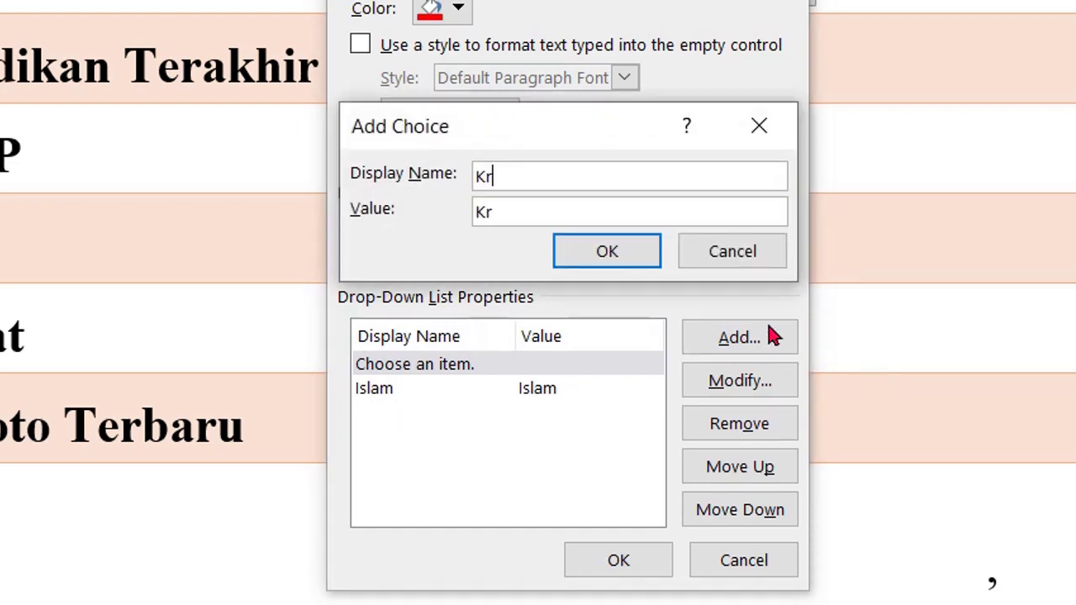
{"action": "type", "text": "isten"}
{"action": "left_click", "coordinate": [612, 252]}
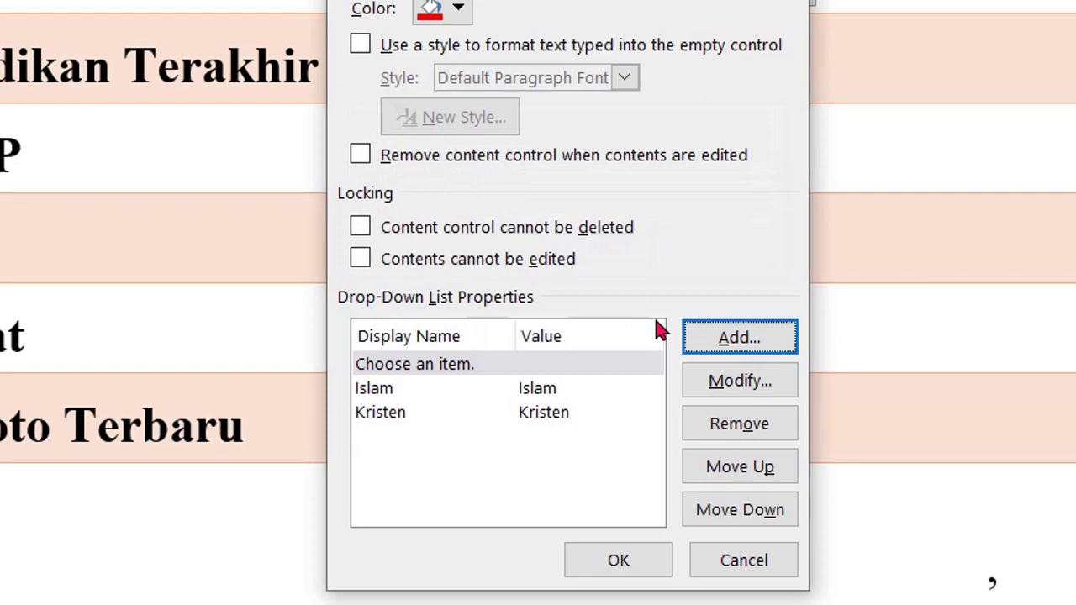
{"action": "left_click", "coordinate": [728, 354]}
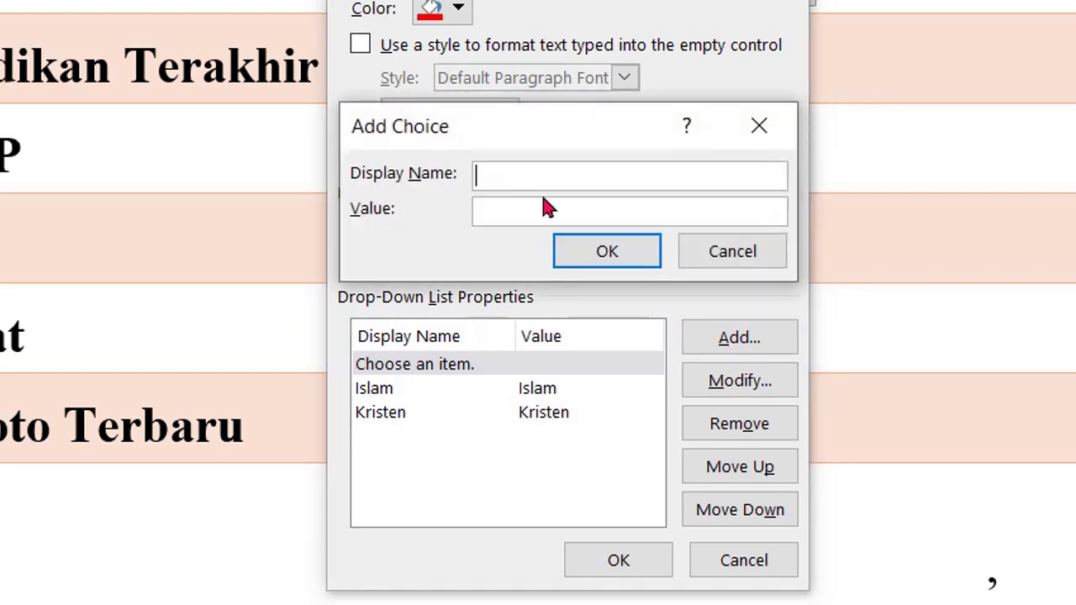
{"action": "type", "text": "zk"}
{"action": "key", "text": "BackSpace"}
{"action": "key", "text": "BackSpace"}
{"action": "type", "text": "Katol"}
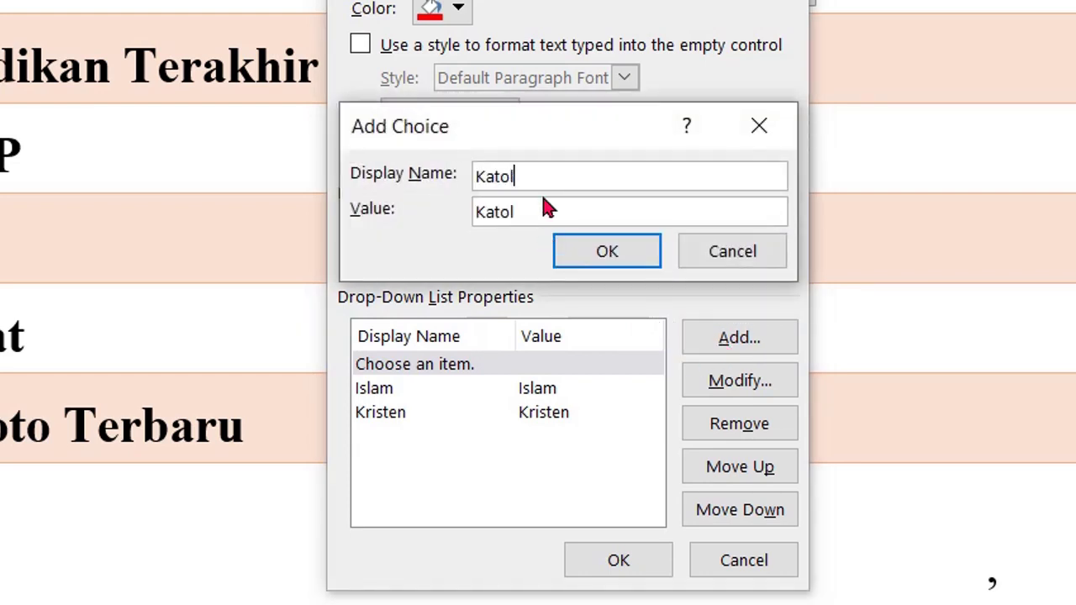
{"action": "type", "text": "ik"}
{"action": "left_click", "coordinate": [602, 250]}
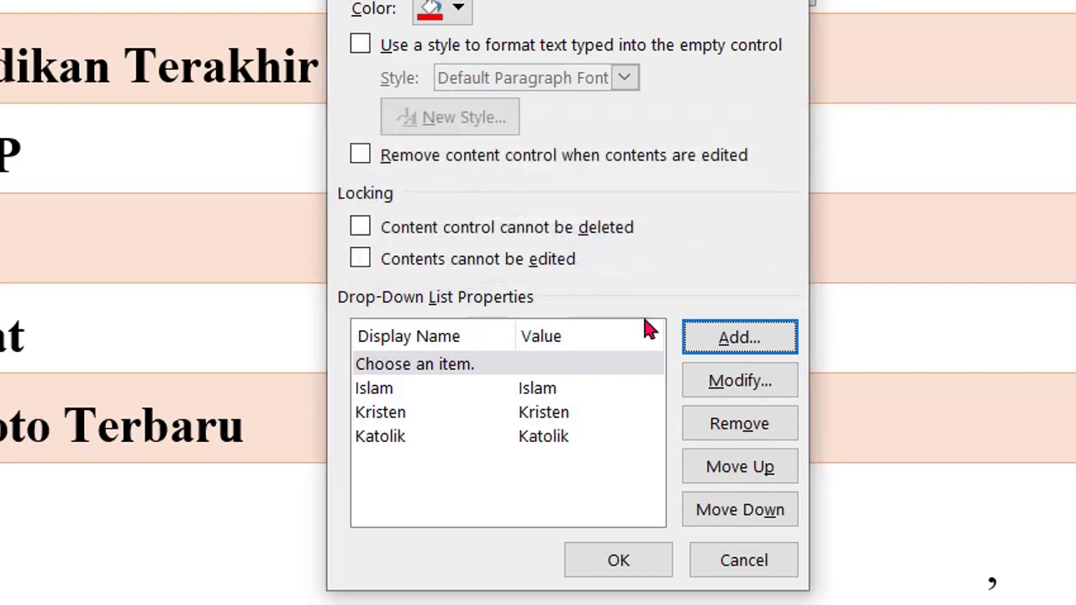
{"action": "left_click", "coordinate": [728, 343]}
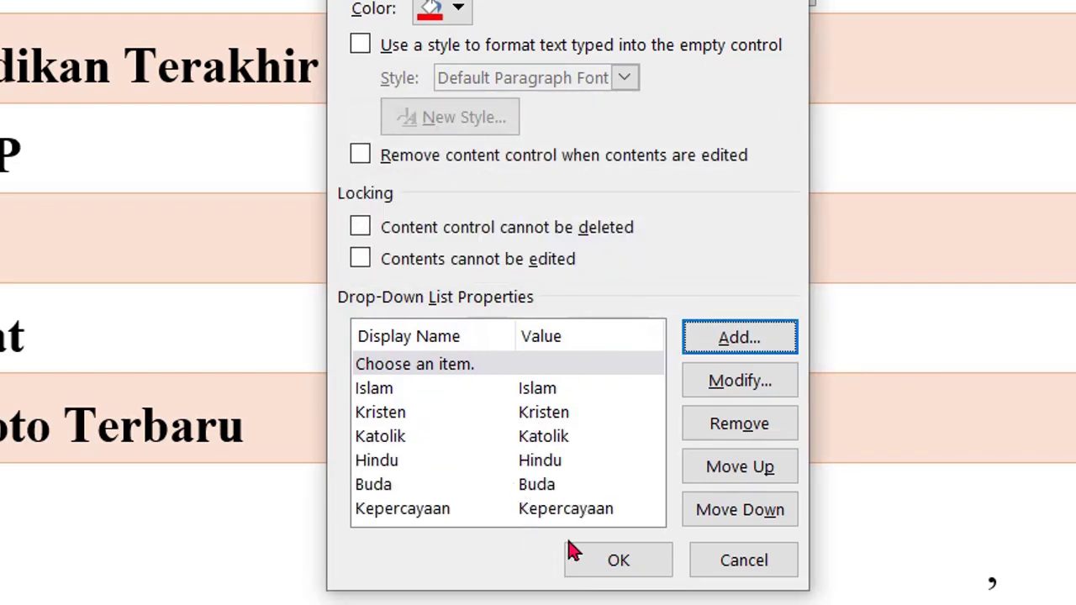
Step: Confirm the control properties and choose Islam in the Agama drop-down
{"action": "left_click", "coordinate": [617, 566]}
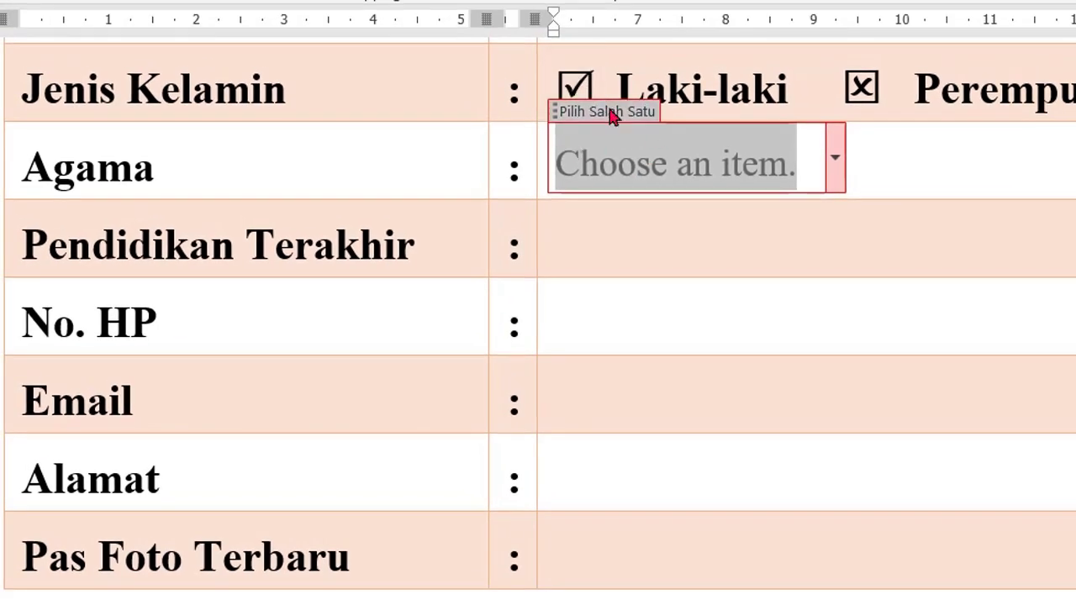
{"action": "left_click", "coordinate": [836, 159]}
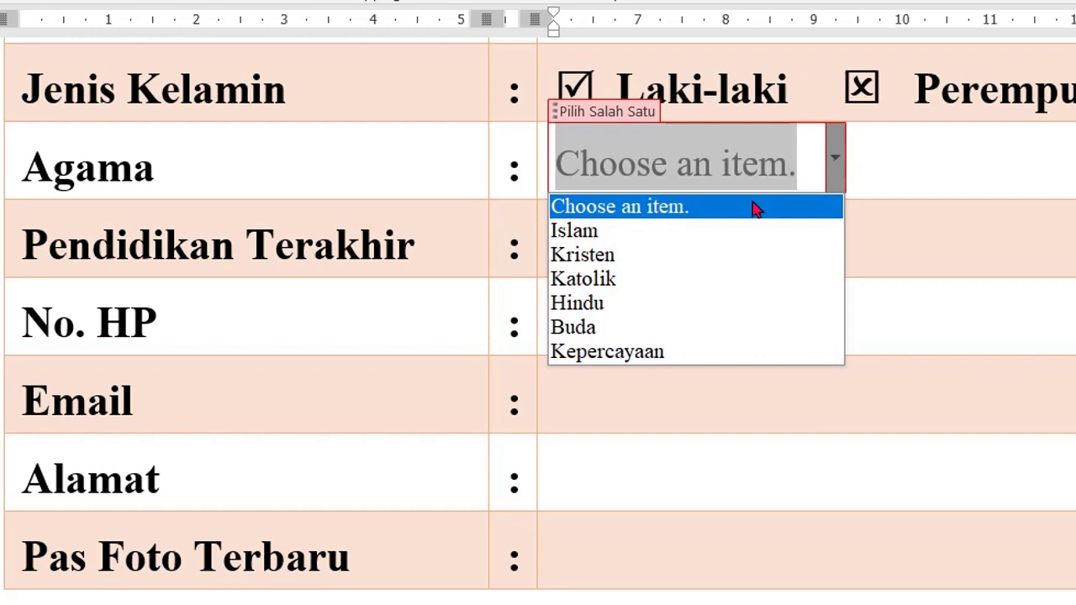
{"action": "left_click", "coordinate": [624, 238]}
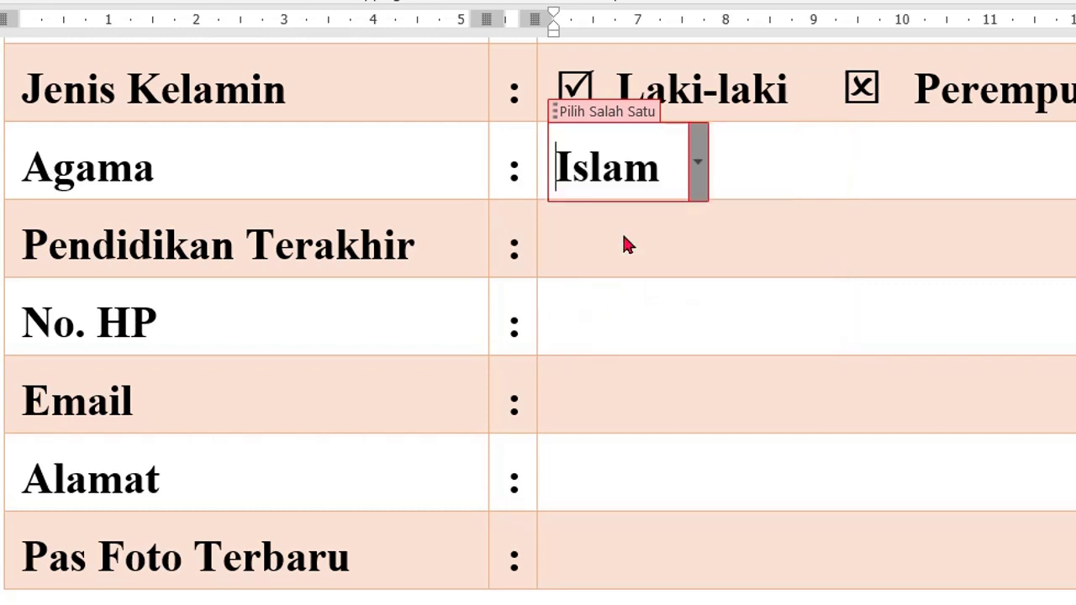
Step: Undo the Islam choice and rename the list's 'Choose an item.' entry to 'Pilih Salah Satu'
{"action": "left_click", "coordinate": [655, 254]}
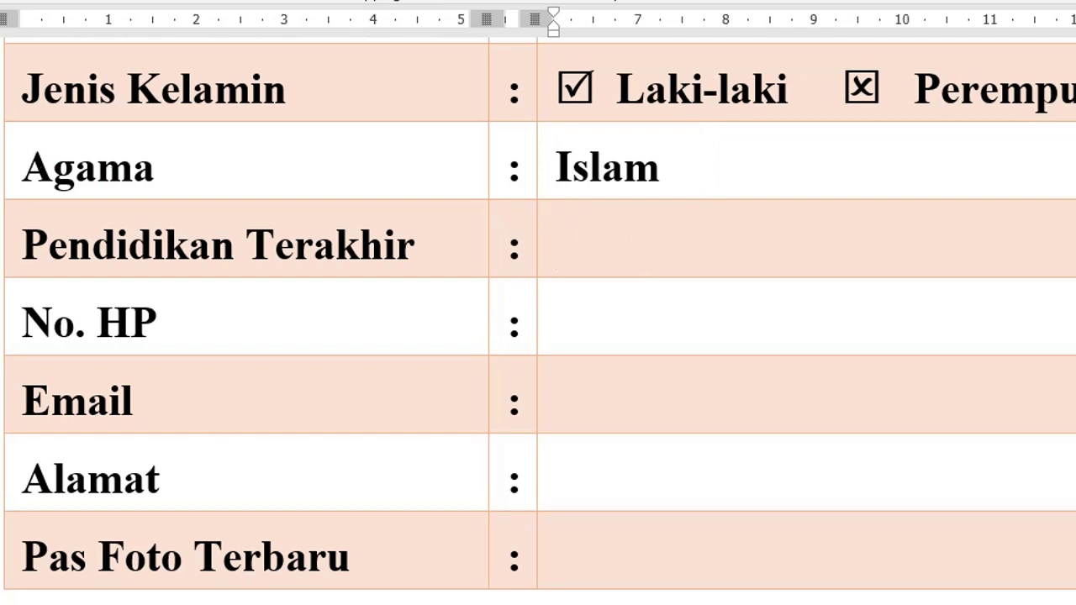
{"action": "key", "text": "ctrl+z"}
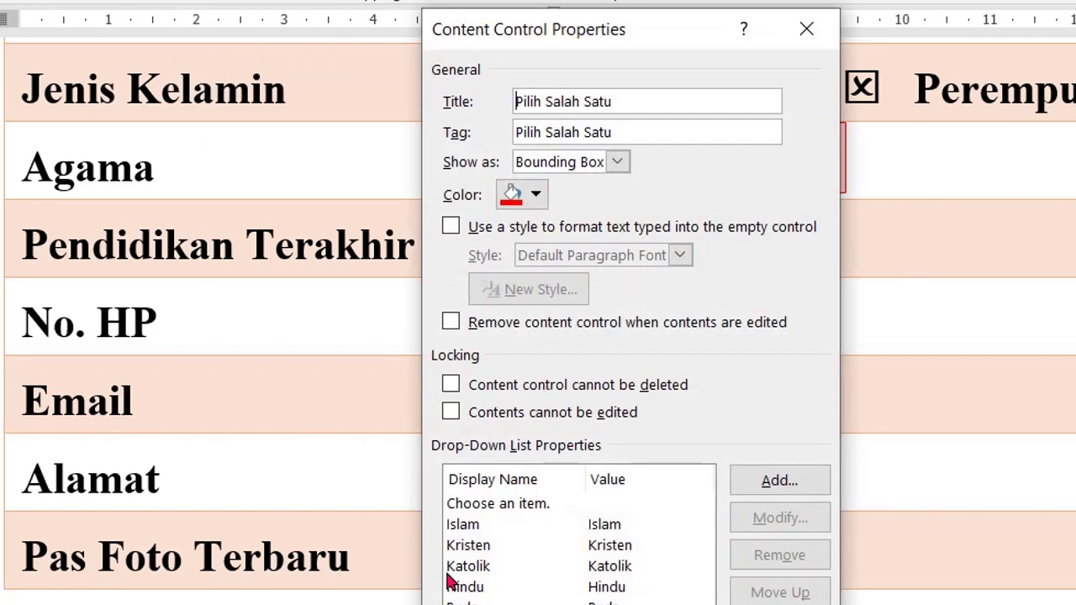
{"action": "left_click", "coordinate": [494, 507]}
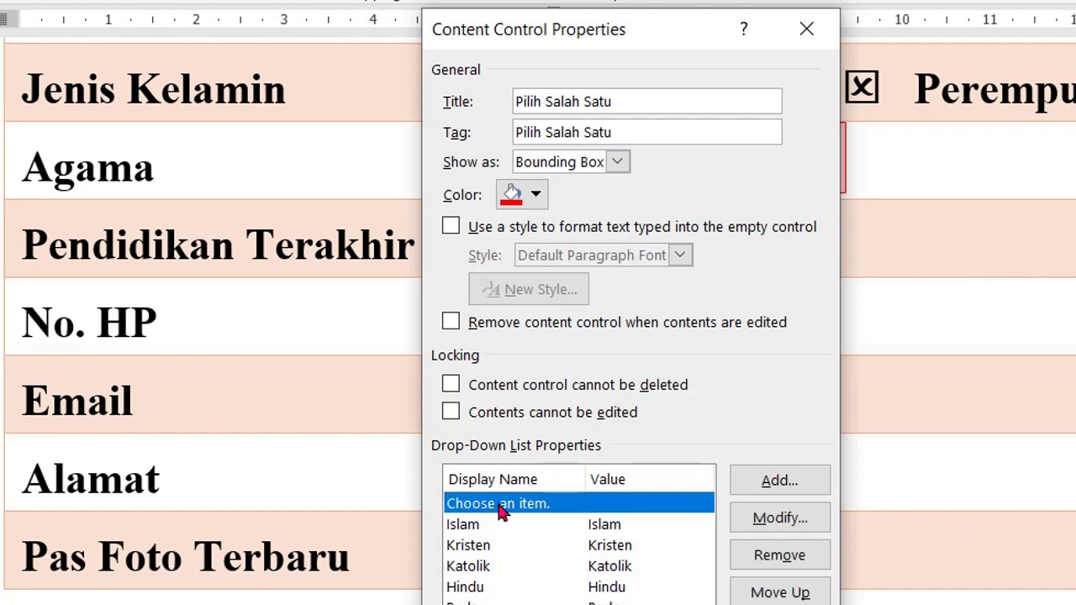
{"action": "left_click", "coordinate": [767, 523]}
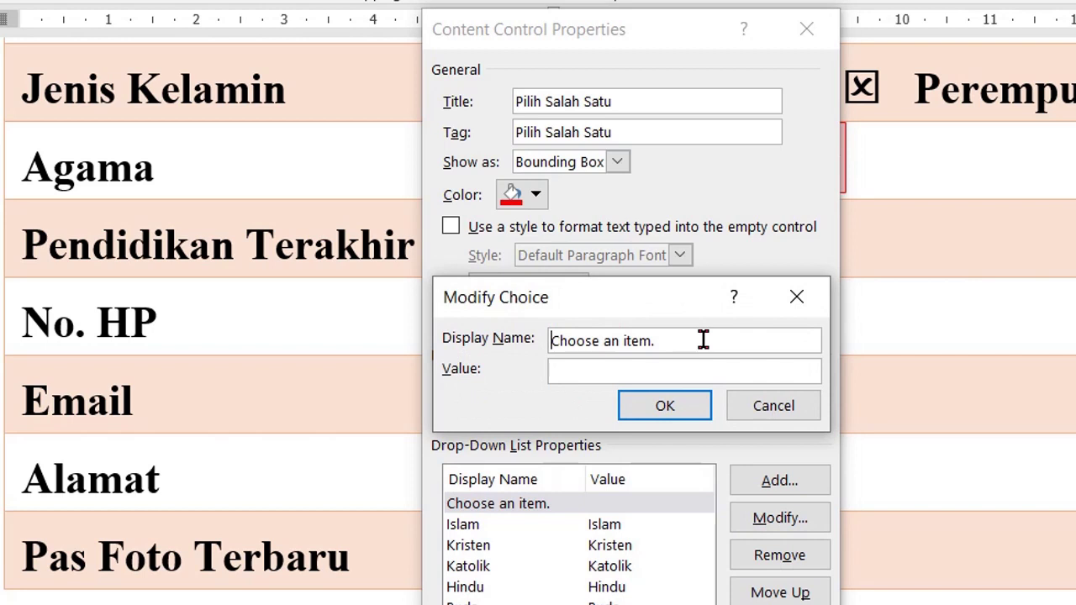
{"action": "type", "text": "Pilih Salah Satu"}
{"action": "key", "text": "shift+End"}
{"action": "key", "text": "Delete"}
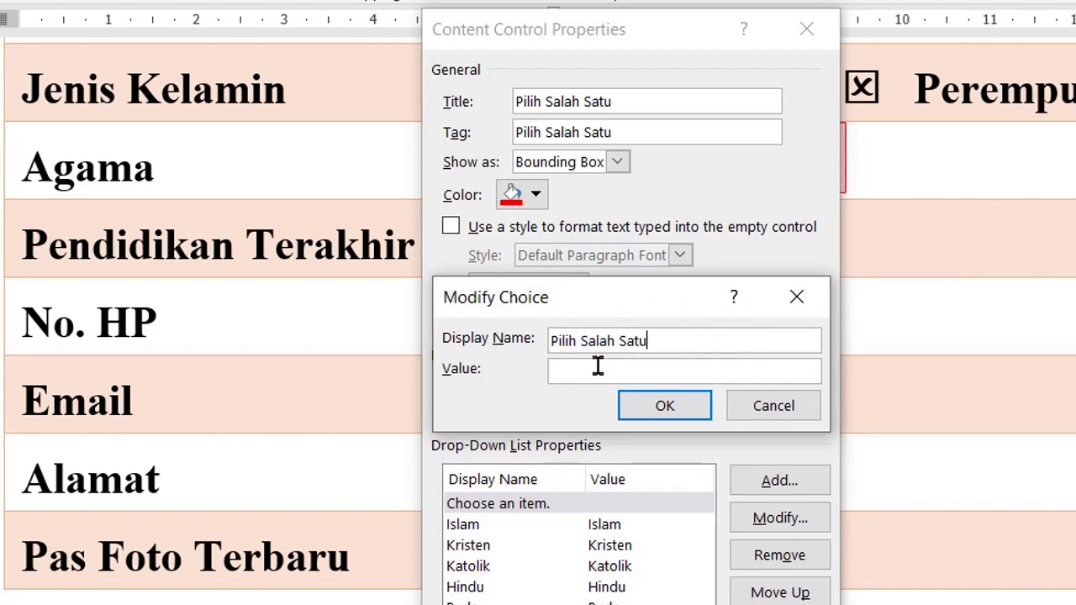
{"action": "left_click", "coordinate": [659, 402]}
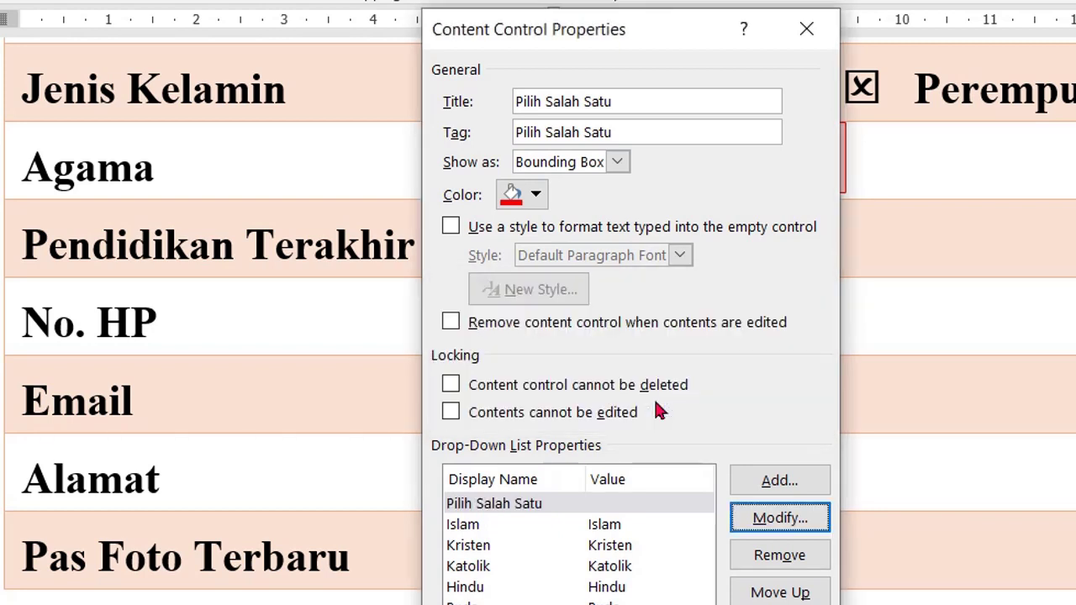
{"action": "key", "text": "Return"}
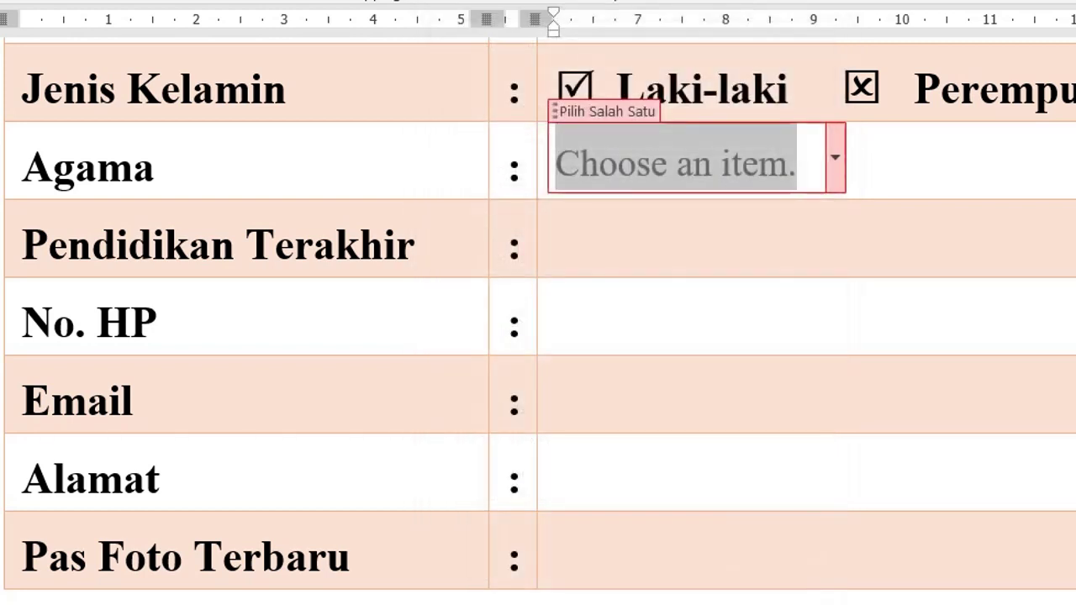
{"action": "left_click", "coordinate": [673, 164]}
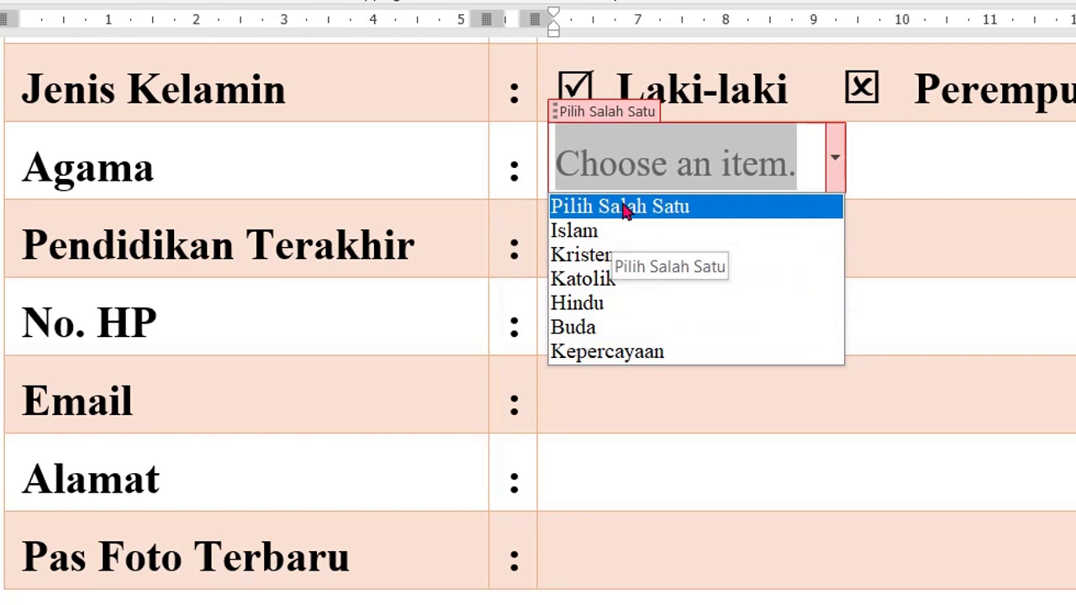
{"action": "left_click", "coordinate": [626, 171]}
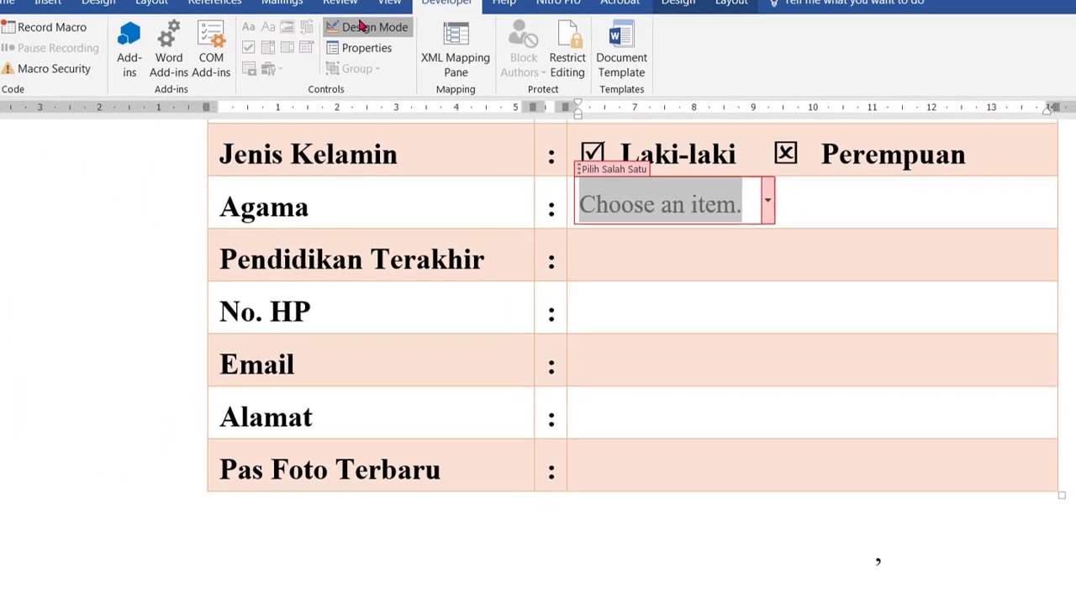
Step: In Design Mode, replace the Agama drop-down's placeholder text with 'Klik disini'
{"action": "left_click", "coordinate": [351, 20]}
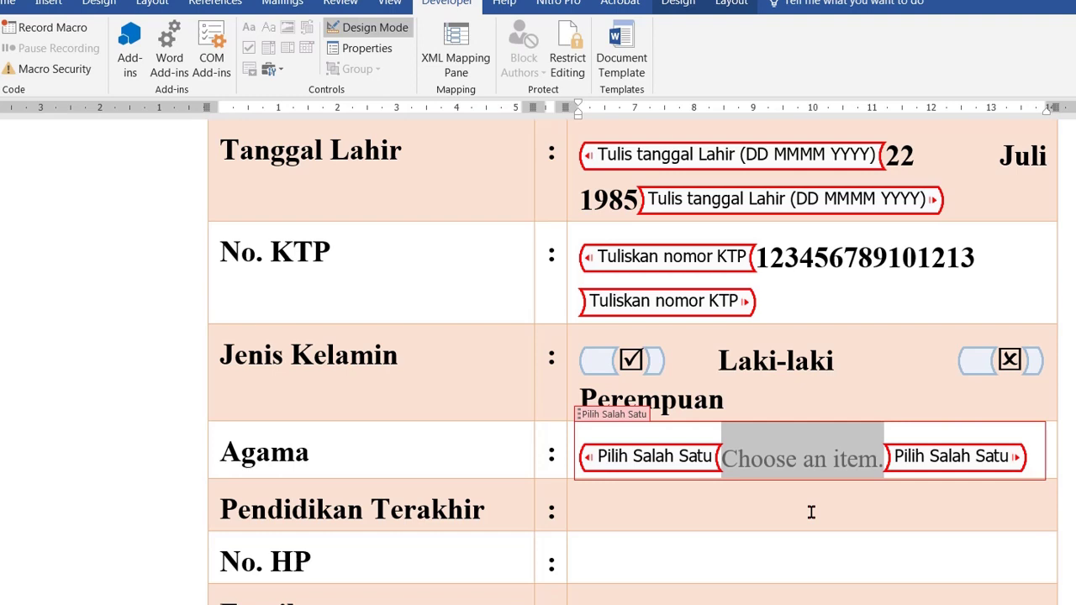
{"action": "type", "text": "P"}
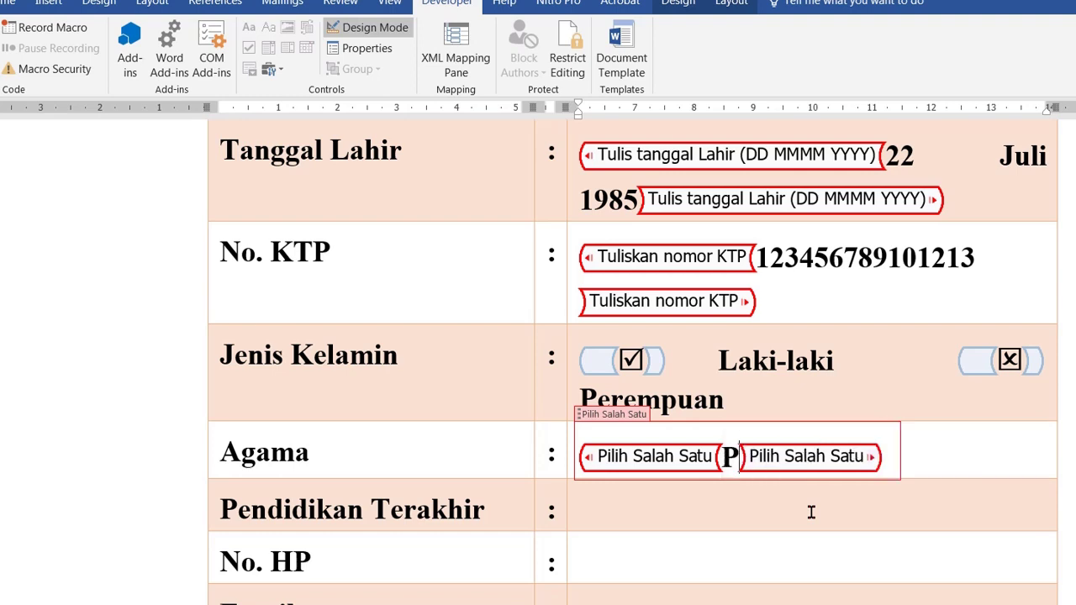
{"action": "type", "text": "i"}
{"action": "key", "text": "BackSpace"}
{"action": "key", "text": "BackSpace"}
{"action": "type", "text": "Klik panah"}
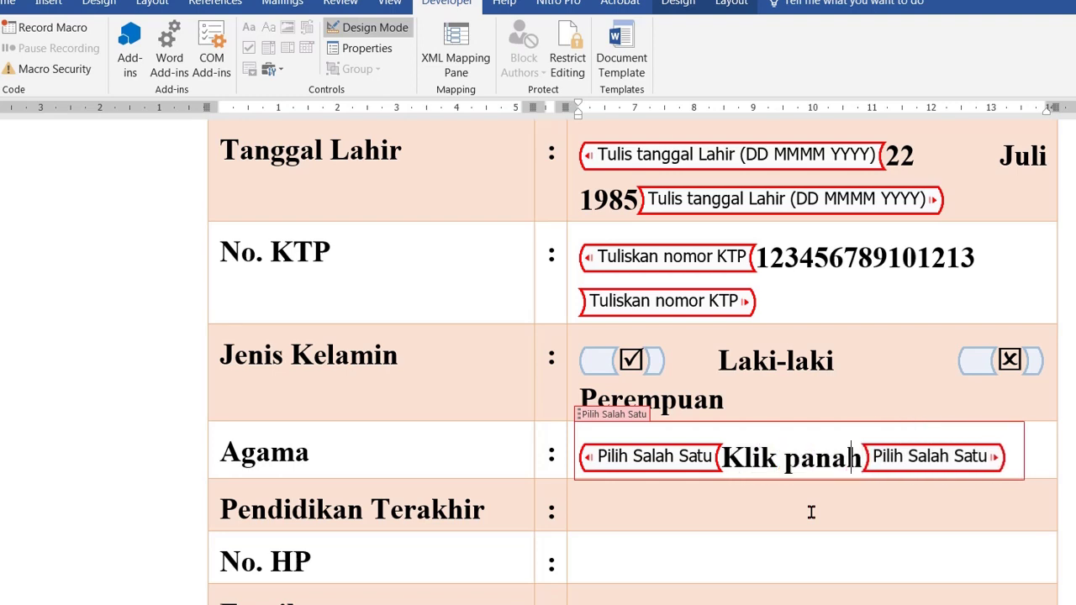
{"action": "type", "text": " untuk memilih"}
{"action": "key", "text": "BackSpace"}
{"action": "key", "text": "BackSpace"}
{"action": "key", "text": "BackSpace"}
{"action": "type", "text": "untkdisini"}
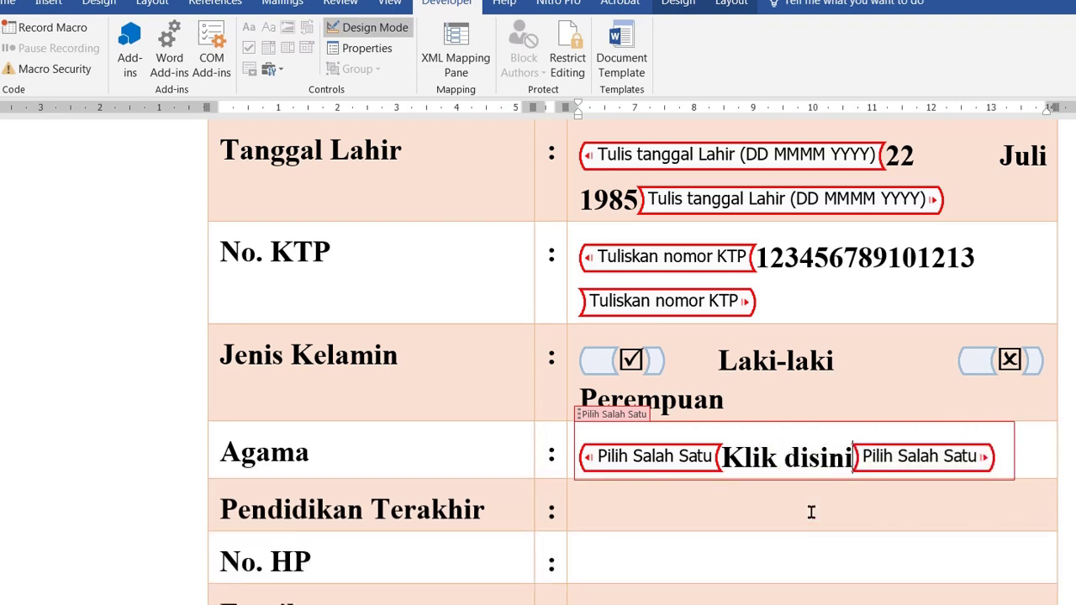
{"action": "key", "text": "Down"}
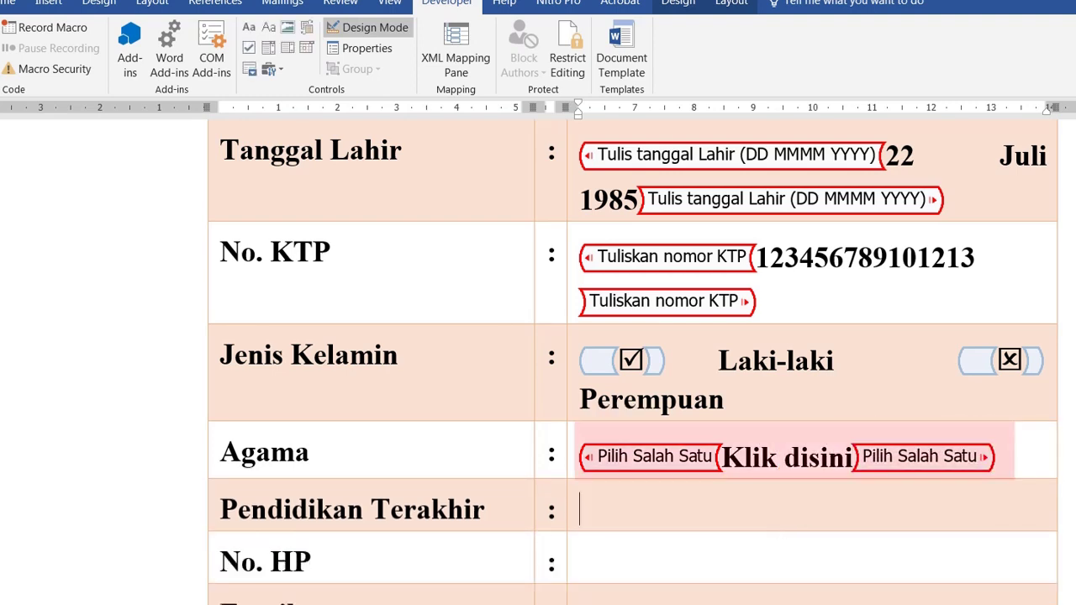
Step: Turn off Design Mode to preview the form
{"action": "scroll", "coordinate": [756, 490], "scroll_direction": "down", "scroll_amount": 5}
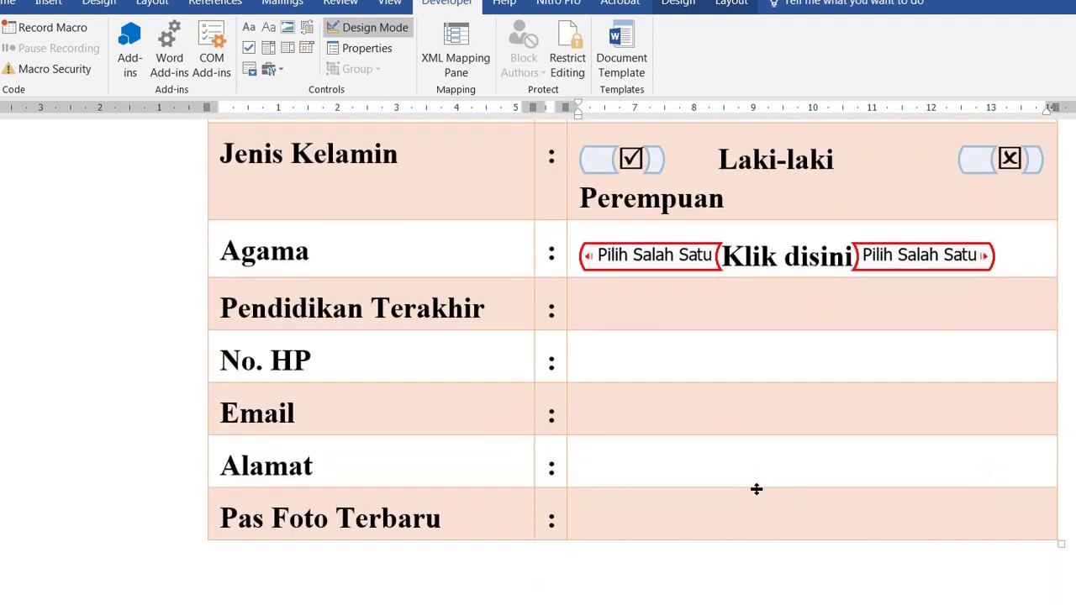
{"action": "left_click", "coordinate": [368, 29]}
{"action": "scroll", "coordinate": [398, 107], "scroll_direction": "down", "scroll_amount": 5}
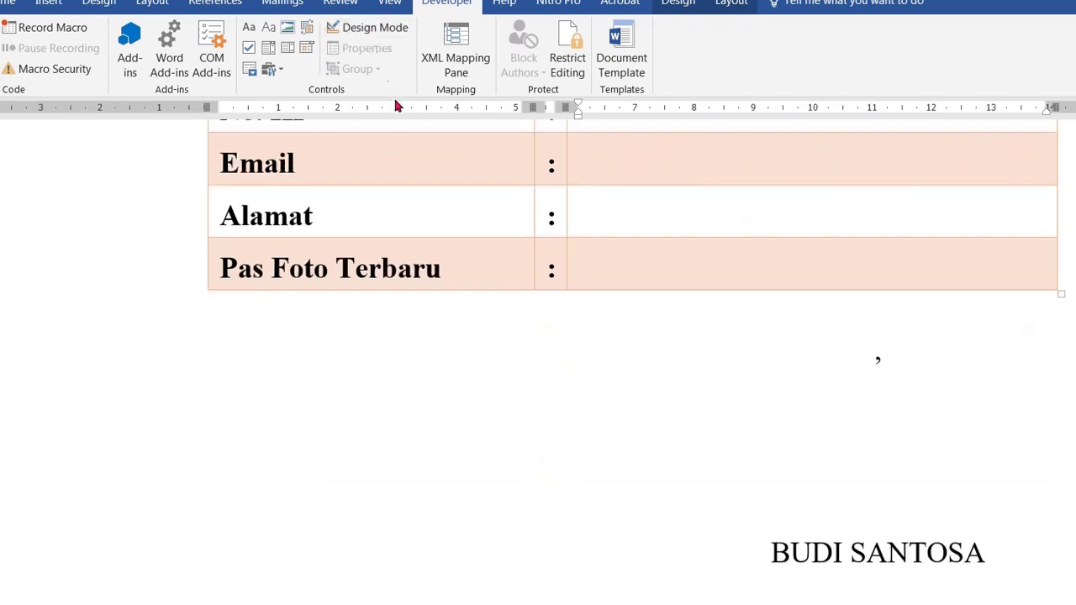
{"action": "scroll", "coordinate": [599, 291], "scroll_direction": "up", "scroll_amount": 5}
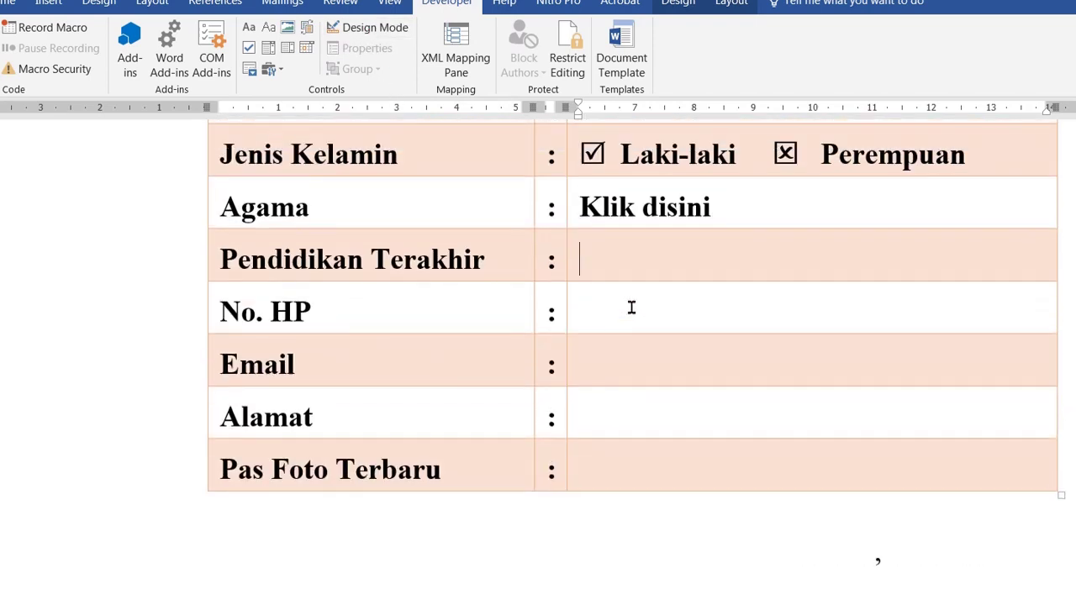
Step: Choose Islam from the Agama drop-down list on the form
{"action": "left_click", "coordinate": [633, 217]}
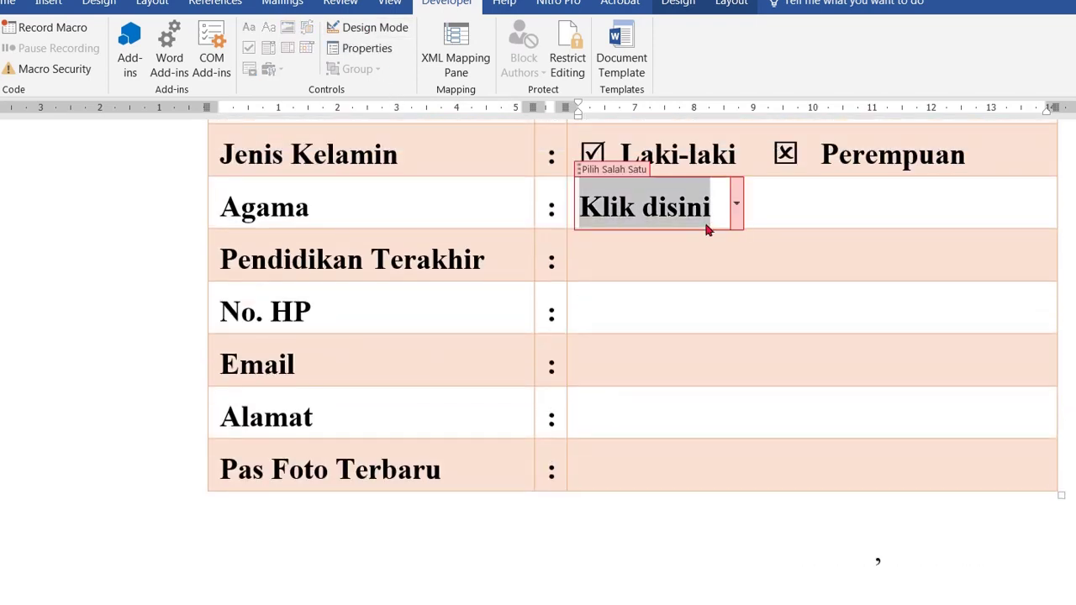
{"action": "left_click", "coordinate": [735, 210]}
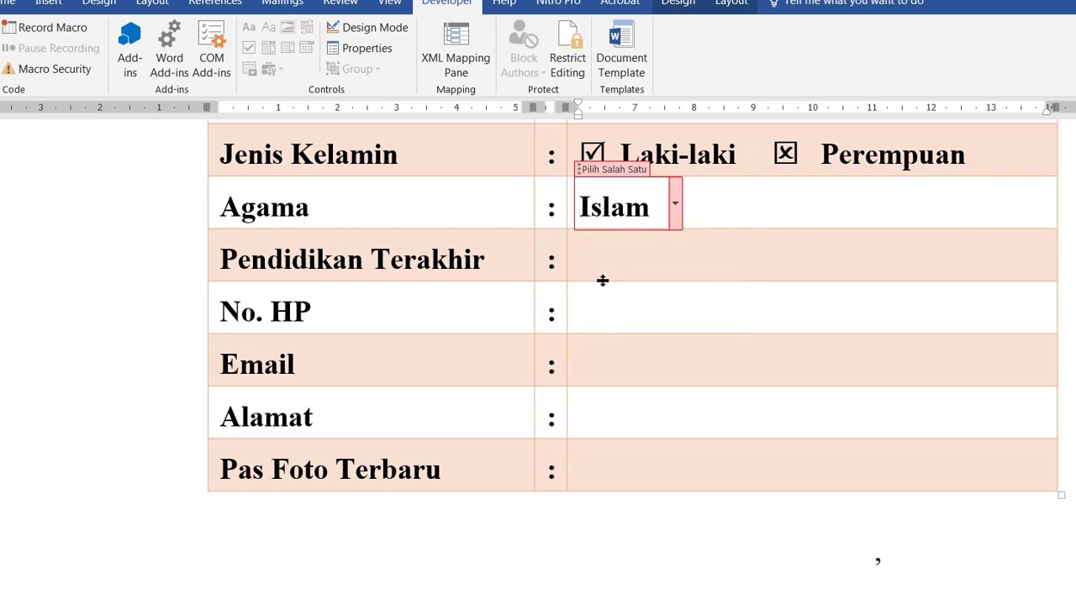
{"action": "left_click", "coordinate": [603, 266]}
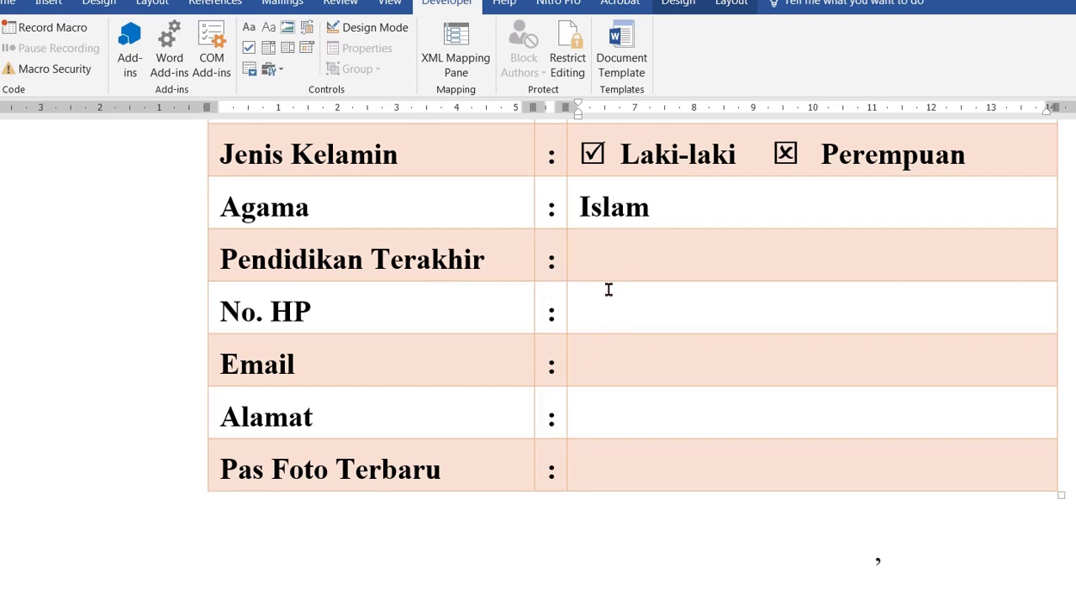
{"action": "scroll", "coordinate": [632, 283], "scroll_direction": "up", "scroll_amount": 2}
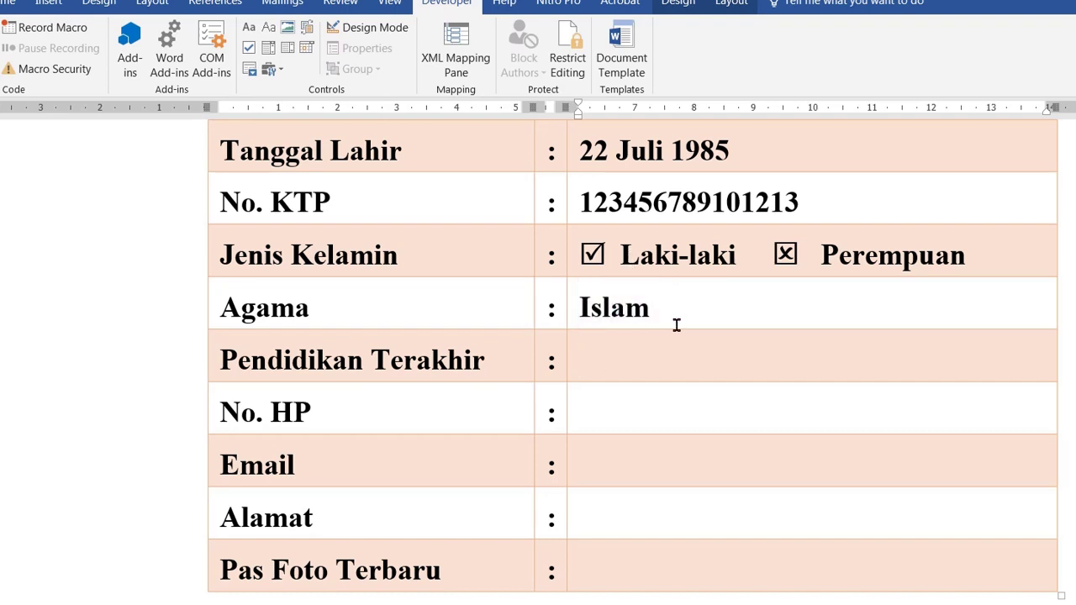
{"action": "scroll", "coordinate": [677, 323], "scroll_direction": "up", "scroll_amount": 2}
{"action": "scroll", "coordinate": [678, 323], "scroll_direction": "up", "scroll_amount": 2}
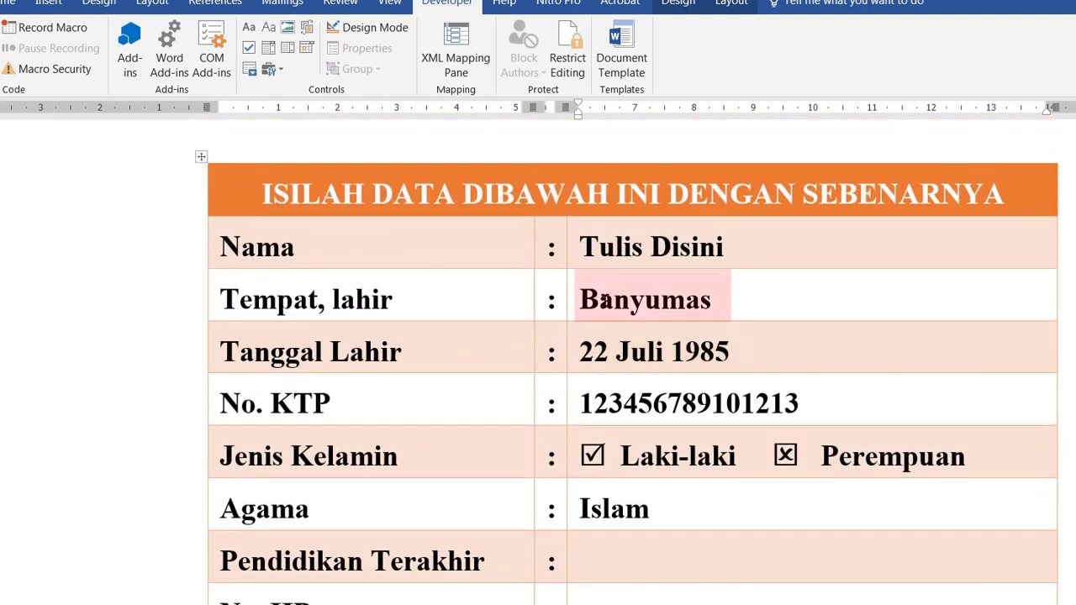
{"action": "left_click", "coordinate": [599, 300]}
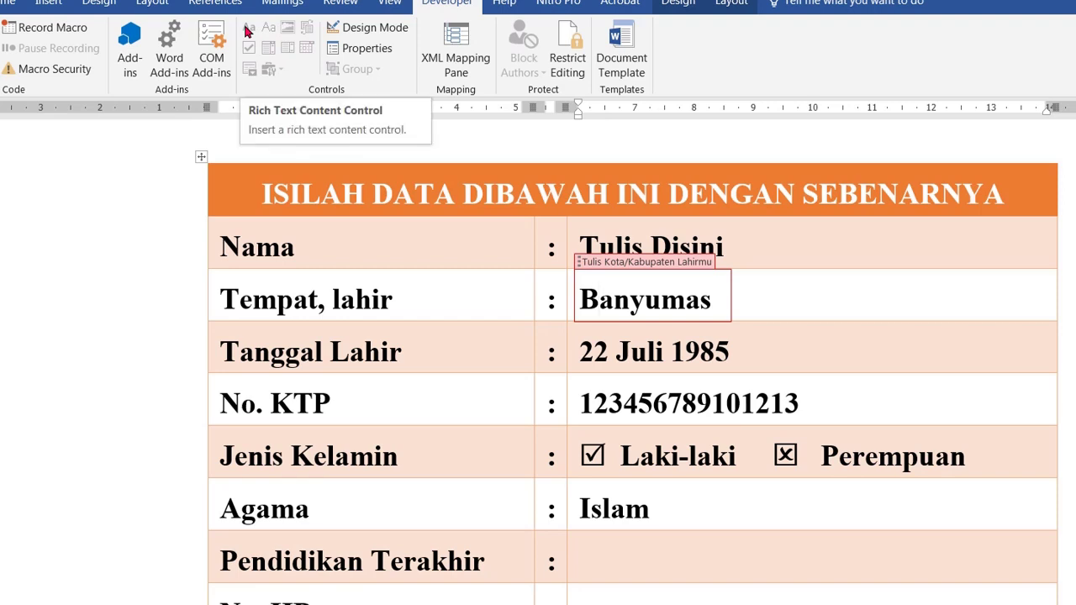
{"action": "scroll", "coordinate": [617, 504], "scroll_direction": "down", "scroll_amount": 2}
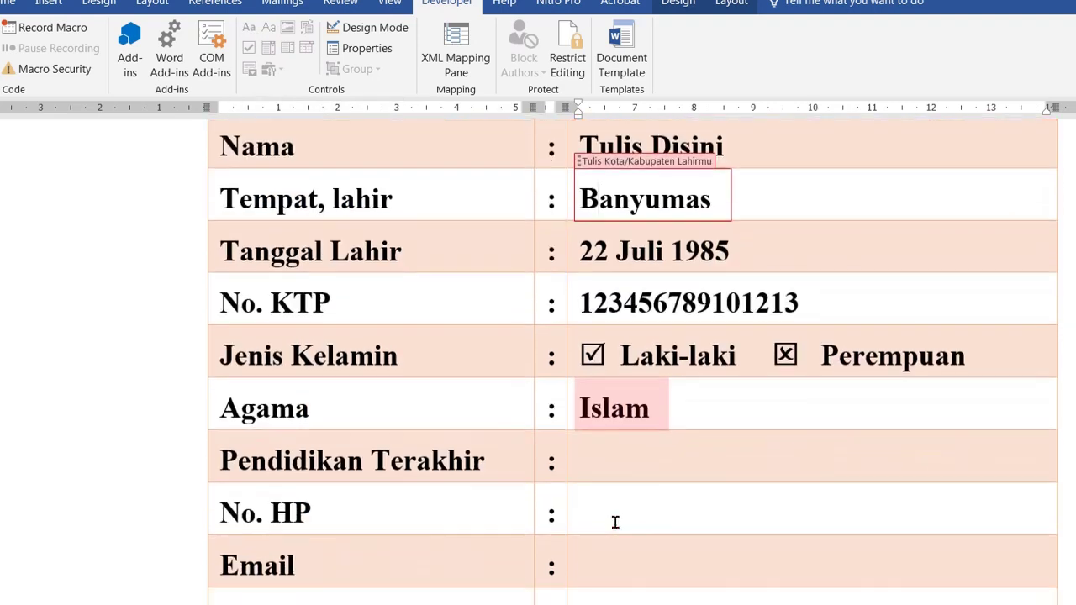
{"action": "left_click", "coordinate": [612, 464]}
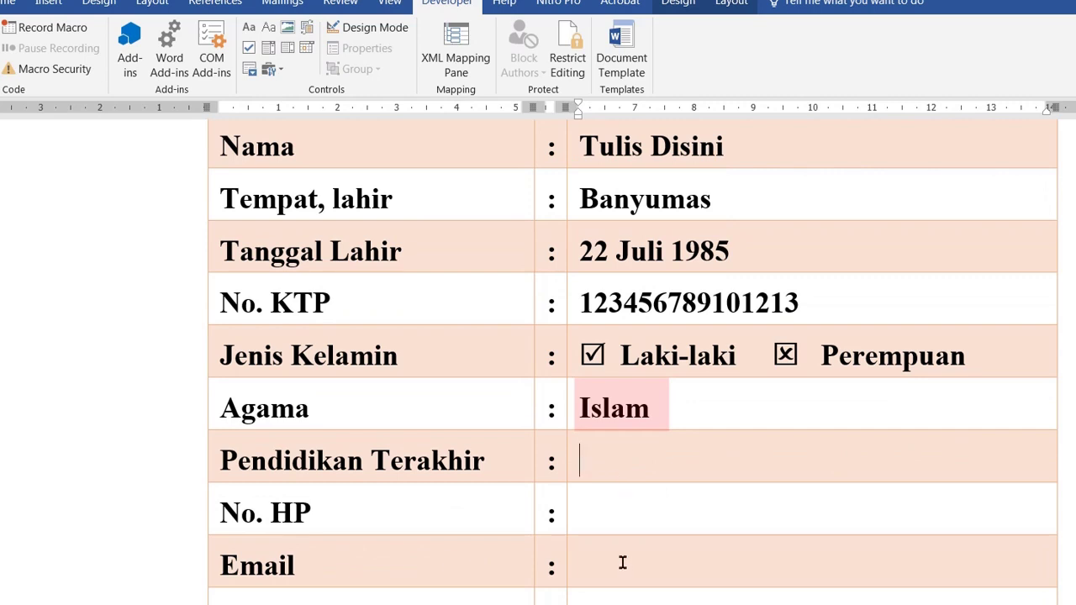
{"action": "scroll", "coordinate": [620, 563], "scroll_direction": "down", "scroll_amount": 2}
{"action": "left_click", "coordinate": [598, 418]}
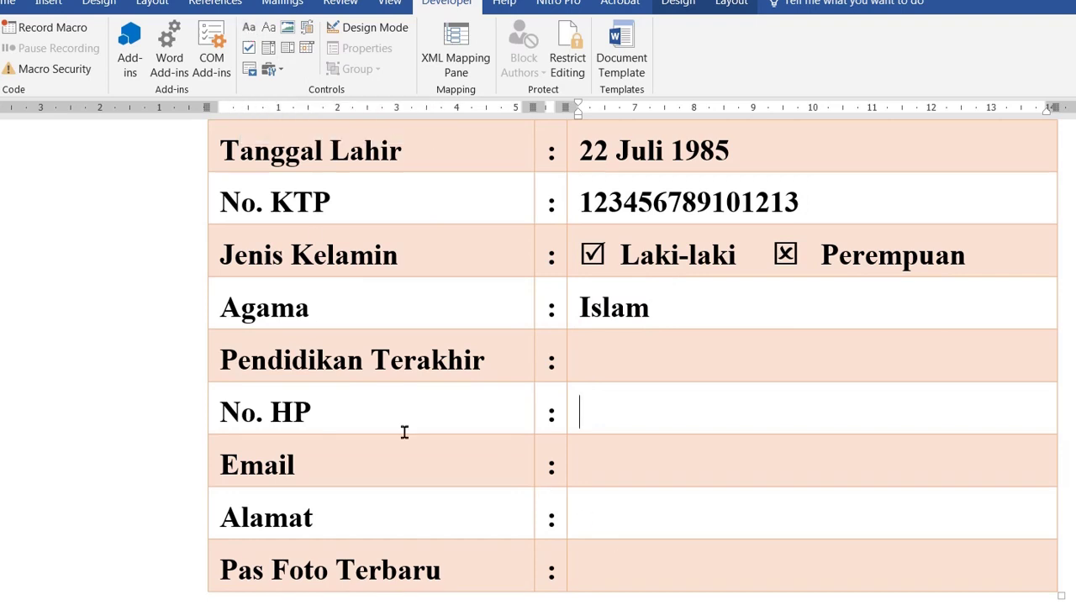
{"action": "left_click", "coordinate": [594, 469]}
{"action": "left_click", "coordinate": [622, 527]}
{"action": "scroll", "coordinate": [643, 547], "scroll_direction": "down", "scroll_amount": 3}
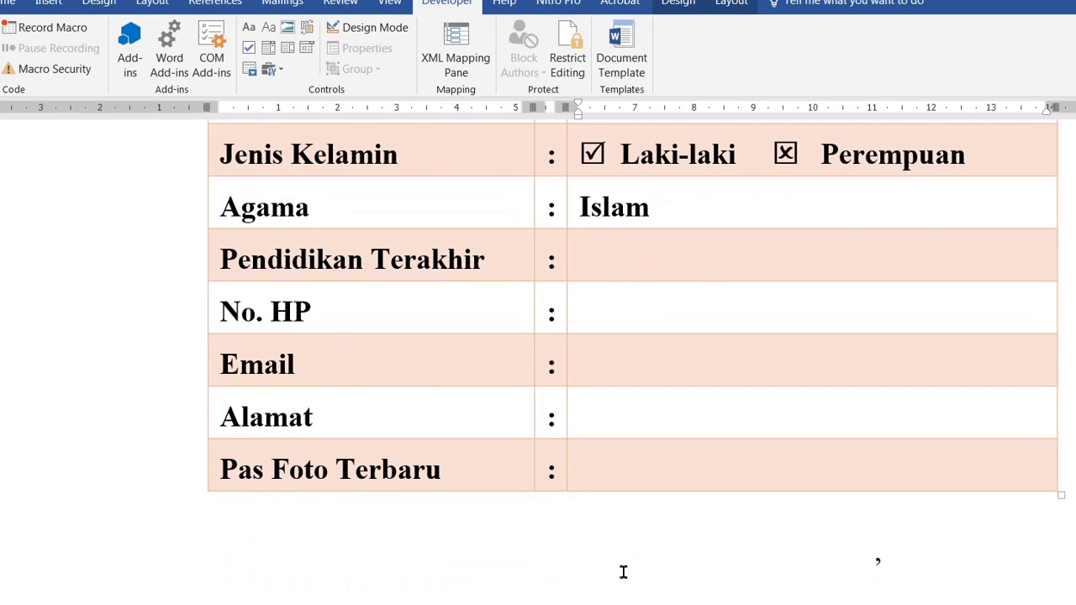
{"action": "left_click", "coordinate": [607, 475]}
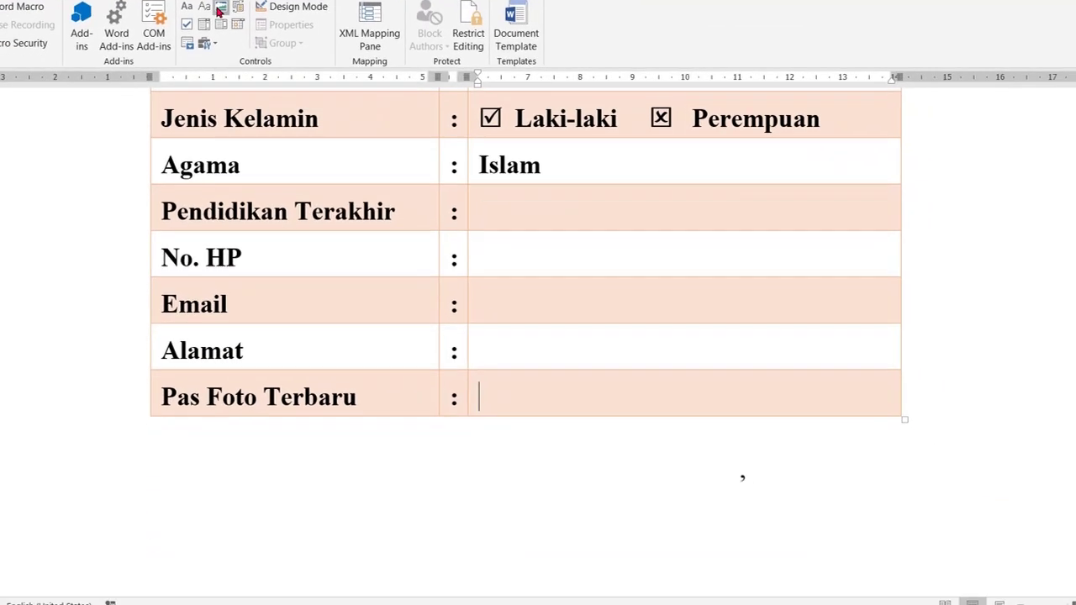
Step: Add a picture content control in the photo cell, titled 'Masukan Foto Terbaru'
{"action": "left_click", "coordinate": [218, 10]}
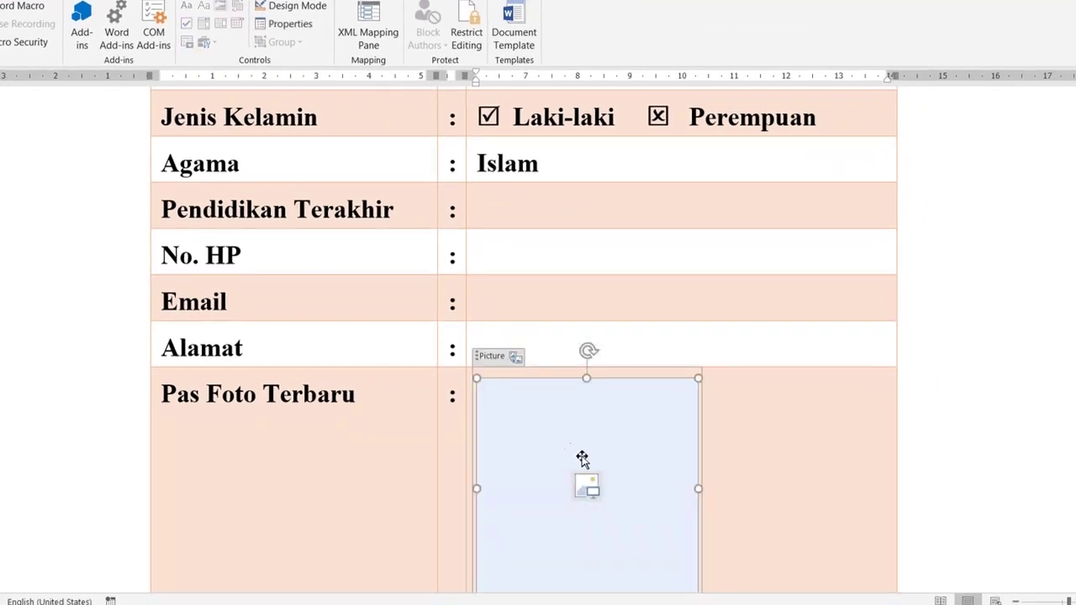
{"action": "scroll", "coordinate": [592, 459], "scroll_direction": "down", "scroll_amount": 2}
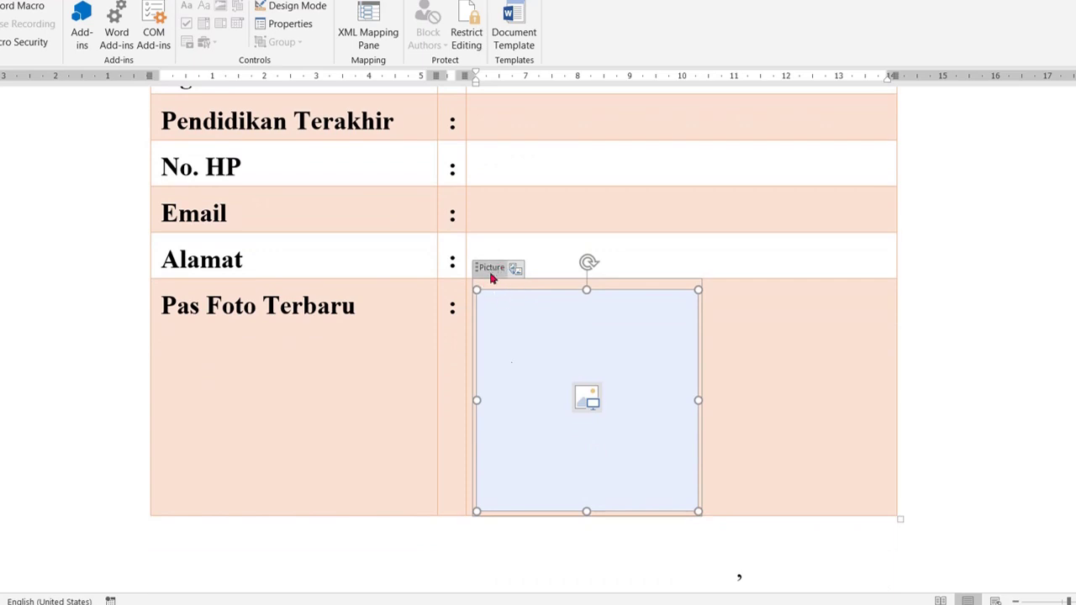
{"action": "left_click", "coordinate": [283, 30]}
{"action": "type", "text": "Masukan"}
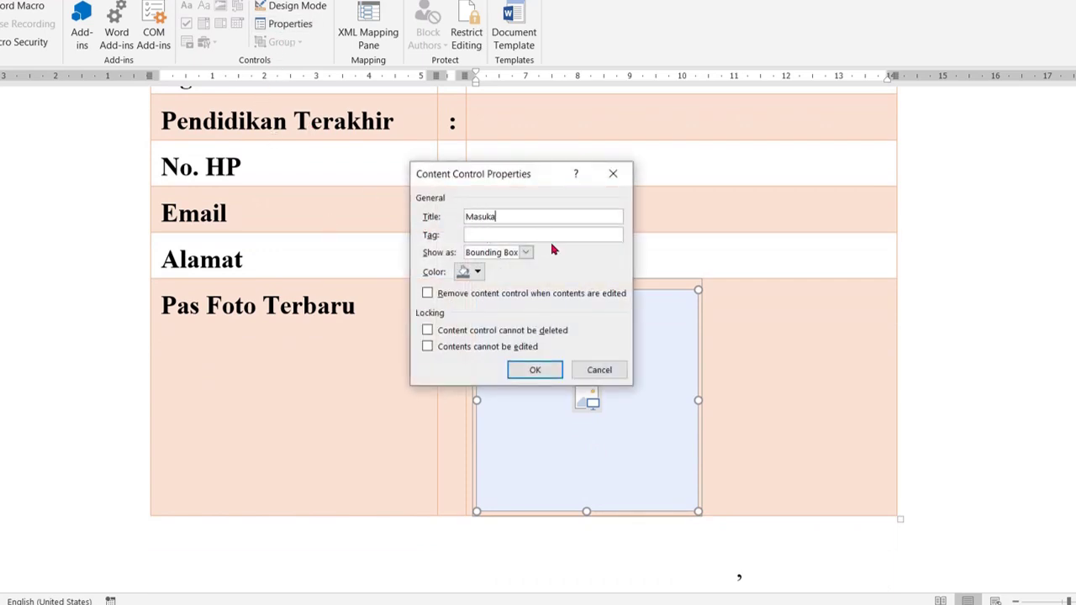
{"action": "type", "text": " FOto TErbaru"}
{"action": "left_click", "coordinate": [508, 216]}
{"action": "key", "text": "BackSpace"}
{"action": "type", "text": "o"}
{"action": "left_click", "coordinate": [533, 370]}
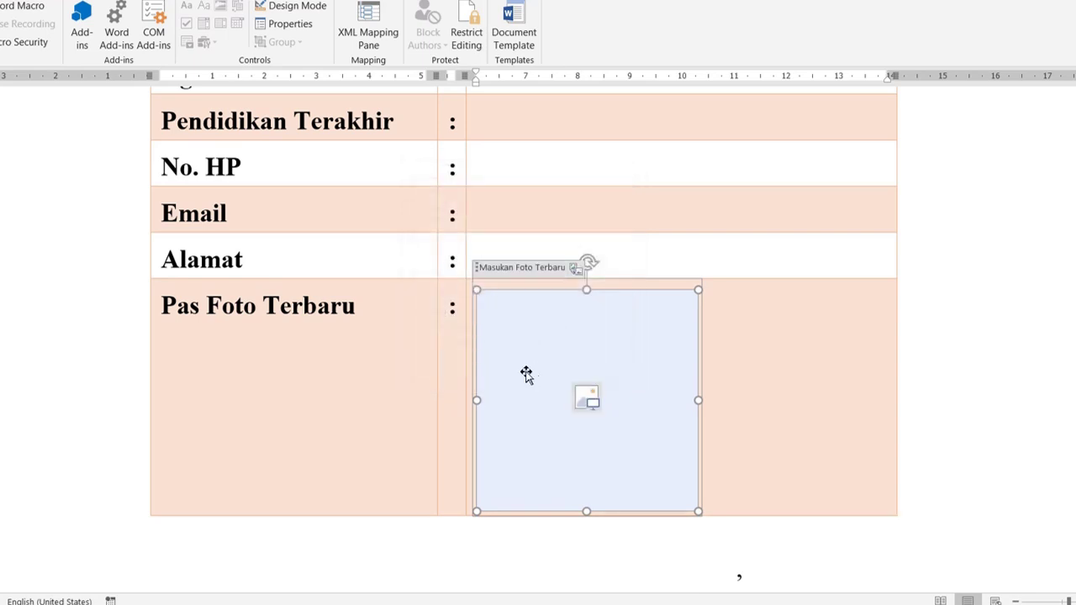
{"action": "left_click", "coordinate": [790, 443]}
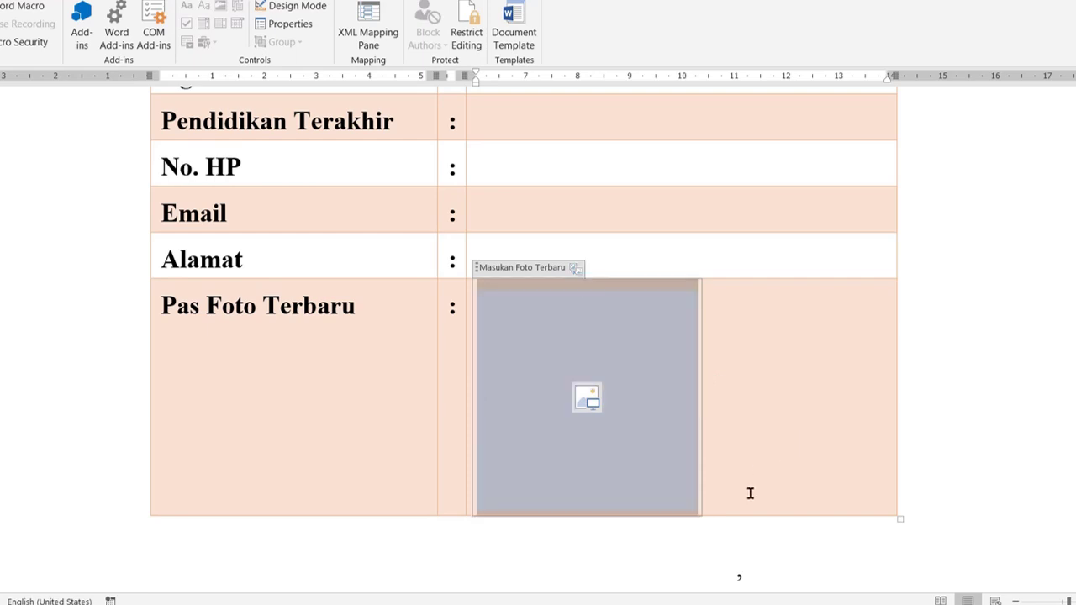
{"action": "left_click", "coordinate": [693, 547]}
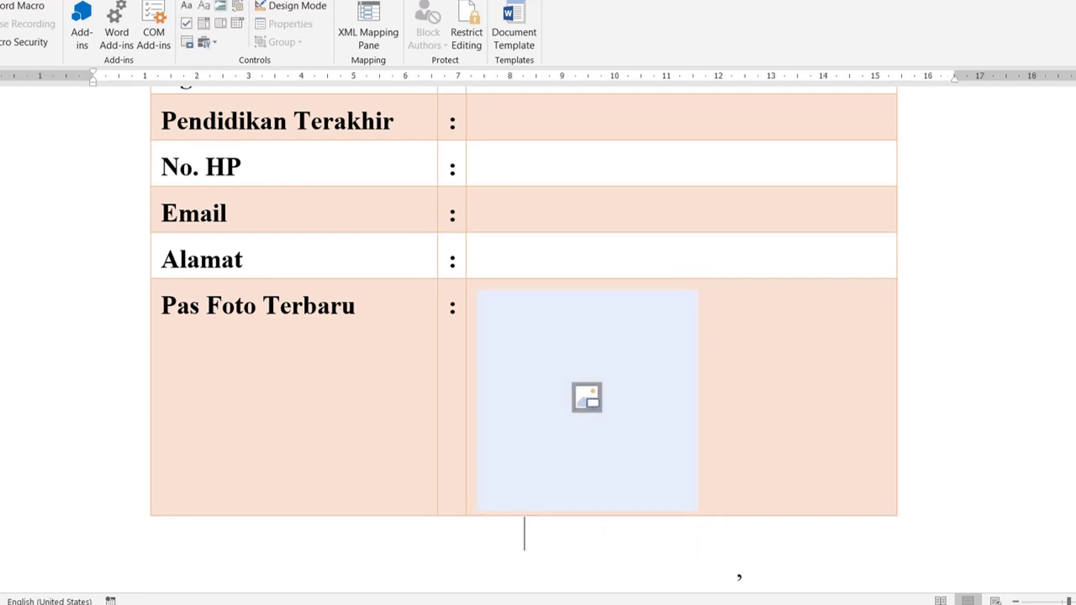
{"action": "left_click", "coordinate": [530, 363]}
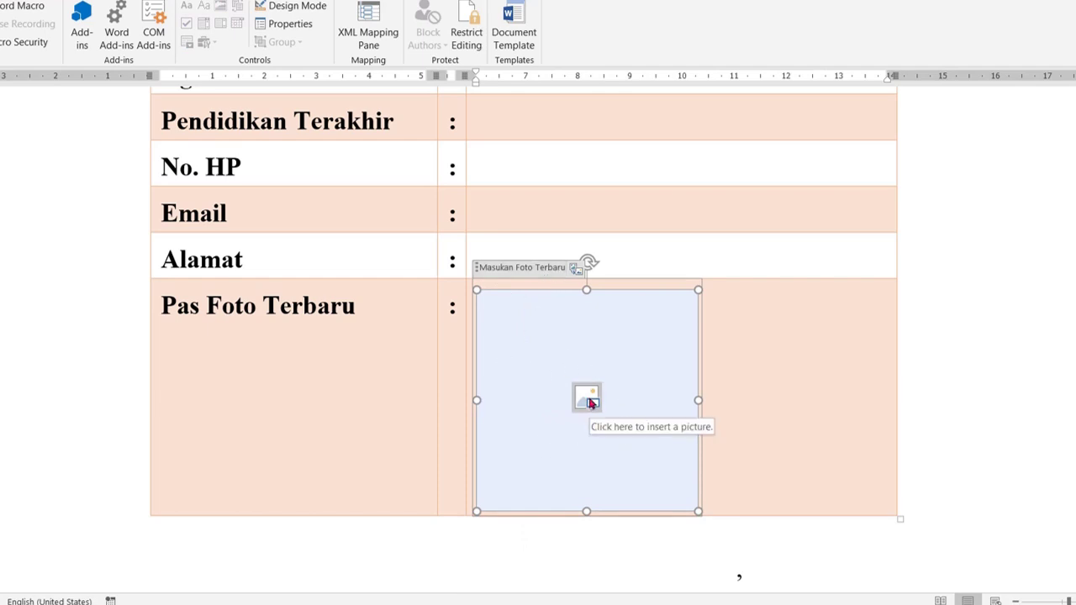
Step: Insert the photo of the man with glasses into the placeholder and crop its top edge
{"action": "left_click", "coordinate": [588, 399]}
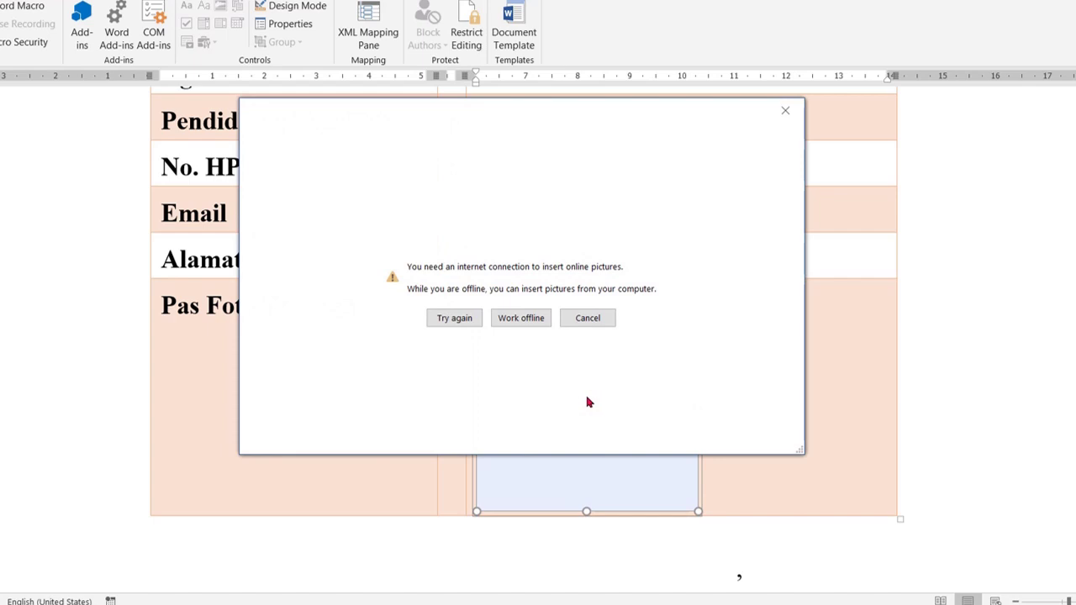
{"action": "left_click", "coordinate": [528, 325]}
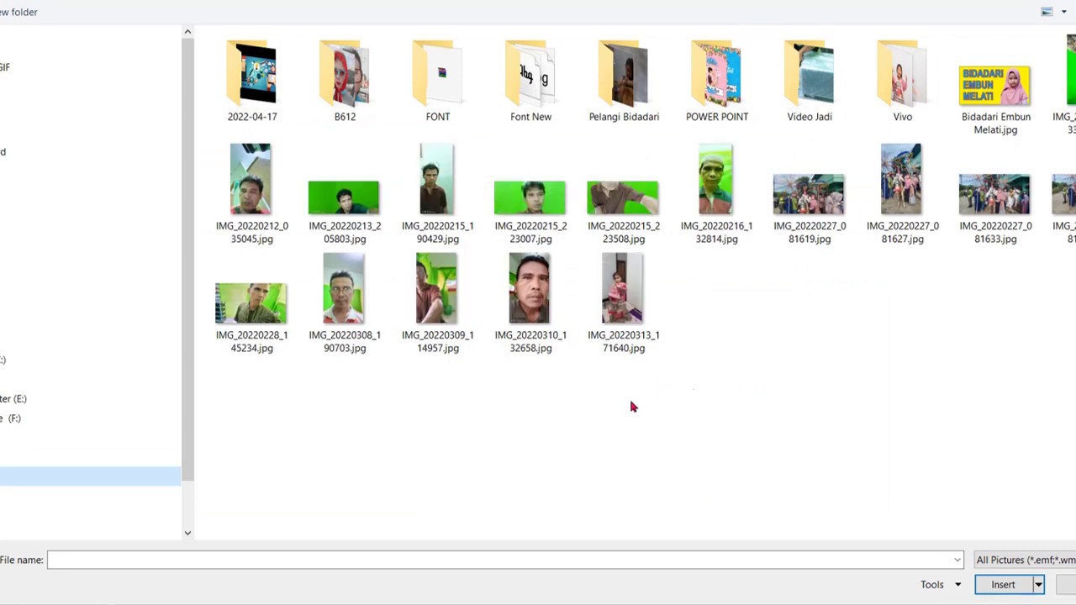
{"action": "double_click", "coordinate": [343, 289]}
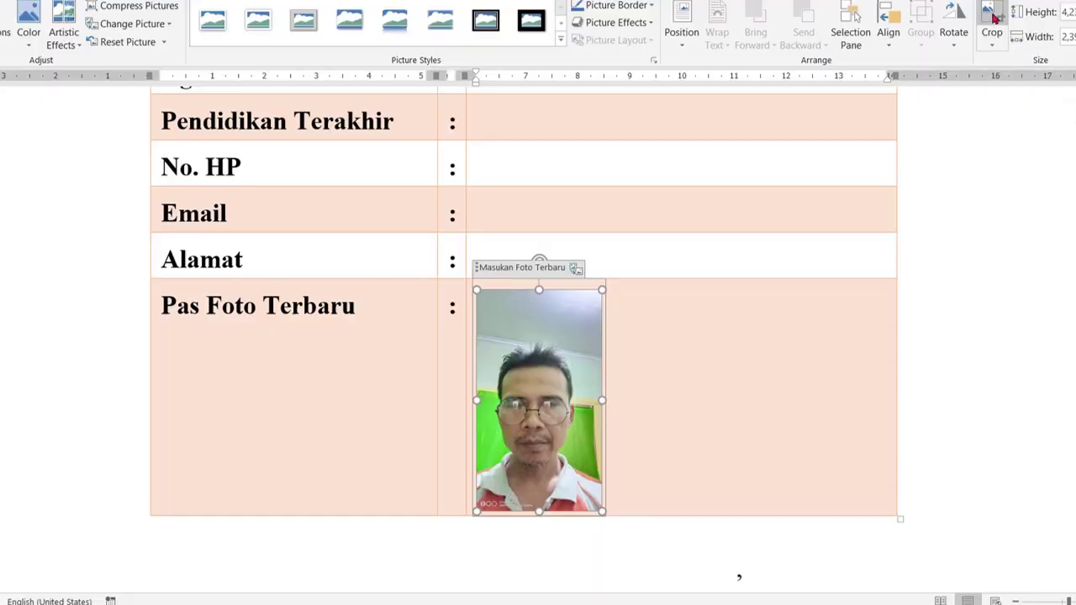
{"action": "left_click", "coordinate": [990, 19]}
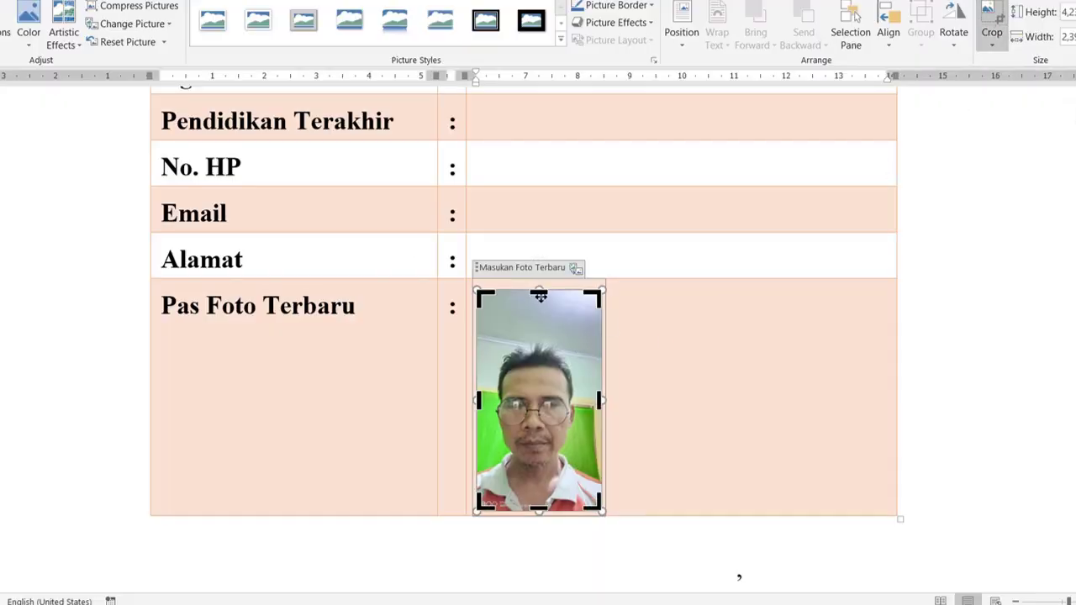
{"action": "left_click_drag", "start_coordinate": [538, 292], "coordinate": [545, 329]}
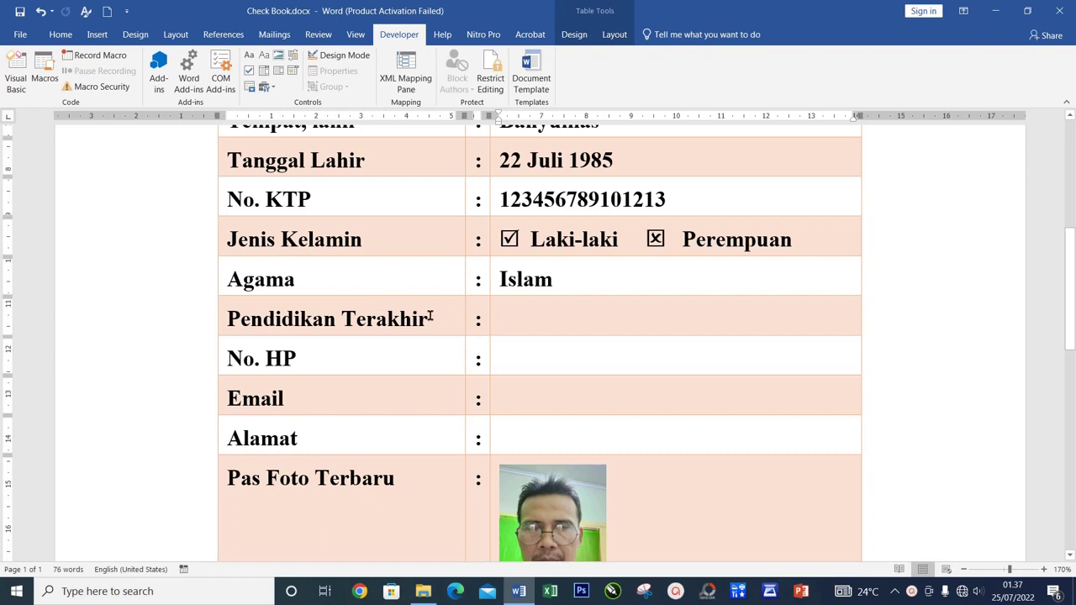
Step: Paste Banyumas from the birthplace field into the Pendidikan Terakhir, No. HP, Email and Alamat cells
{"action": "scroll", "coordinate": [508, 291], "scroll_direction": "up", "scroll_amount": 1}
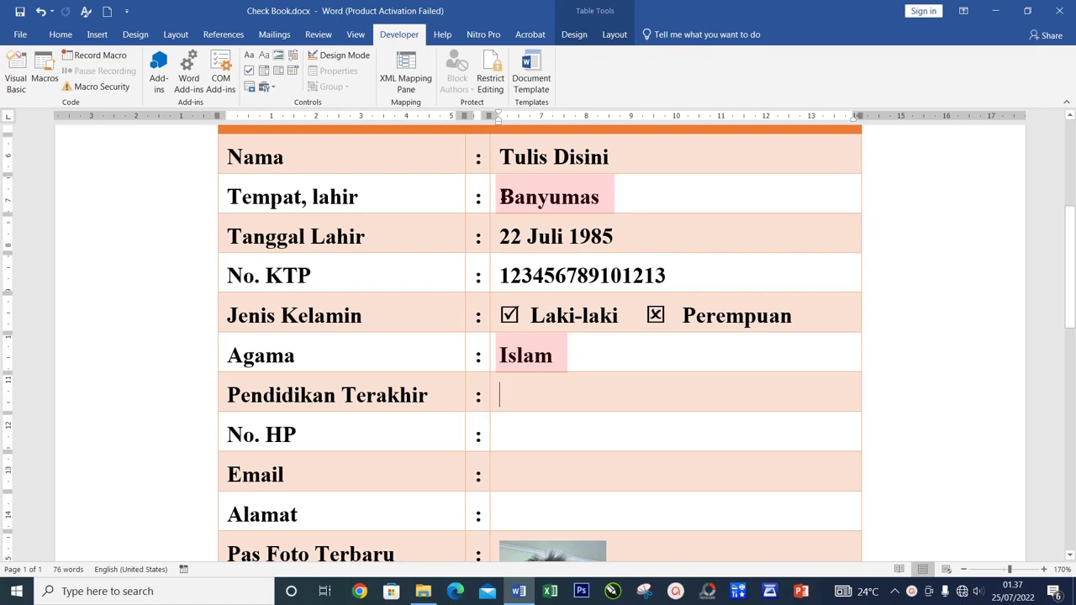
{"action": "left_click", "coordinate": [501, 196]}
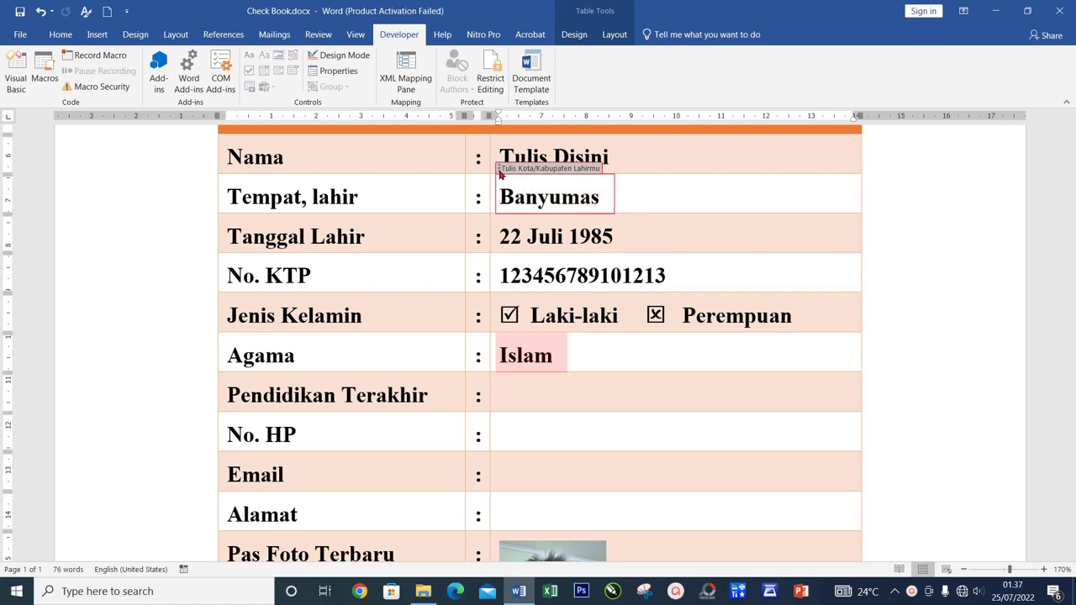
{"action": "left_click", "coordinate": [502, 169]}
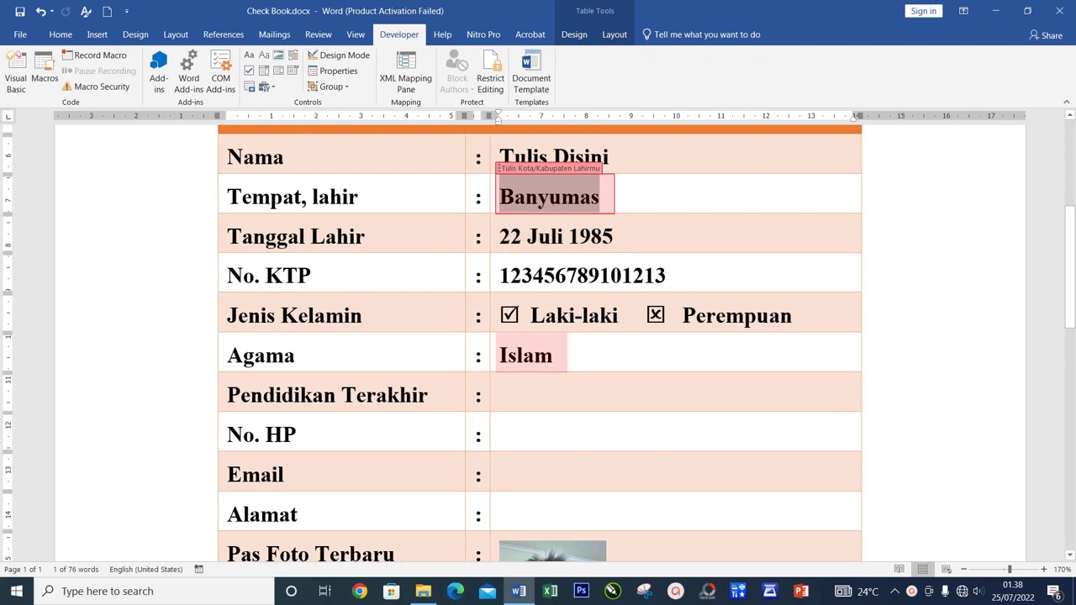
{"action": "left_click", "coordinate": [522, 393]}
{"action": "type", "text": "Banyumas"}
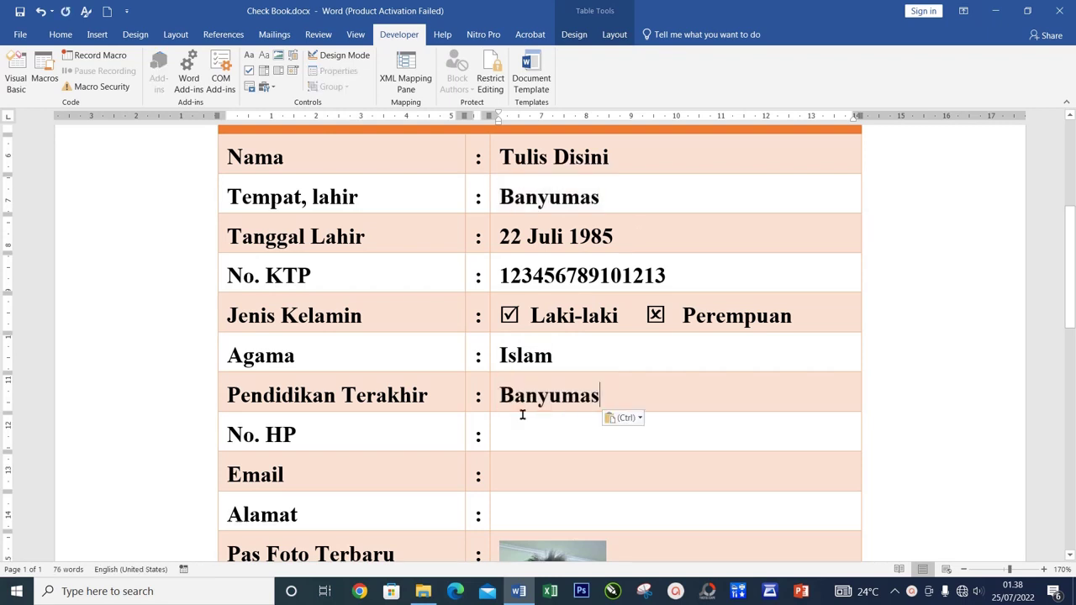
{"action": "left_click", "coordinate": [518, 430]}
{"action": "type", "text": "Banyumas"}
{"action": "left_click", "coordinate": [511, 469]}
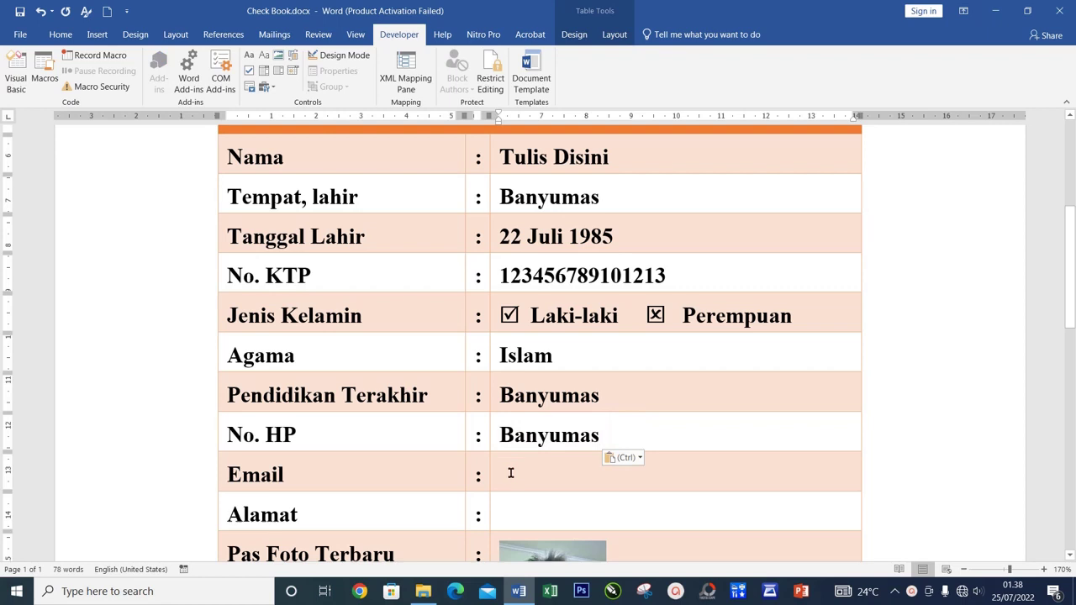
{"action": "type", "text": "Banyumas"}
{"action": "scroll", "coordinate": [512, 471], "scroll_direction": "down", "scroll_amount": 1}
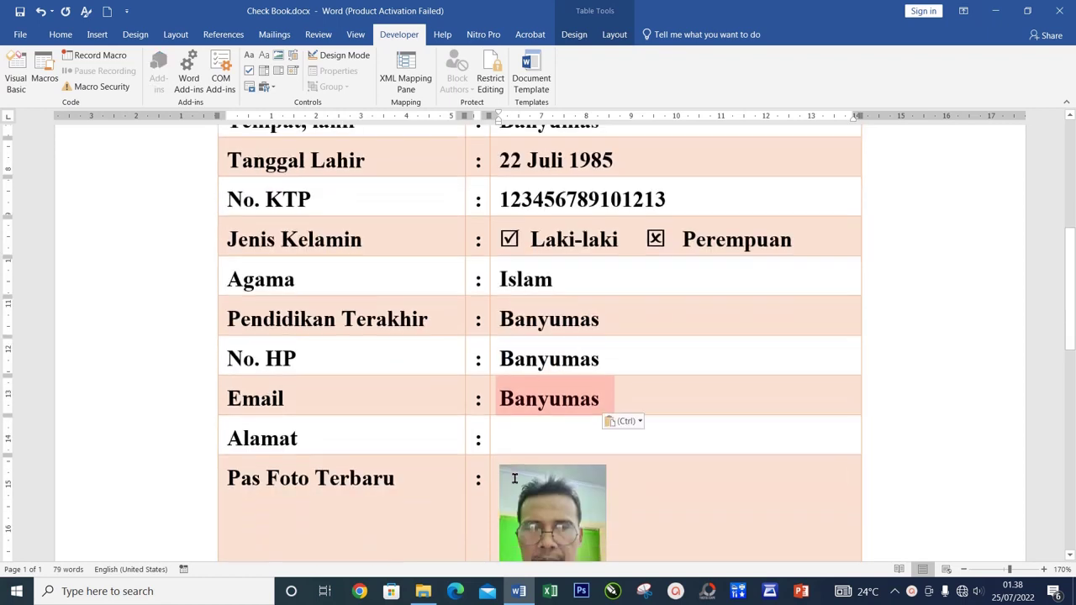
{"action": "left_click", "coordinate": [518, 437]}
{"action": "type", "text": "Banyumas"}
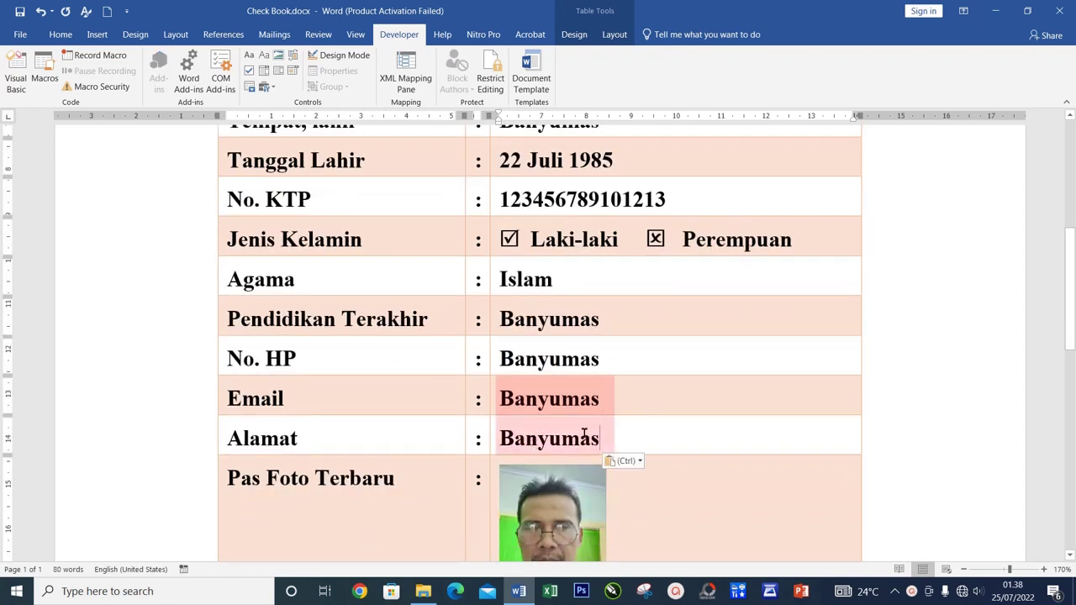
Step: Check the filled Alamat and Jenis Kelamin fields, then select the Kota/Kab placeholder
{"action": "scroll", "coordinate": [603, 428], "scroll_direction": "down", "scroll_amount": 3}
{"action": "left_click", "coordinate": [726, 491]}
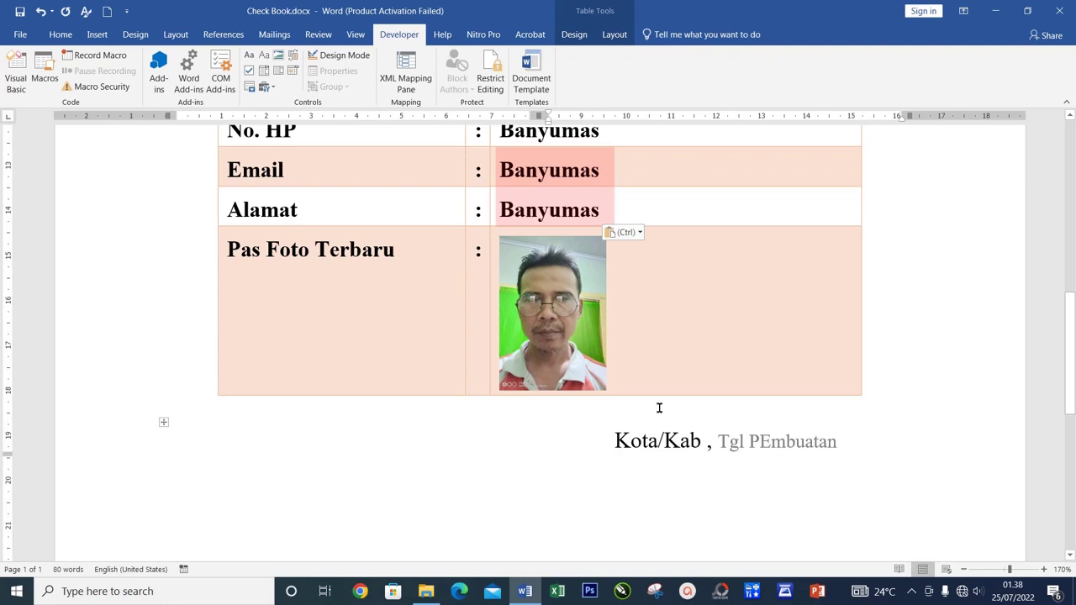
{"action": "left_click", "coordinate": [673, 212]}
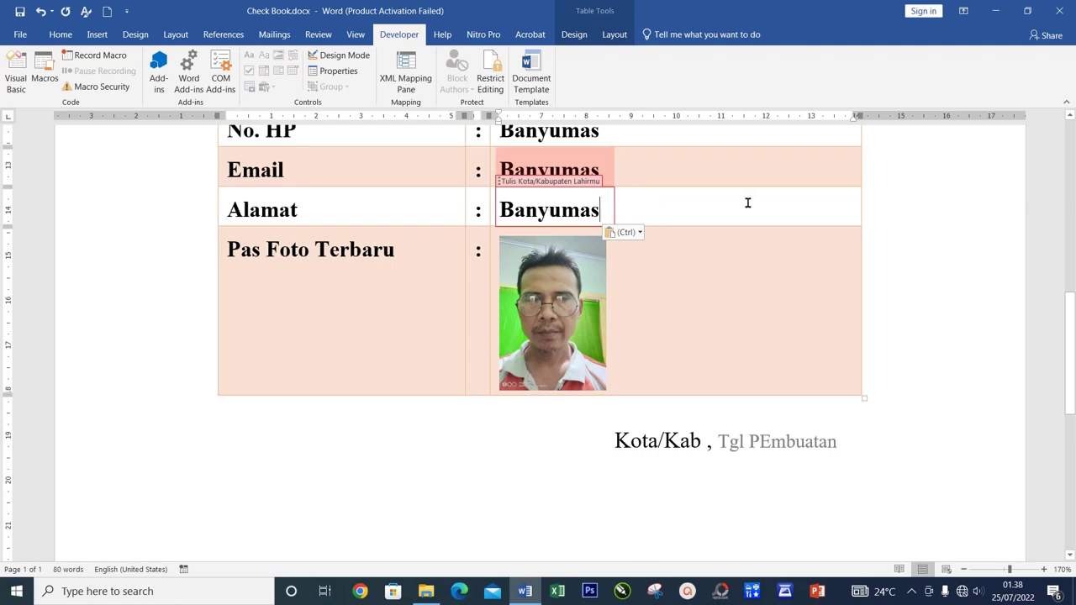
{"action": "scroll", "coordinate": [721, 209], "scroll_direction": "up", "scroll_amount": 3}
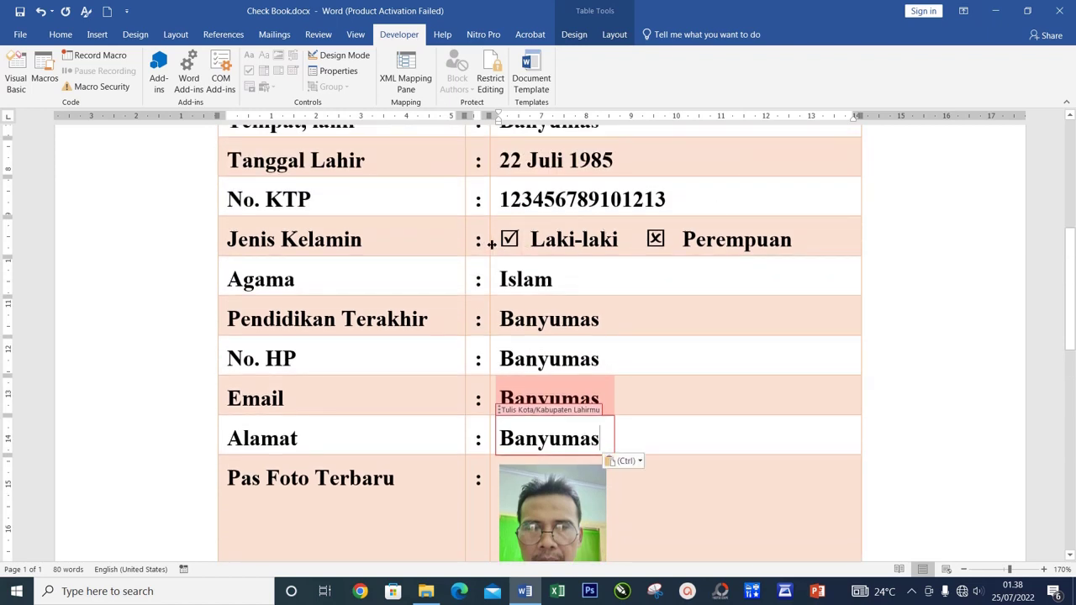
{"action": "left_click", "coordinate": [492, 244]}
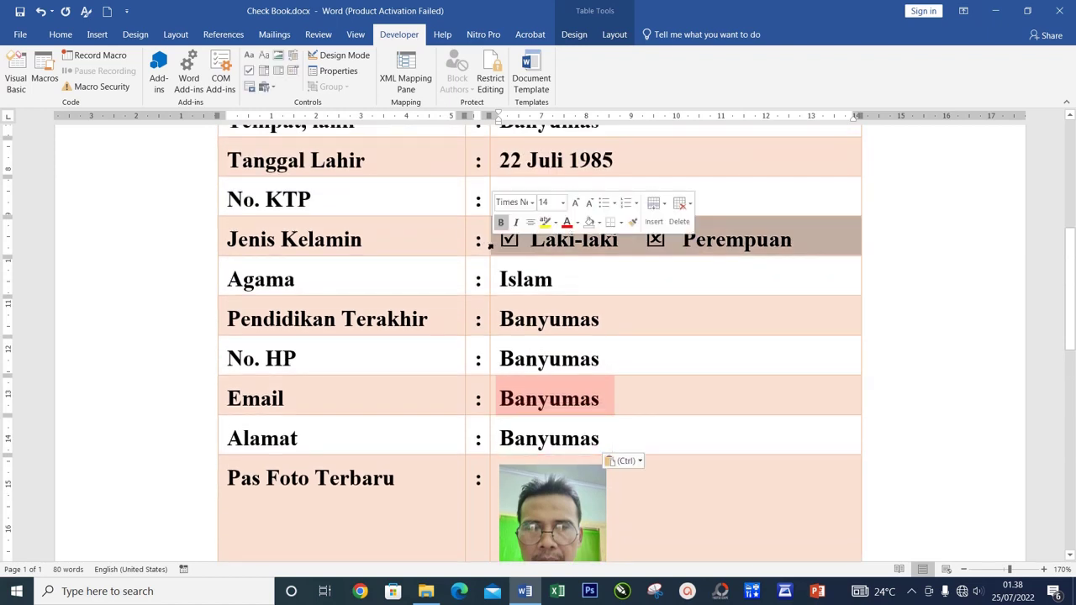
{"action": "left_click", "coordinate": [577, 246]}
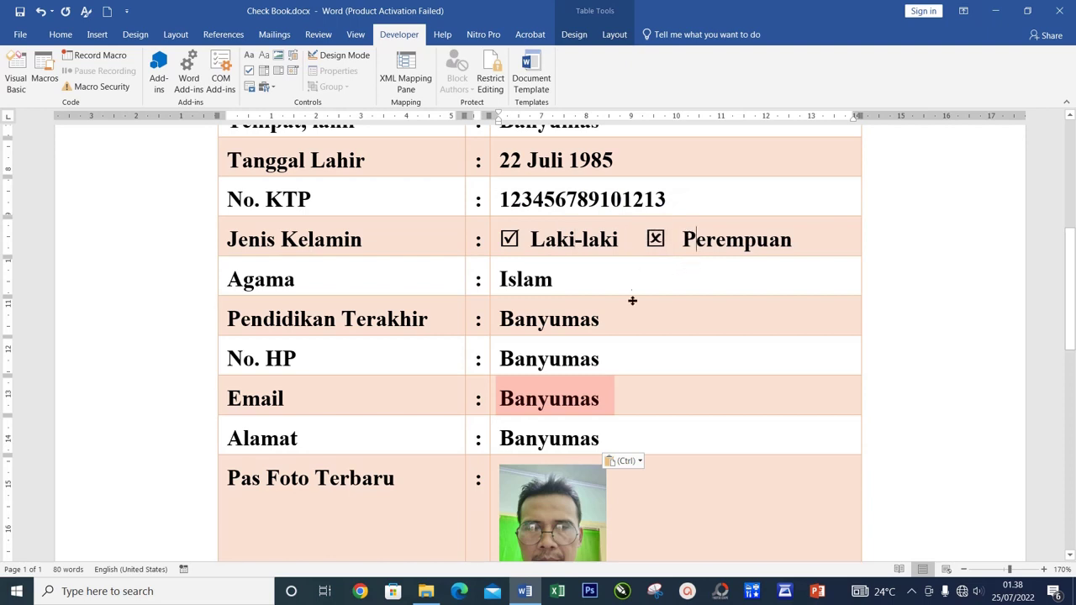
{"action": "scroll", "coordinate": [632, 300], "scroll_direction": "down", "scroll_amount": 3}
{"action": "scroll", "coordinate": [630, 345], "scroll_direction": "down", "scroll_amount": 1}
{"action": "left_click", "coordinate": [643, 370]}
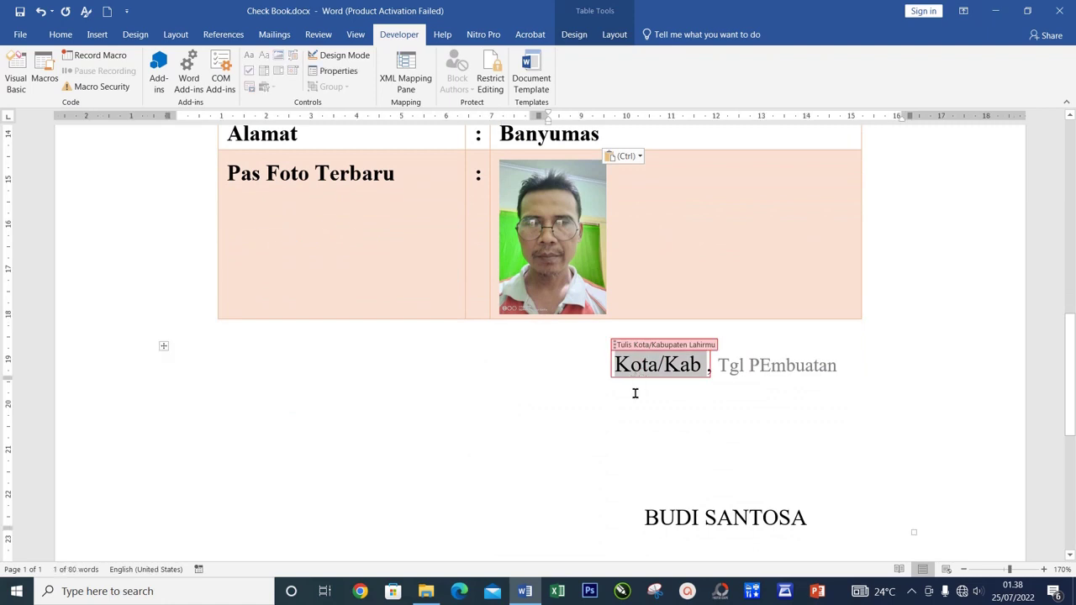
Step: Delete the Kota/Kab and Tgl Pembuatan placeholder fields from the signature block
{"action": "left_click", "coordinate": [635, 392]}
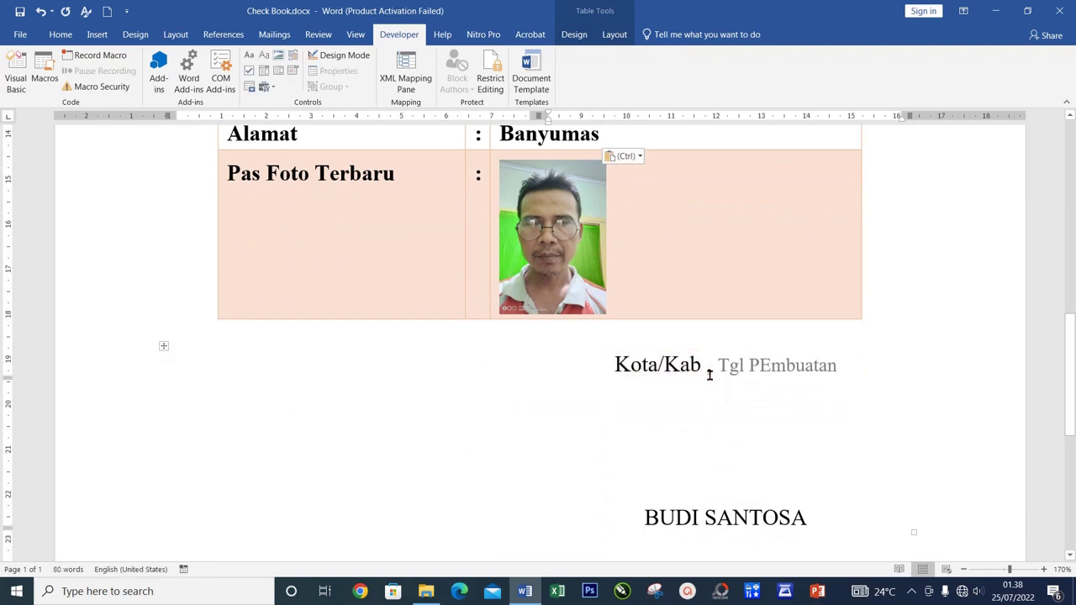
{"action": "left_click", "coordinate": [658, 377]}
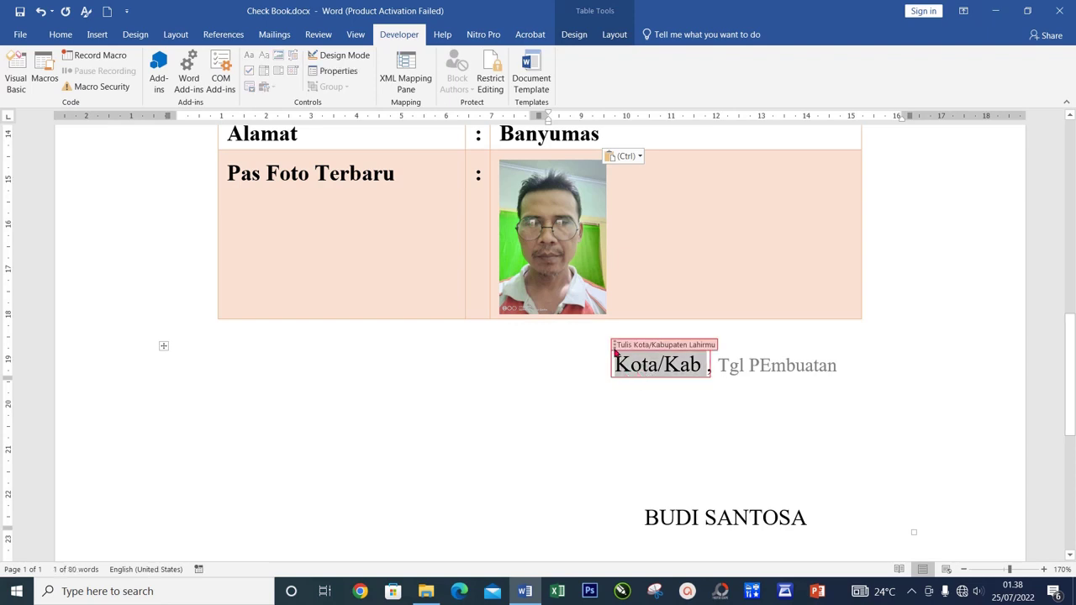
{"action": "left_click", "coordinate": [615, 351]}
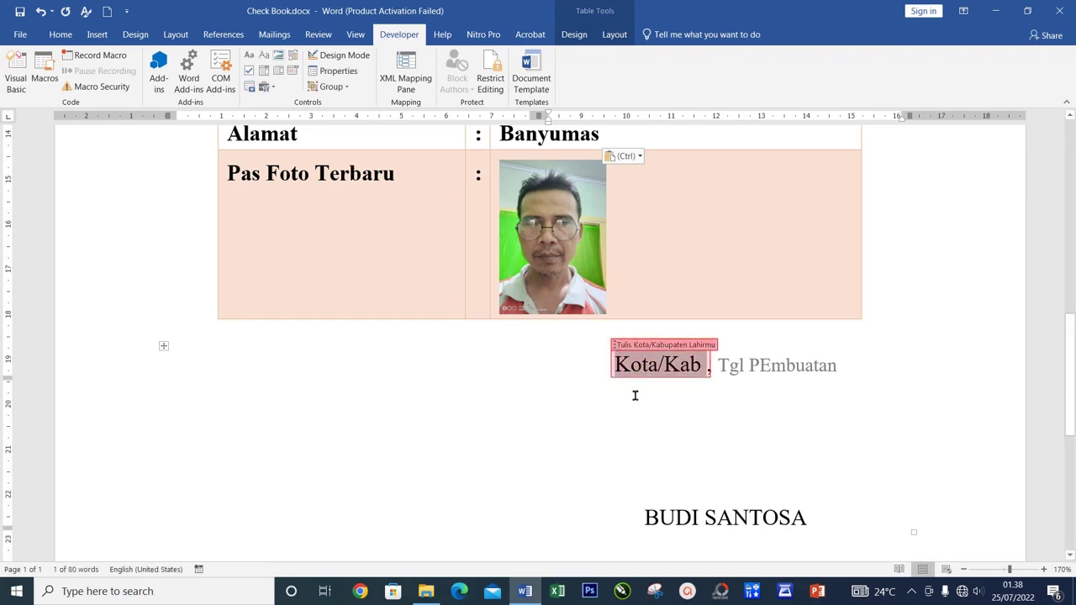
{"action": "key", "text": "Delete"}
{"action": "left_click", "coordinate": [720, 367]}
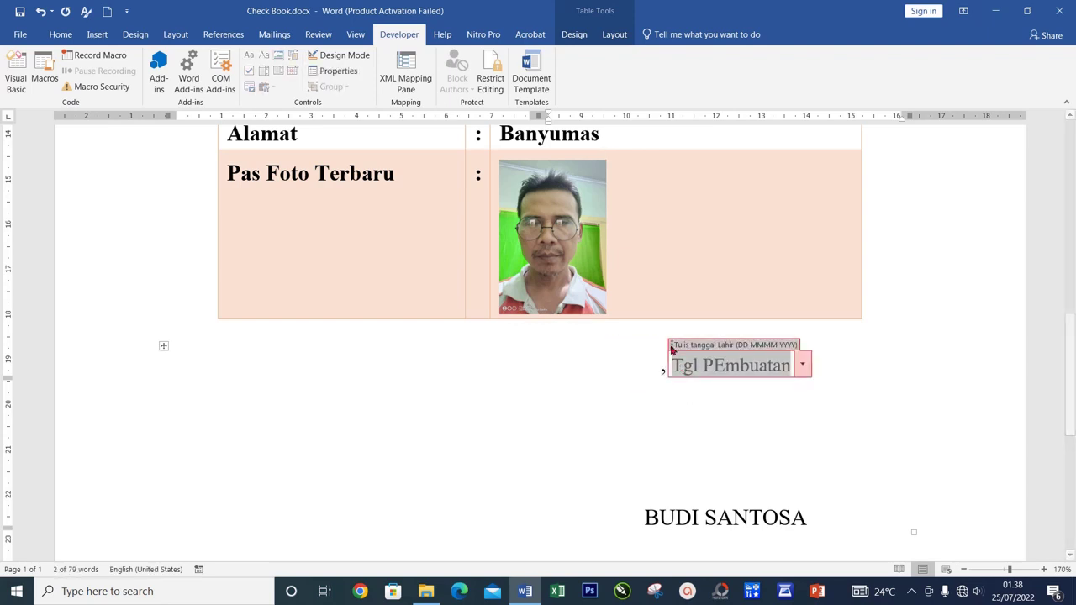
{"action": "left_click", "coordinate": [672, 349]}
{"action": "key", "text": "Delete"}
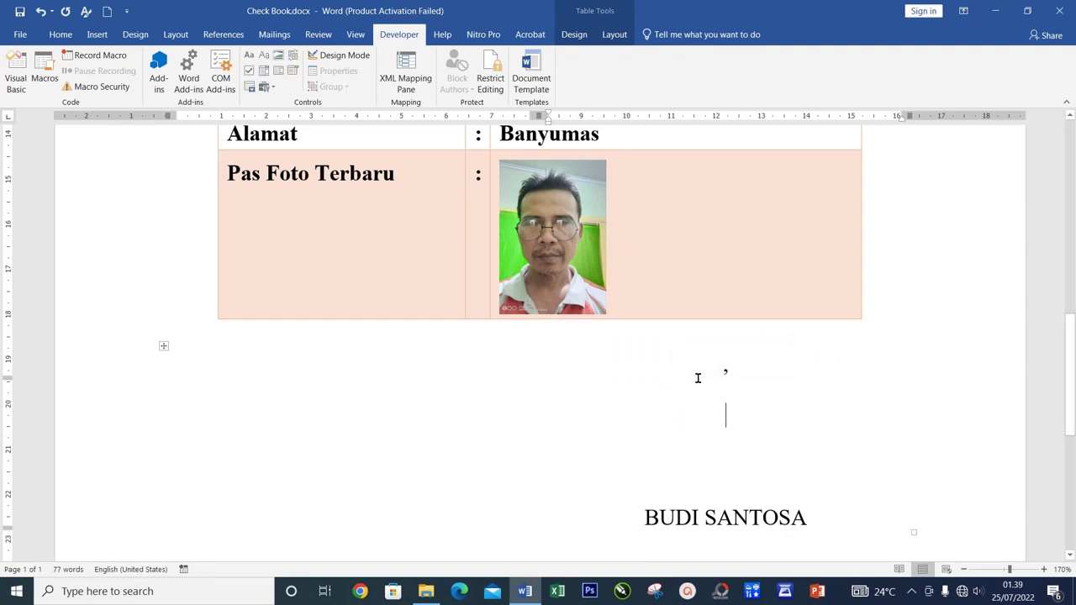
{"action": "left_click", "coordinate": [724, 369]}
{"action": "left_click", "coordinate": [697, 371]}
Step: Paste Banyumas before the comma in the signature block
{"action": "scroll", "coordinate": [723, 428], "scroll_direction": "up", "scroll_amount": 3}
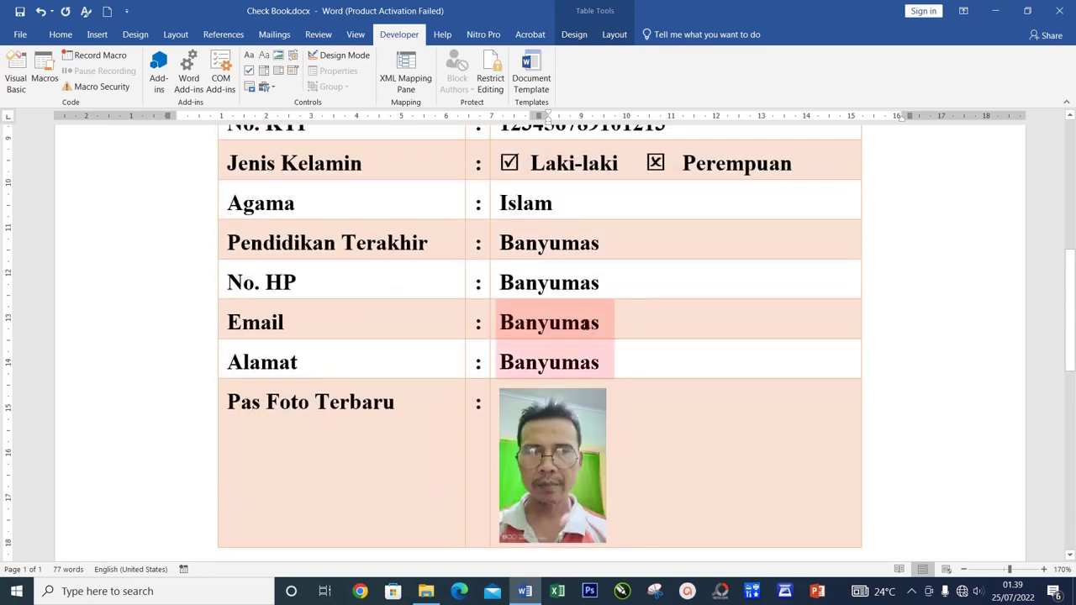
{"action": "scroll", "coordinate": [562, 281], "scroll_direction": "up", "scroll_amount": 2}
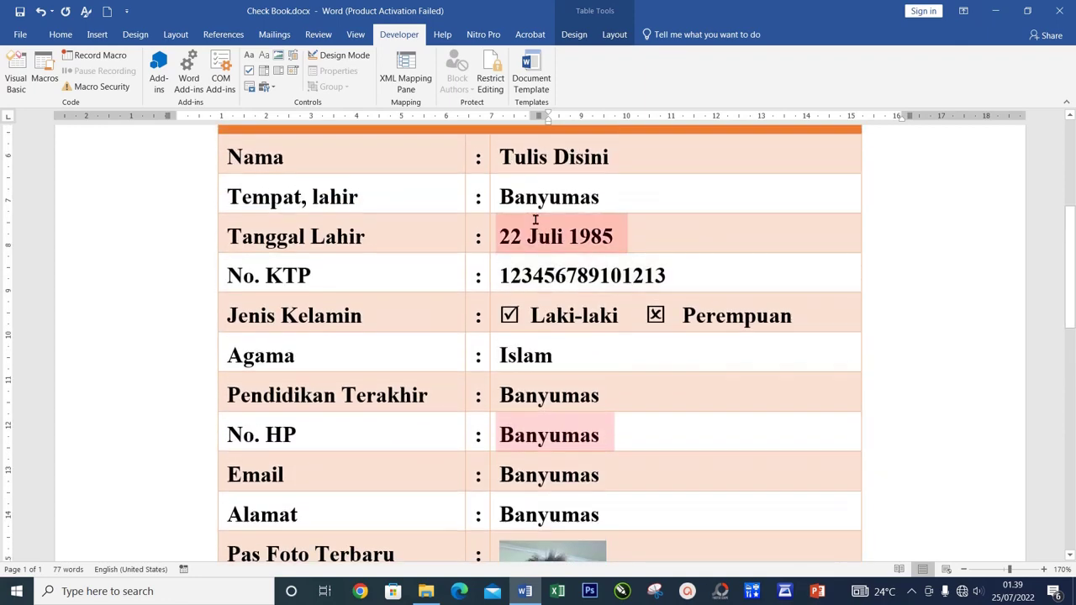
{"action": "scroll", "coordinate": [606, 386], "scroll_direction": "down", "scroll_amount": 2}
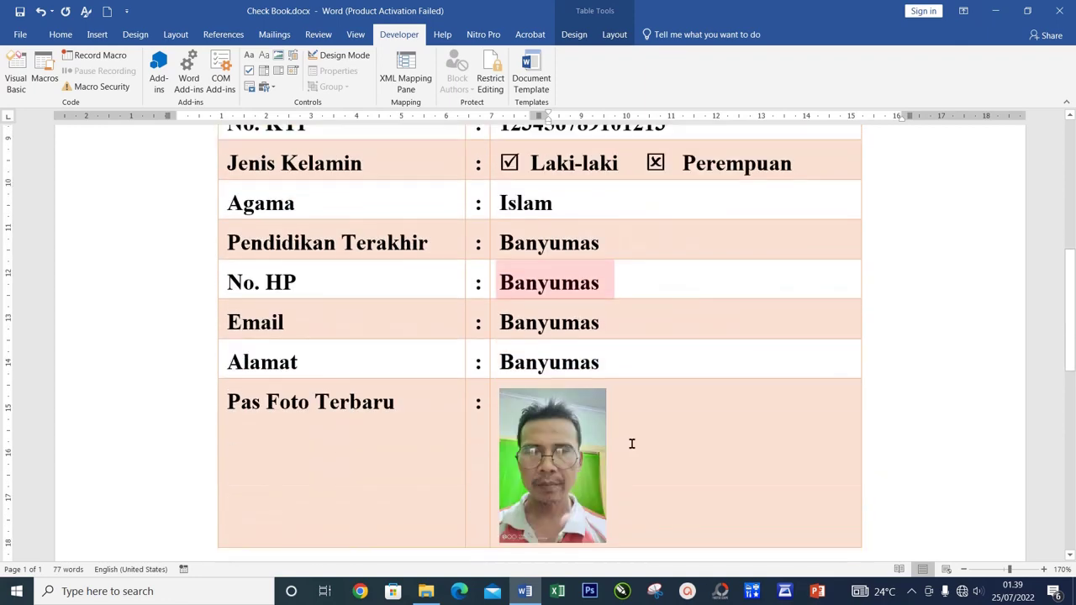
{"action": "scroll", "coordinate": [673, 444], "scroll_direction": "down", "scroll_amount": 2}
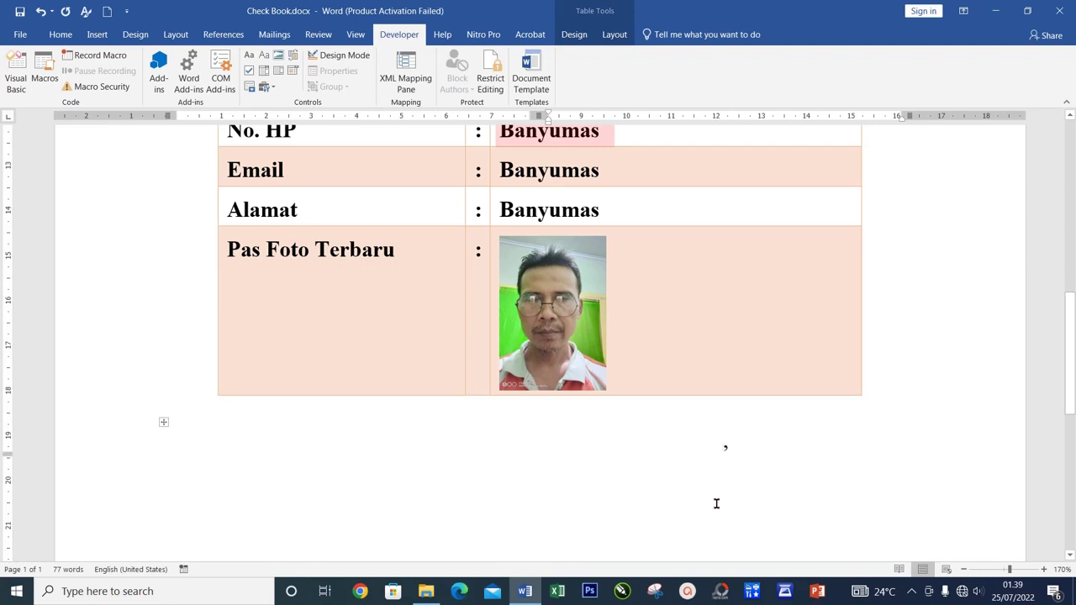
{"action": "type", "text": "Banyumas"}
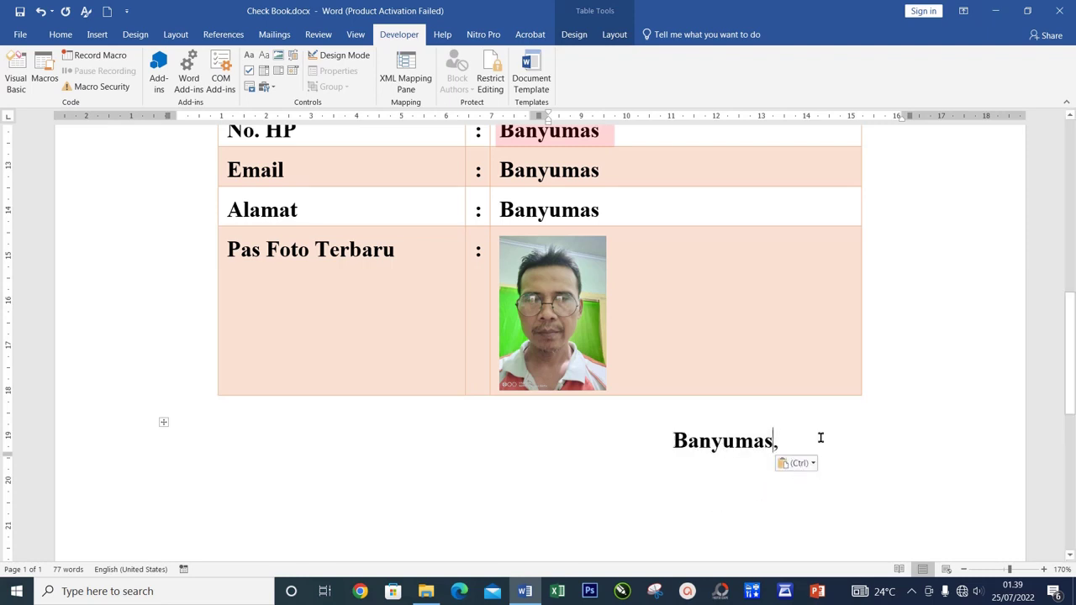
{"action": "key", "text": "End"}
{"action": "scroll", "coordinate": [653, 341], "scroll_direction": "up", "scroll_amount": 3}
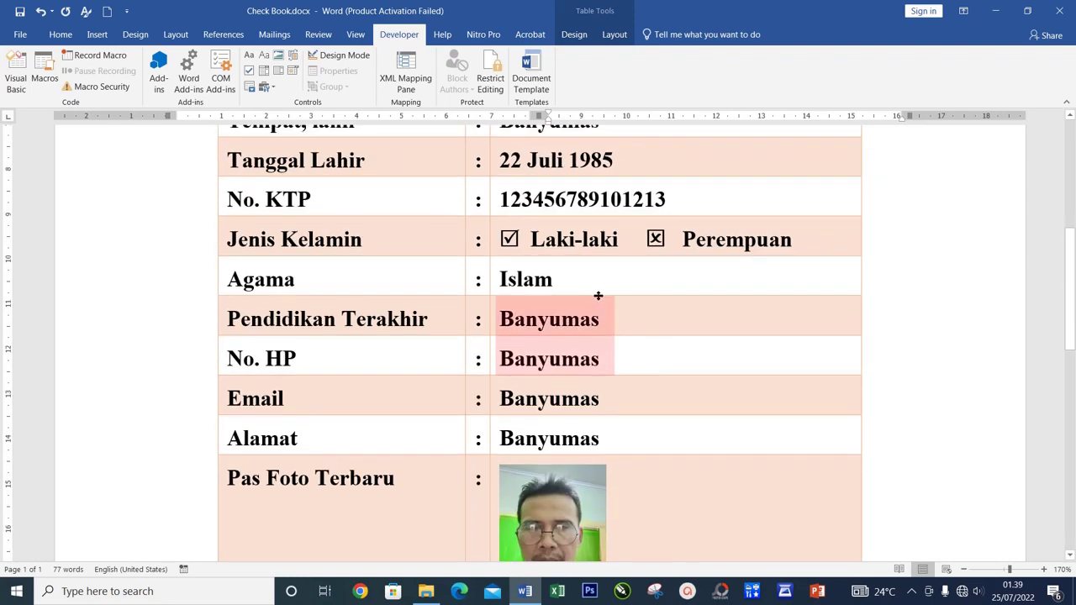
{"action": "scroll", "coordinate": [588, 288], "scroll_direction": "up", "scroll_amount": 1}
{"action": "left_click", "coordinate": [487, 227]}
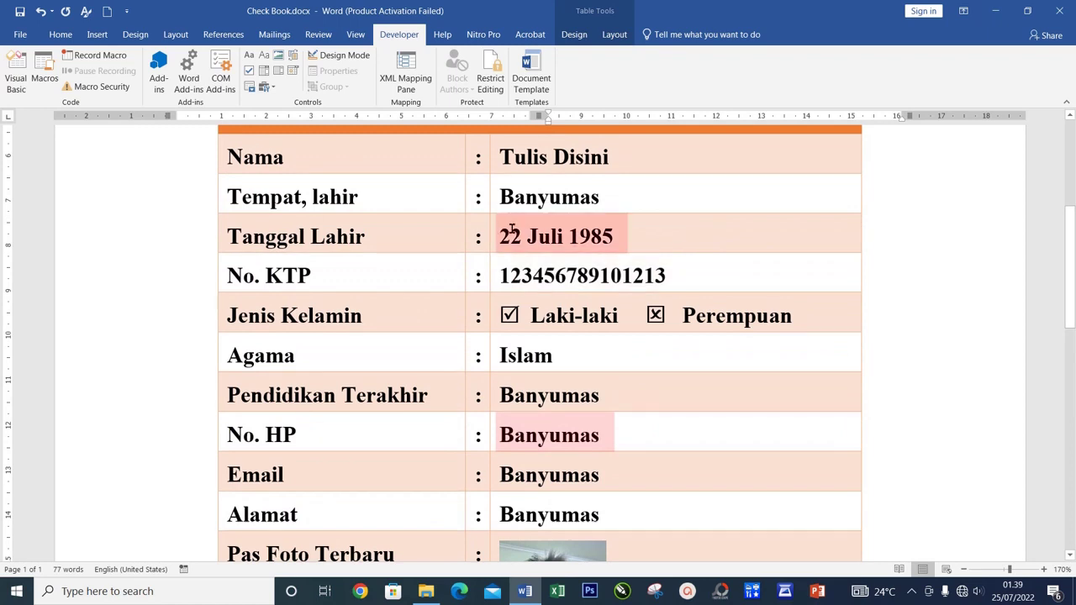
{"action": "key", "text": "ctrl+c"}
{"action": "scroll", "coordinate": [659, 385], "scroll_direction": "down", "scroll_amount": 3}
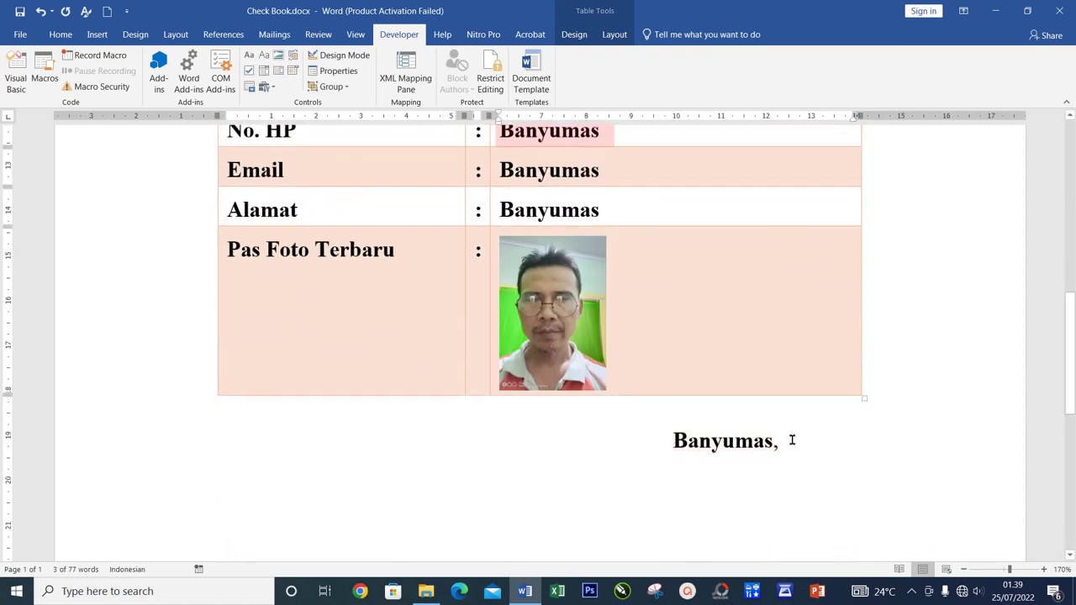
{"action": "left_click", "coordinate": [798, 437]}
{"action": "key", "text": "ctrl+v"}
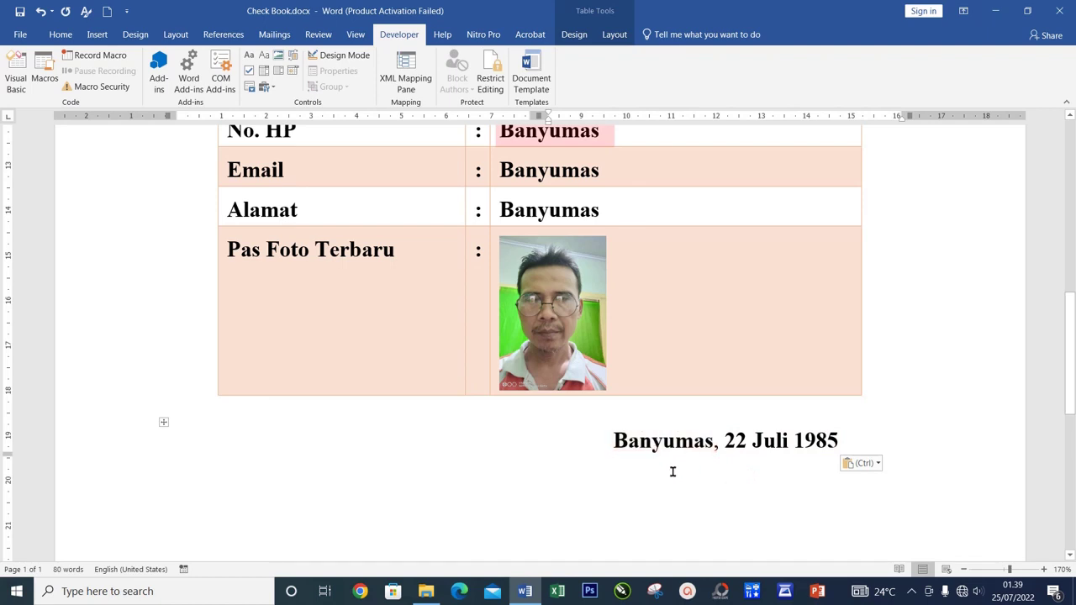
Step: Verify the signer's name field is titled 'Tuliskan dengan huruf KAPITAL'
{"action": "scroll", "coordinate": [672, 472], "scroll_direction": "down", "scroll_amount": 5}
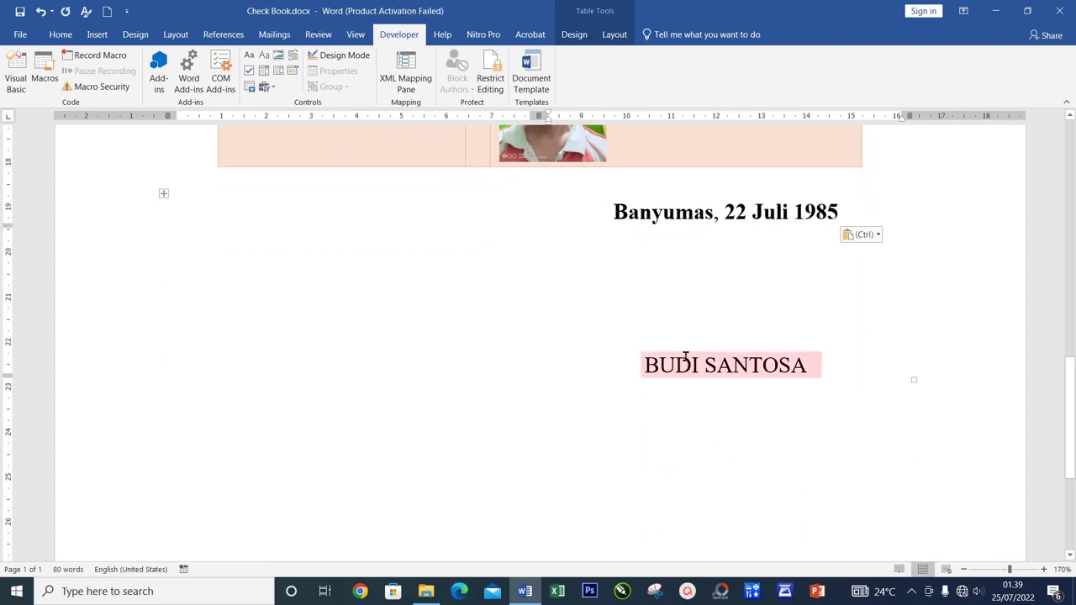
{"action": "left_click", "coordinate": [688, 366]}
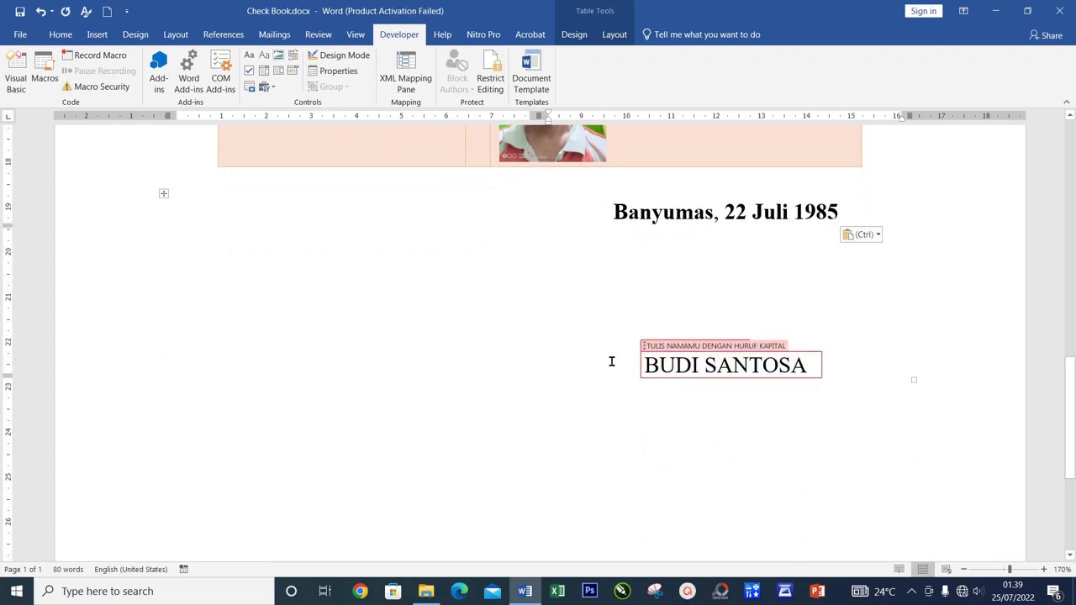
{"action": "scroll", "coordinate": [610, 361], "scroll_direction": "up", "scroll_amount": 5}
{"action": "scroll", "coordinate": [523, 344], "scroll_direction": "up", "scroll_amount": 5}
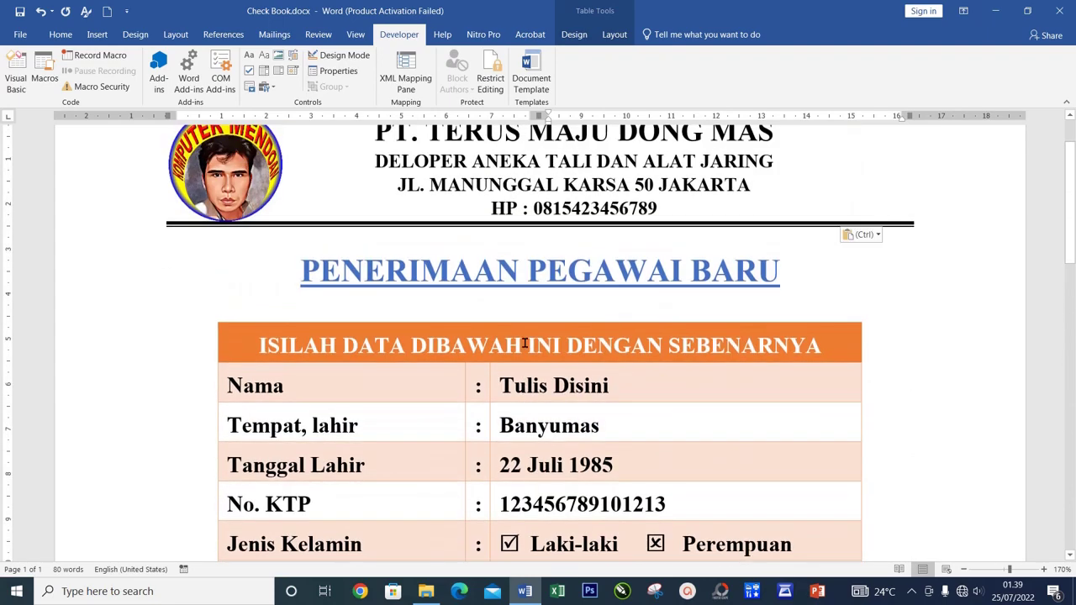
{"action": "left_click", "coordinate": [514, 385]}
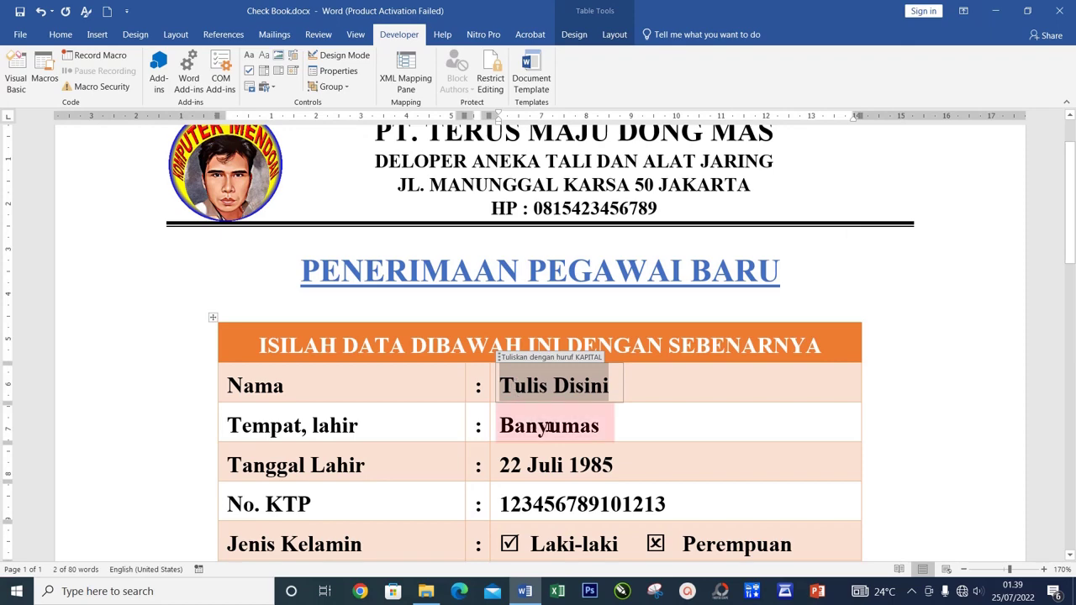
{"action": "scroll", "coordinate": [549, 427], "scroll_direction": "down", "scroll_amount": 3}
{"action": "scroll", "coordinate": [548, 432], "scroll_direction": "down", "scroll_amount": 3}
{"action": "scroll", "coordinate": [560, 432], "scroll_direction": "down", "scroll_amount": 4}
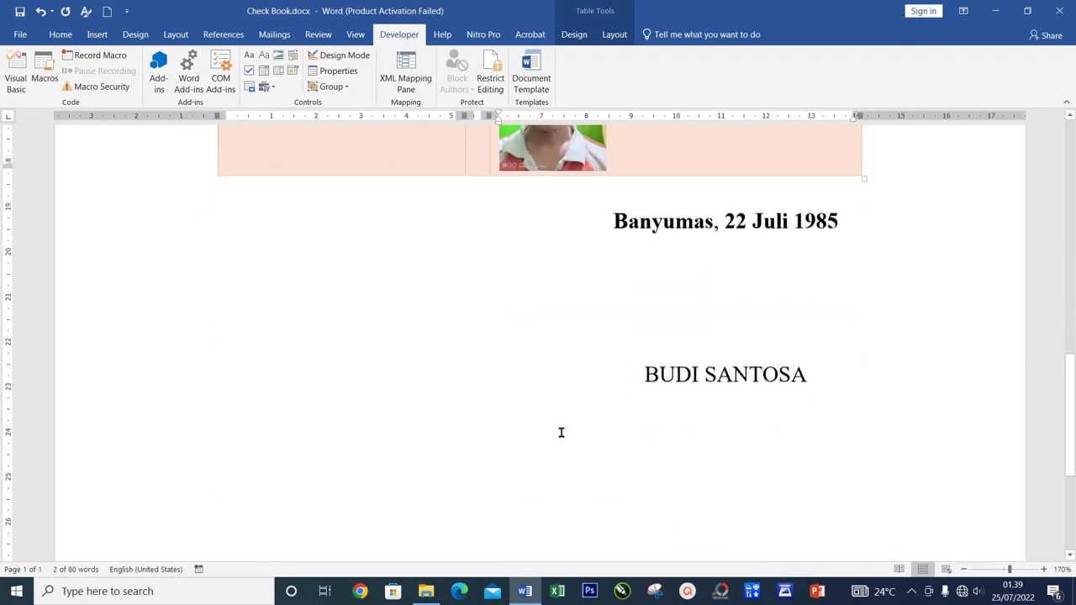
{"action": "left_click", "coordinate": [712, 429]}
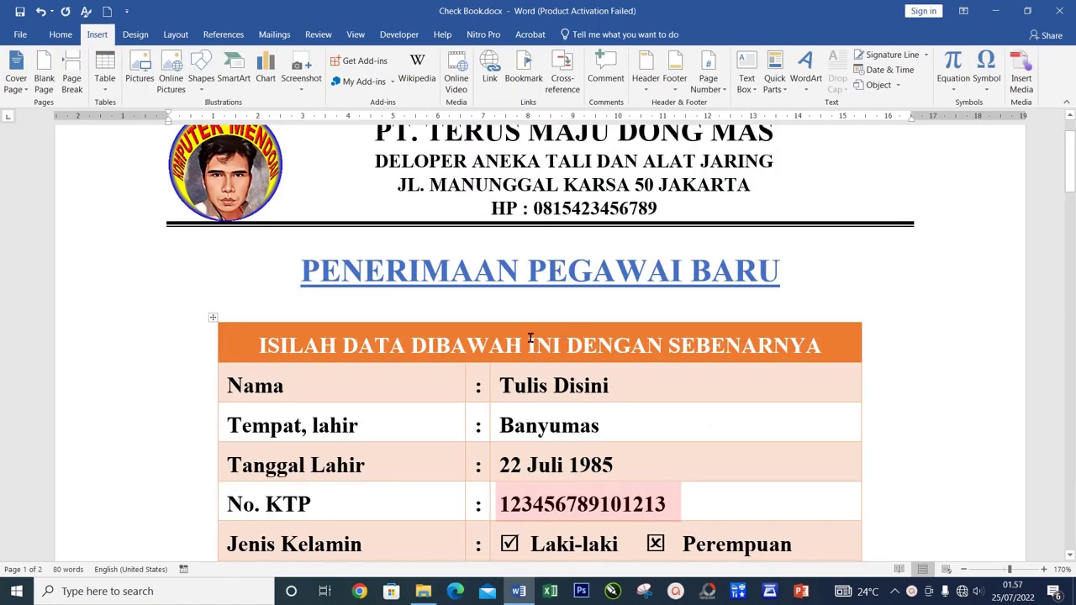
Step: Copy the logo, letterhead and PENERIMAAN PEGAWAI BARU title onto a new second page
{"action": "scroll", "coordinate": [531, 339], "scroll_direction": "down", "scroll_amount": 3}
{"action": "scroll", "coordinate": [532, 336], "scroll_direction": "up", "scroll_amount": 3}
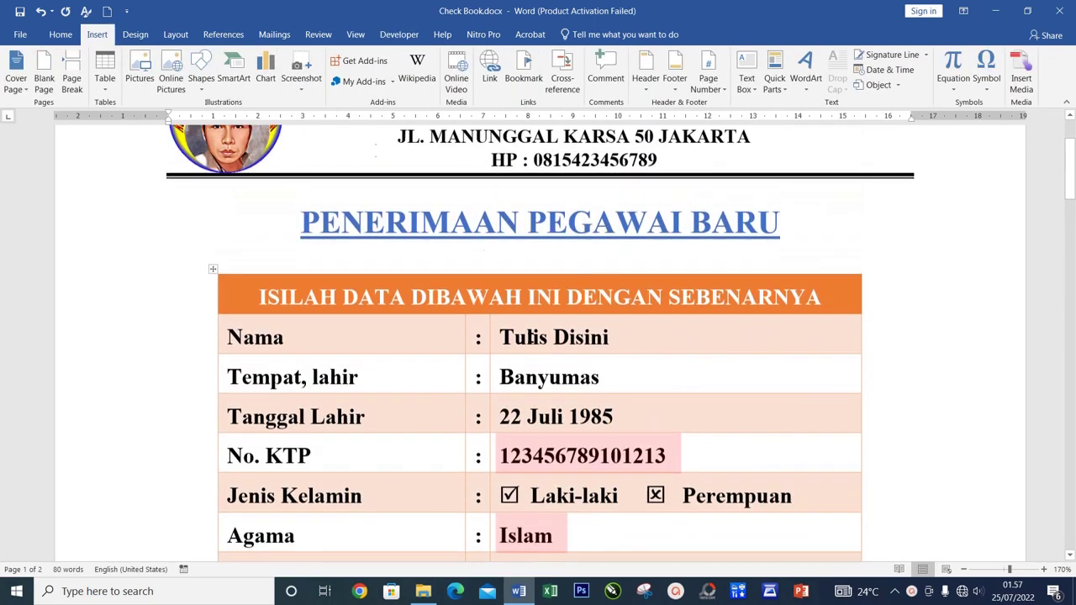
{"action": "scroll", "coordinate": [532, 337], "scroll_direction": "up", "scroll_amount": 1}
{"action": "scroll", "coordinate": [516, 332], "scroll_direction": "up", "scroll_amount": 2}
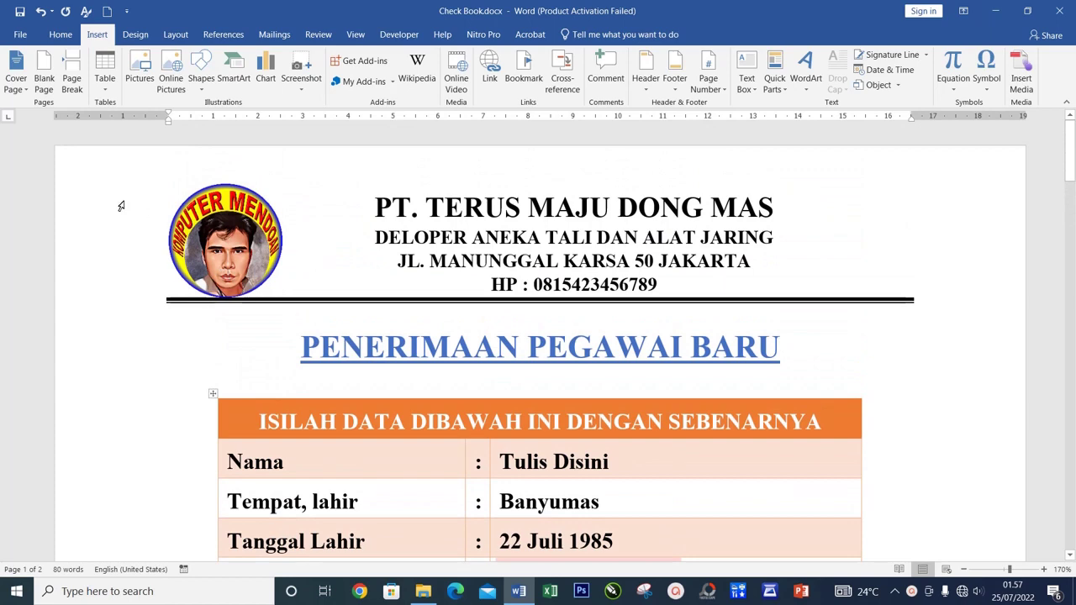
{"action": "left_click_drag", "start_coordinate": [90, 200], "coordinate": [90, 353]}
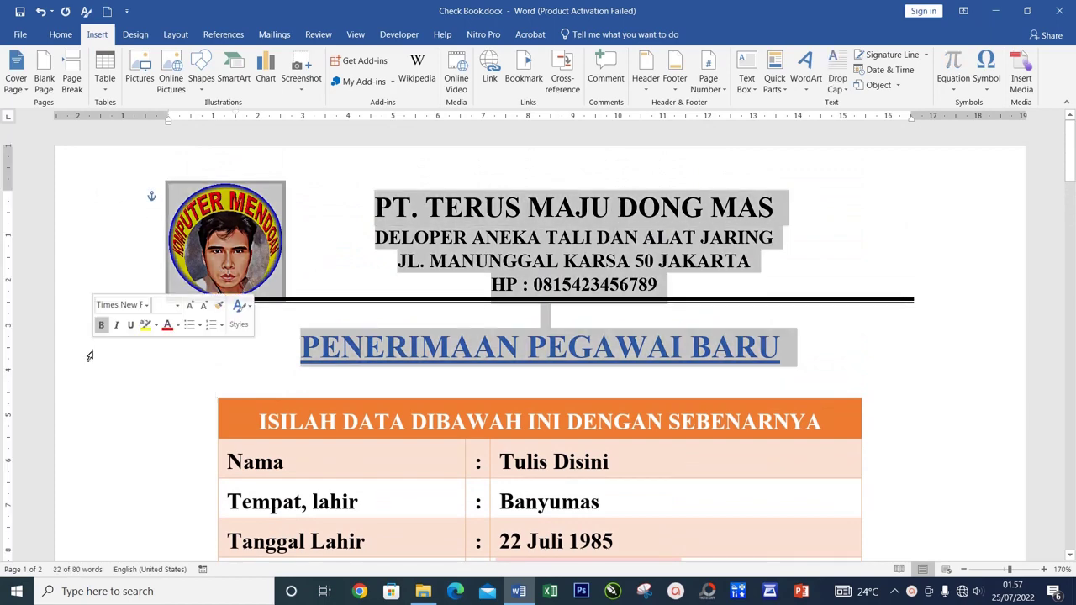
{"action": "key", "text": "ctrl+c"}
{"action": "key", "text": "ctrl+End"}
{"action": "key", "text": "ctrl+Return"}
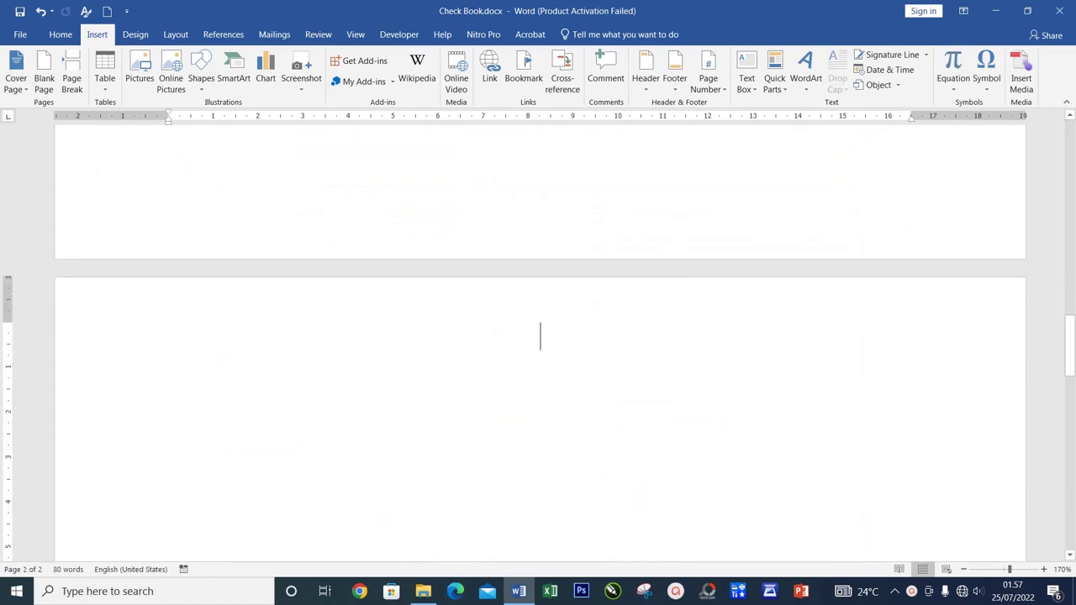
{"action": "key", "text": "ctrl+v"}
{"action": "key", "text": "Return"}
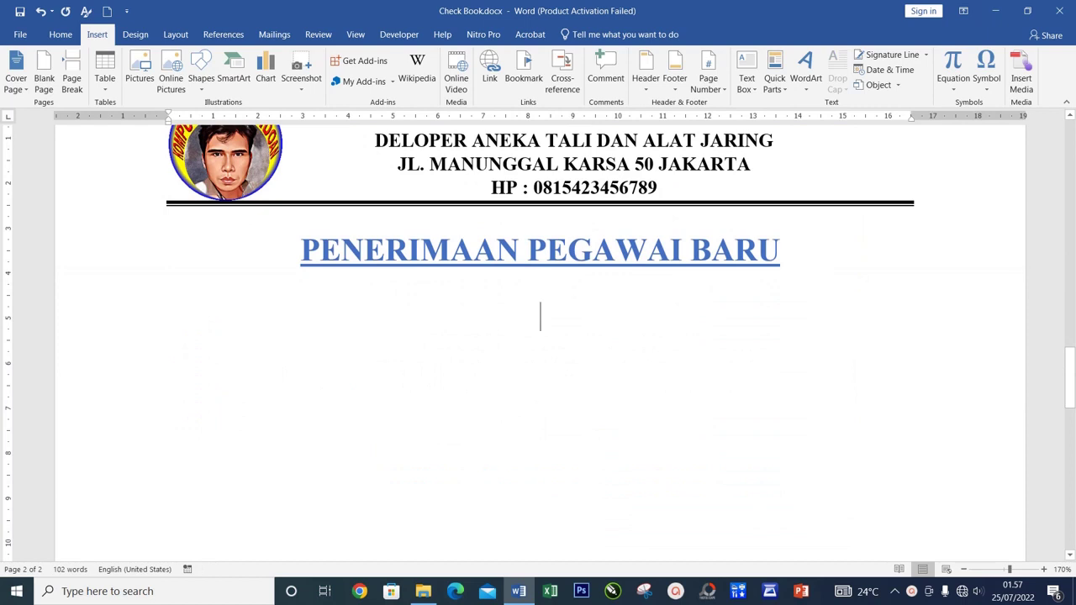
Step: Insert a 3×7 table on page 2 with a narrow middle column and wider last column
{"action": "left_click", "coordinate": [101, 68]}
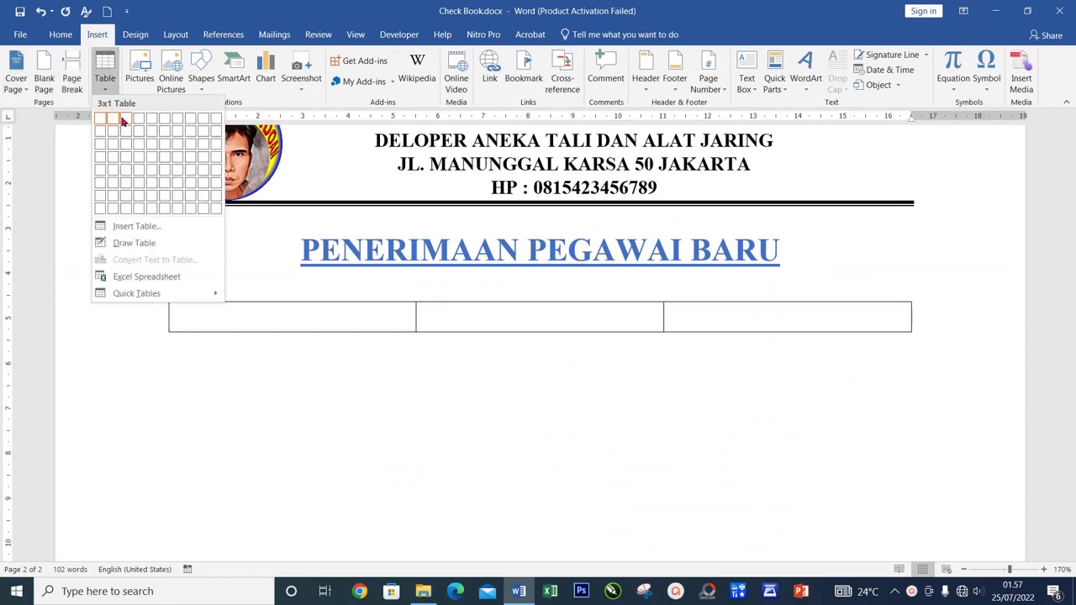
{"action": "left_click", "coordinate": [126, 199]}
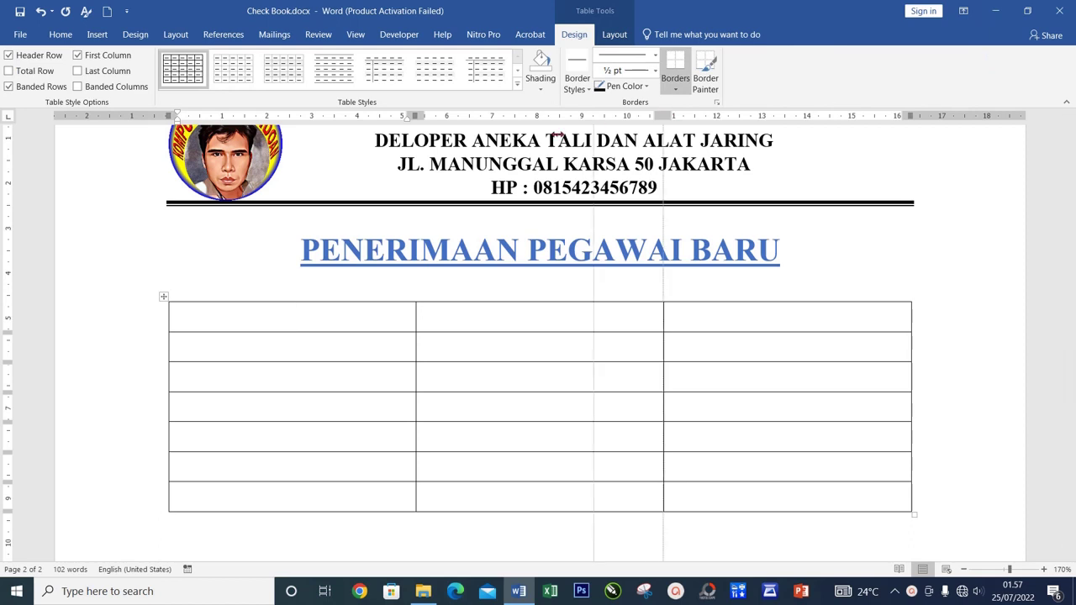
{"action": "left_click_drag", "start_coordinate": [667, 116], "coordinate": [438, 115]}
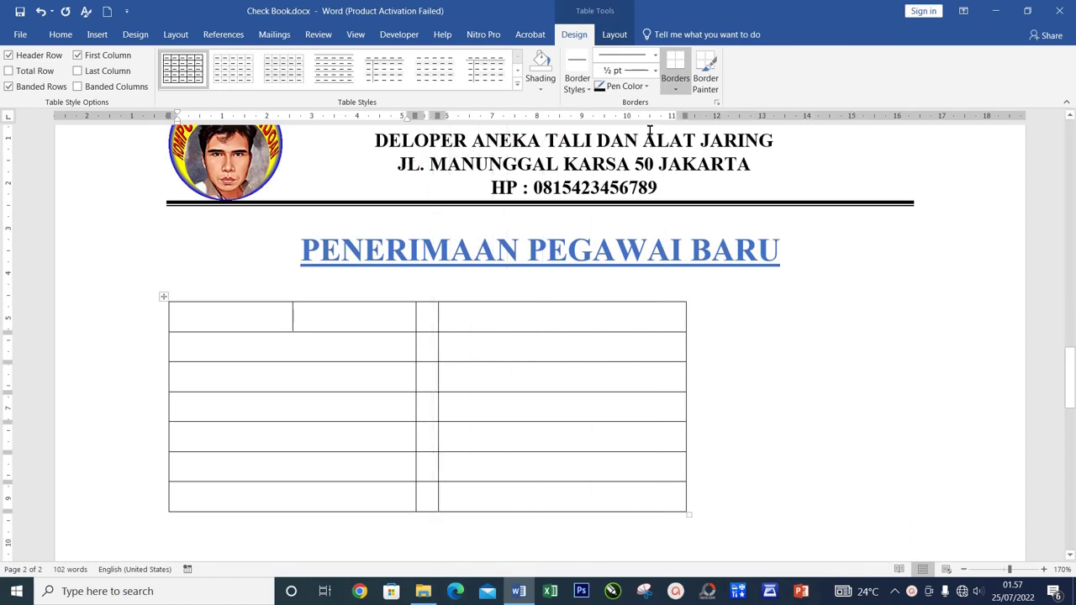
{"action": "left_click_drag", "start_coordinate": [686, 311], "coordinate": [821, 142]}
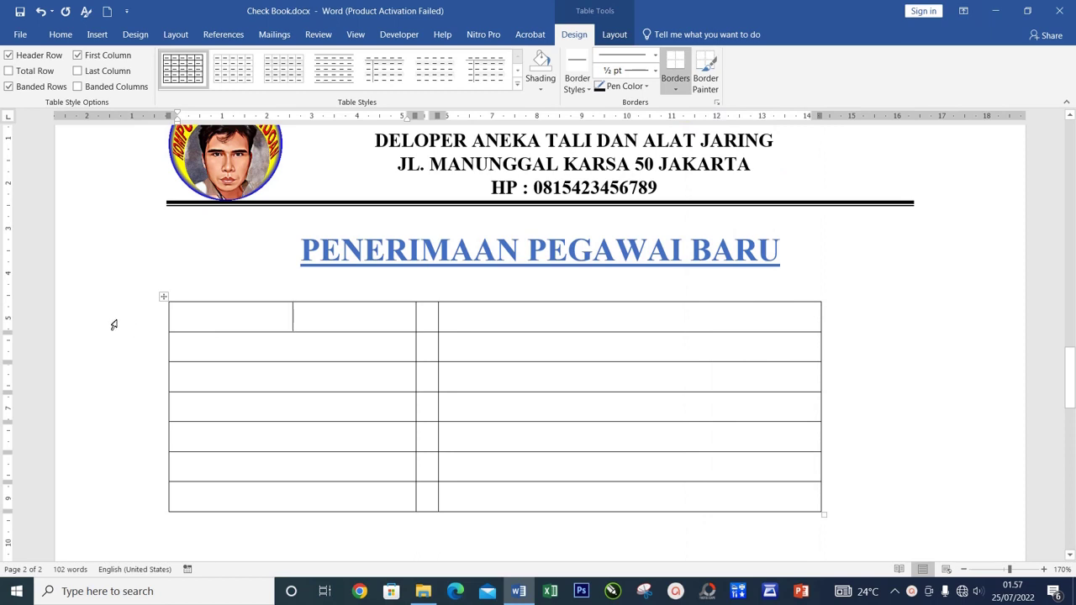
Step: Centre all rows of the new table on the page
{"action": "left_click_drag", "start_coordinate": [113, 325], "coordinate": [96, 476]}
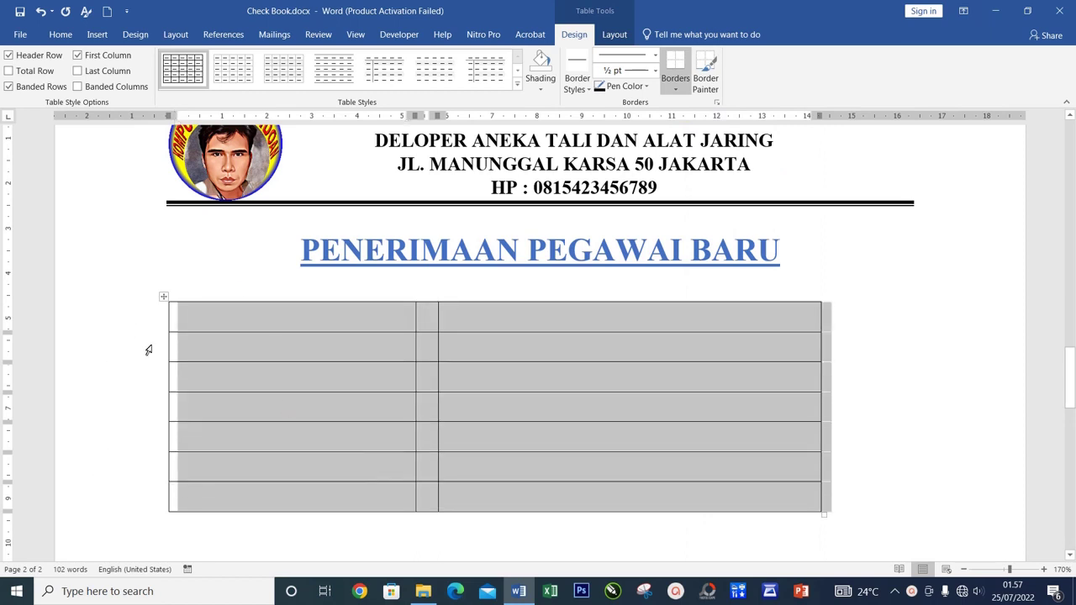
{"action": "left_click", "coordinate": [60, 35]}
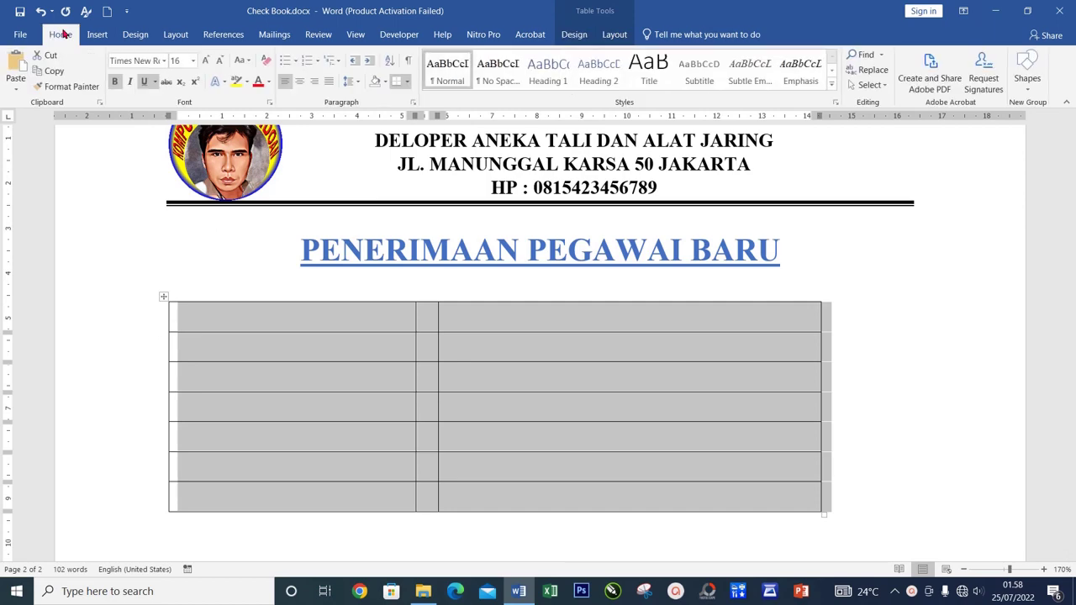
{"action": "left_click", "coordinate": [300, 83]}
{"action": "left_click", "coordinate": [333, 321]}
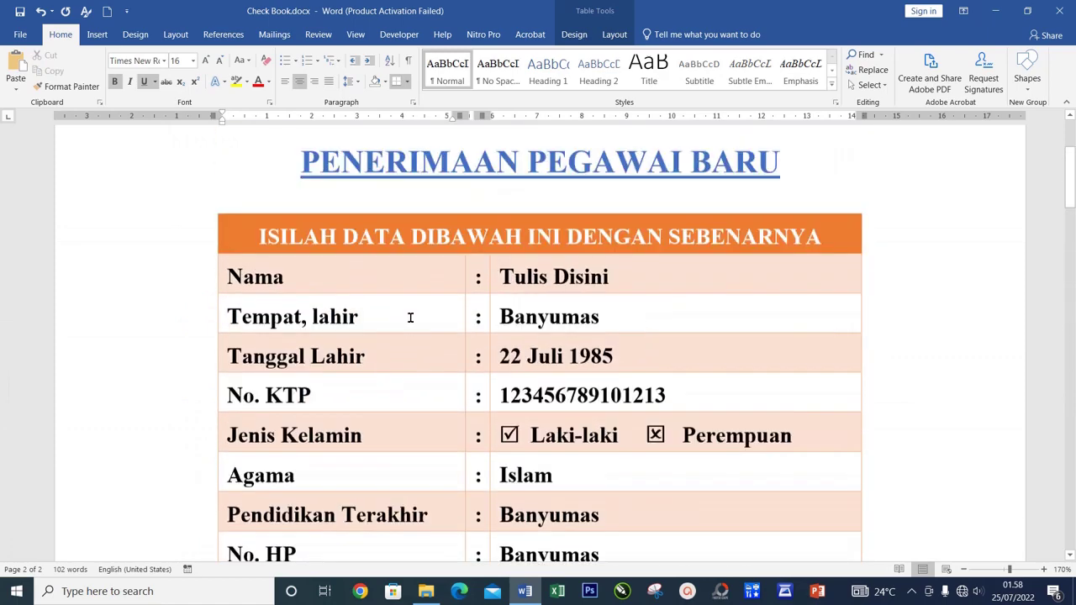
{"action": "scroll", "coordinate": [385, 325], "scroll_direction": "up", "scroll_amount": 1}
{"action": "scroll", "coordinate": [385, 324], "scroll_direction": "down", "scroll_amount": 3}
{"action": "scroll", "coordinate": [385, 325], "scroll_direction": "up", "scroll_amount": 1}
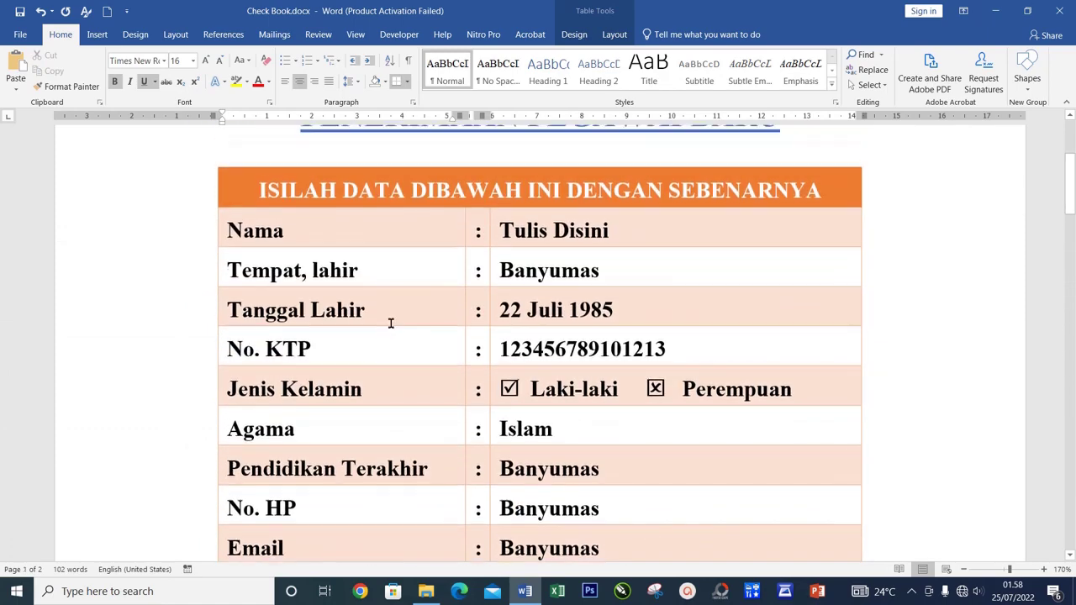
{"action": "scroll", "coordinate": [385, 324], "scroll_direction": "down", "scroll_amount": 5}
{"action": "scroll", "coordinate": [396, 329], "scroll_direction": "down", "scroll_amount": 5}
{"action": "scroll", "coordinate": [396, 329], "scroll_direction": "down", "scroll_amount": 6}
{"action": "scroll", "coordinate": [396, 329], "scroll_direction": "down", "scroll_amount": 1}
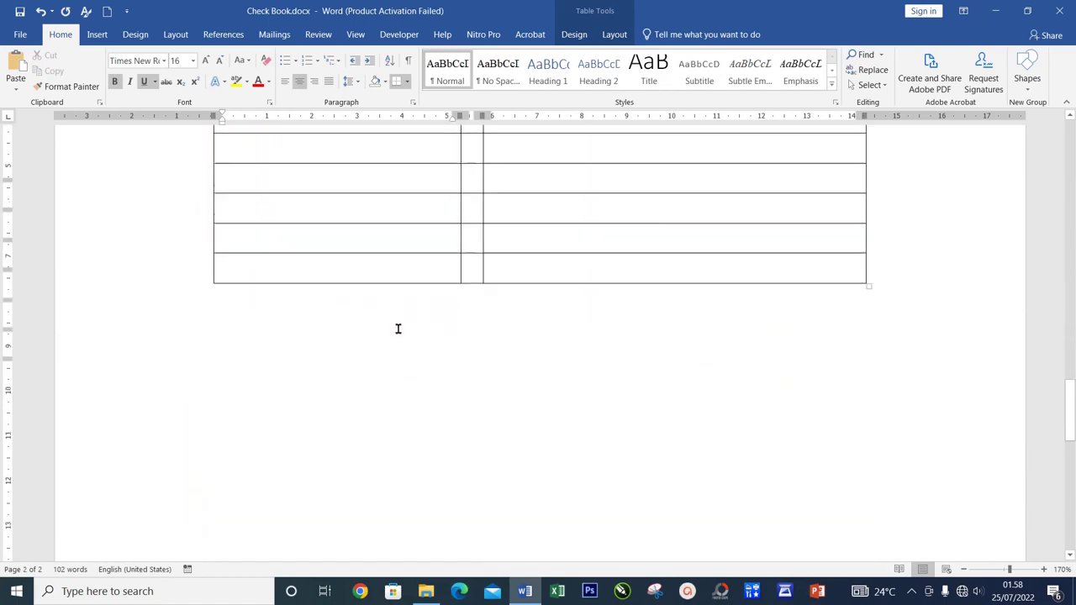
{"action": "scroll", "coordinate": [396, 329], "scroll_direction": "up", "scroll_amount": 3}
Step: Apply the Grid Table 6 Colorful - Accent 2 style to the table and select its orange header row
{"action": "left_click", "coordinate": [526, 493], "text": "shift"}
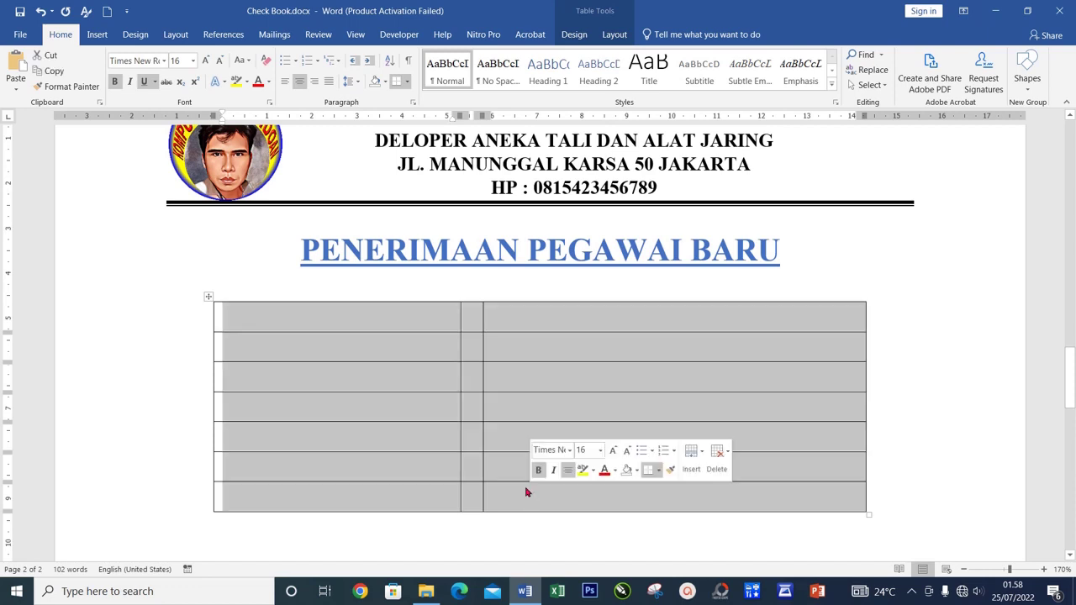
{"action": "left_click", "coordinate": [572, 35]}
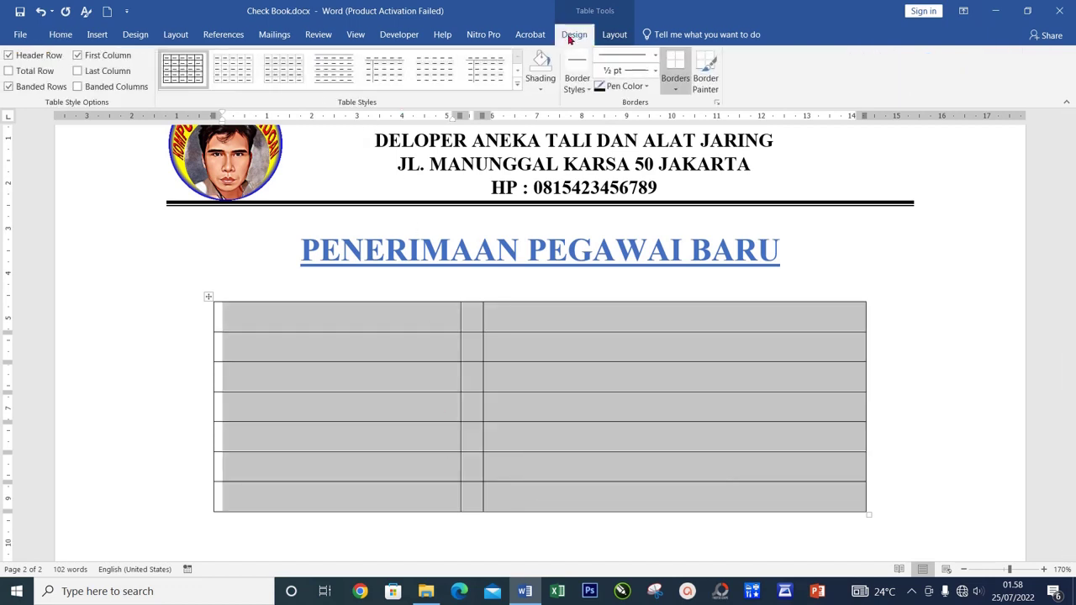
{"action": "left_click", "coordinate": [516, 83]}
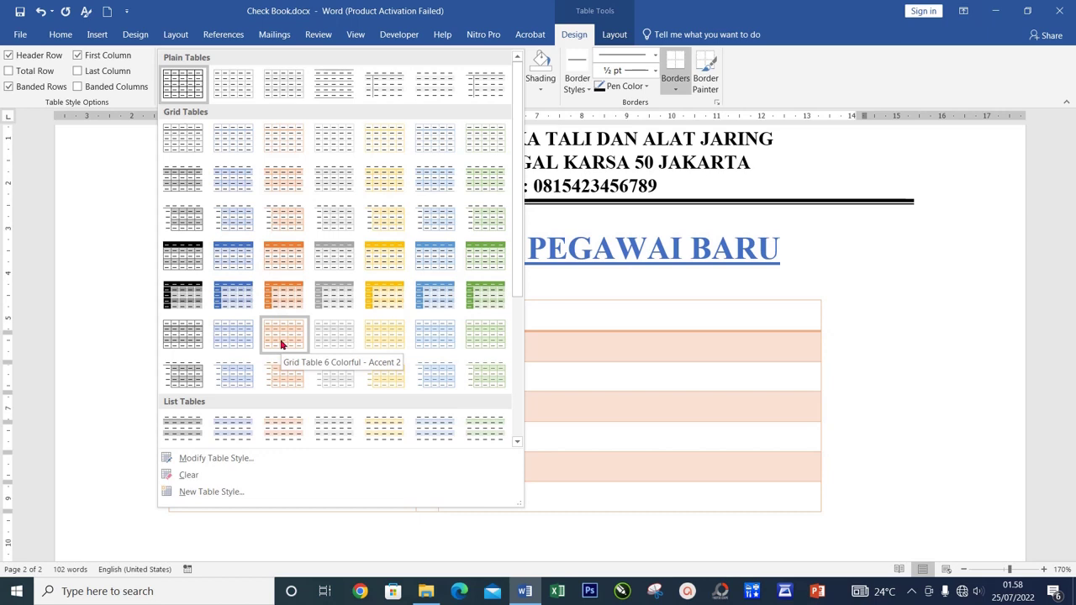
{"action": "left_click", "coordinate": [284, 252]}
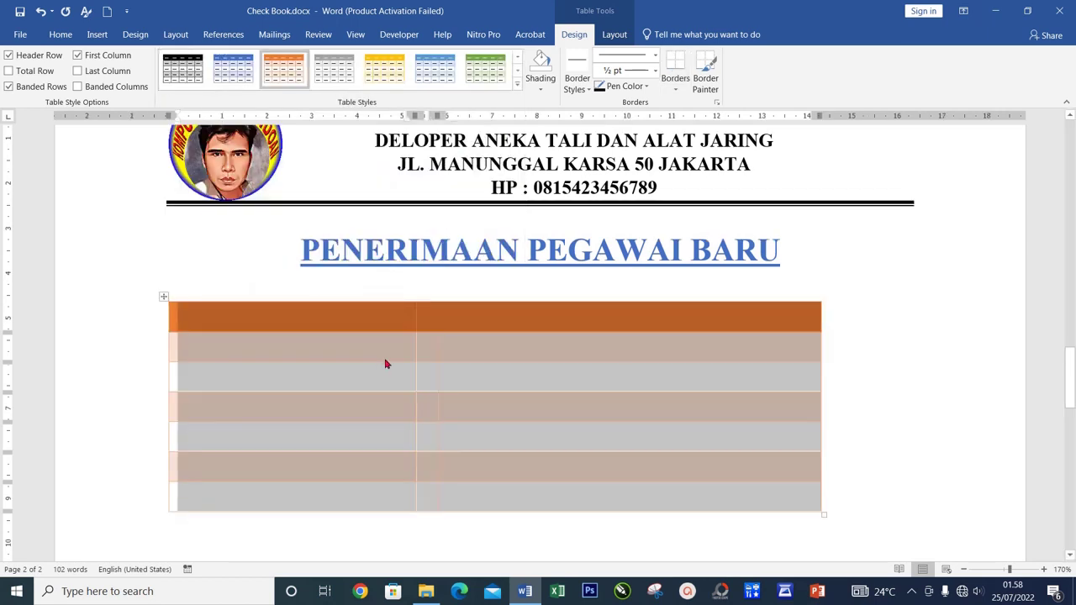
{"action": "left_click", "coordinate": [292, 346]}
{"action": "scroll", "coordinate": [437, 360], "scroll_direction": "down", "scroll_amount": 2}
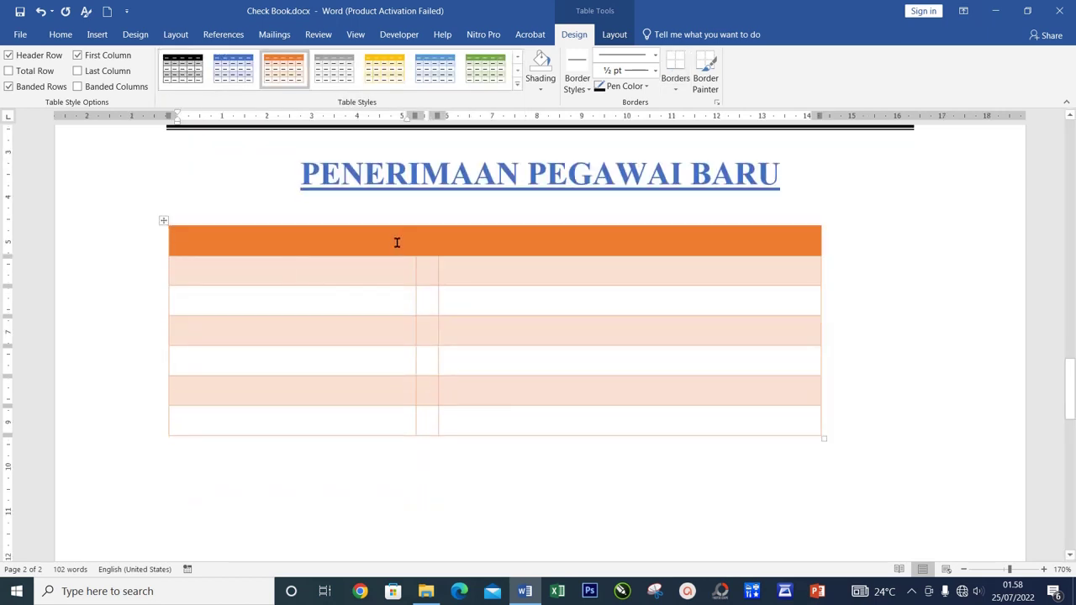
{"action": "left_click_drag", "start_coordinate": [397, 242], "coordinate": [464, 242]}
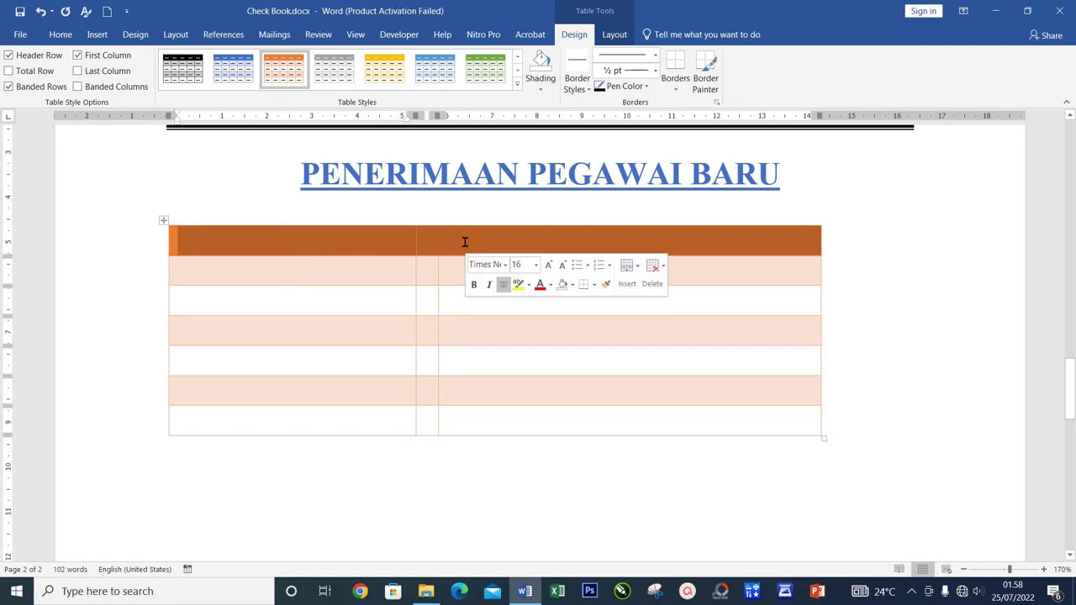
{"action": "left_click", "coordinate": [61, 35]}
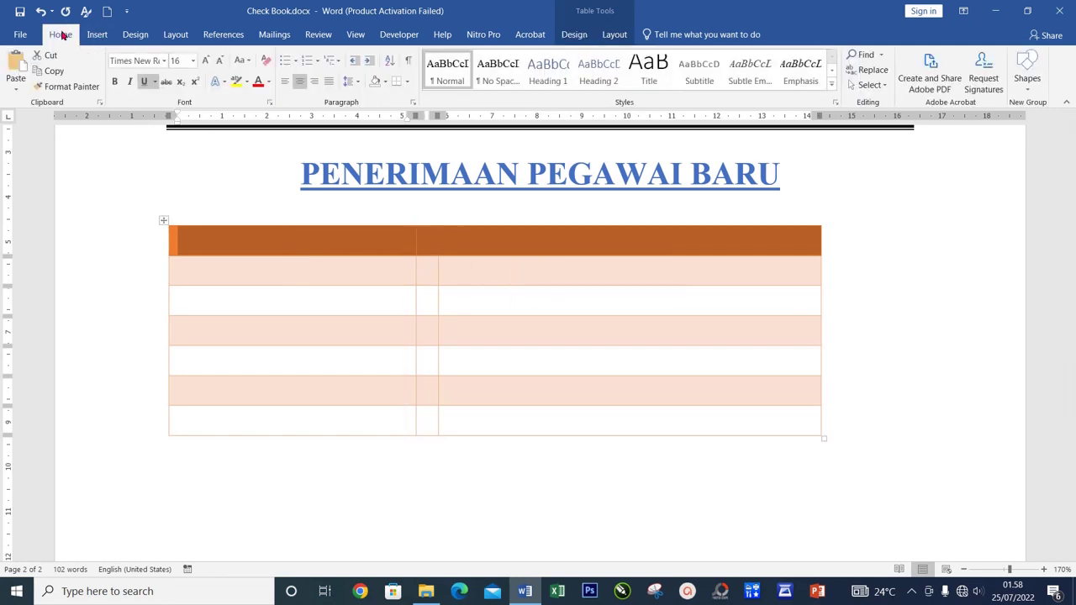
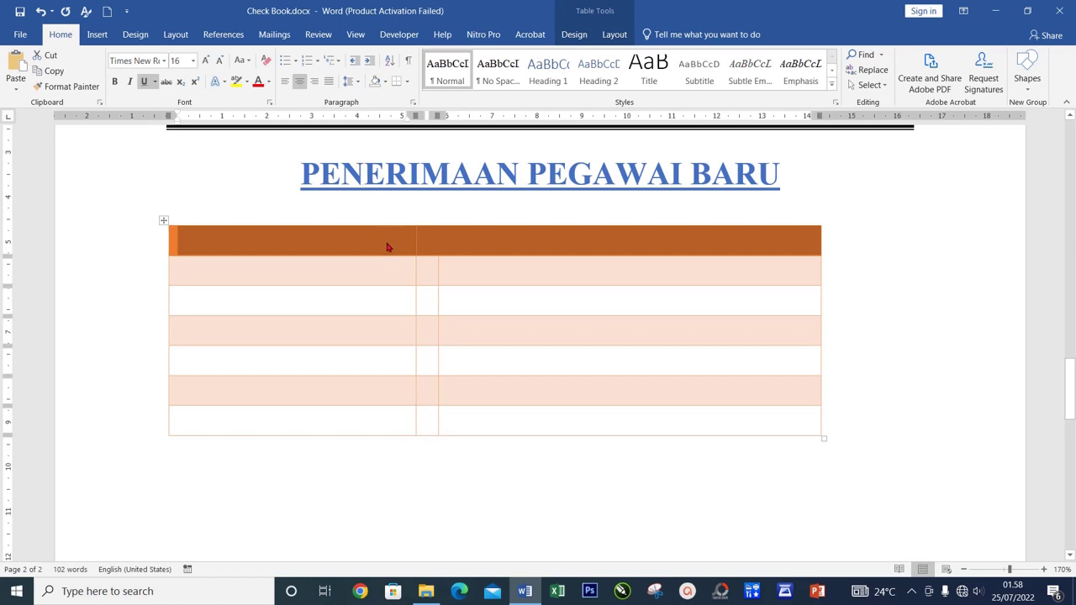
Step: Merge the new table's orange header row into one full-width cell
{"action": "left_click", "coordinate": [573, 36]}
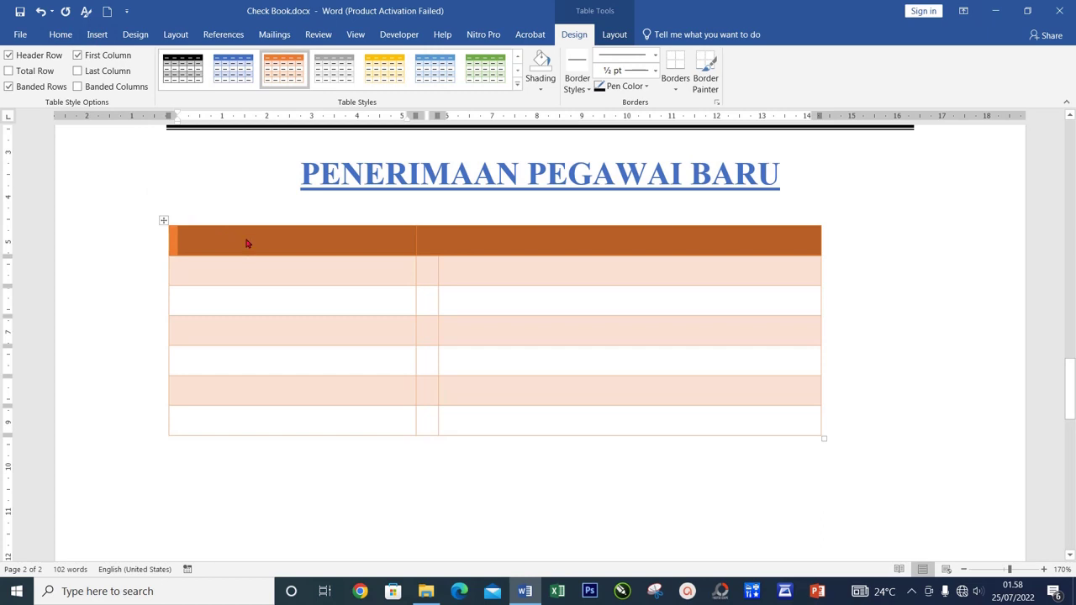
{"action": "right_click", "coordinate": [379, 242]}
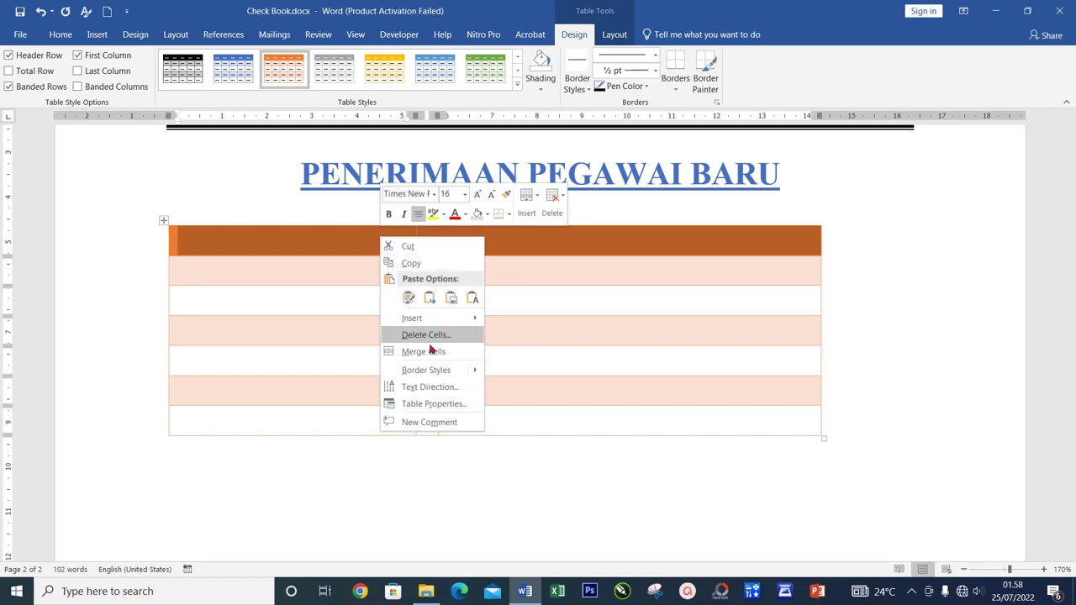
{"action": "left_click", "coordinate": [430, 352]}
{"action": "left_click", "coordinate": [419, 245]}
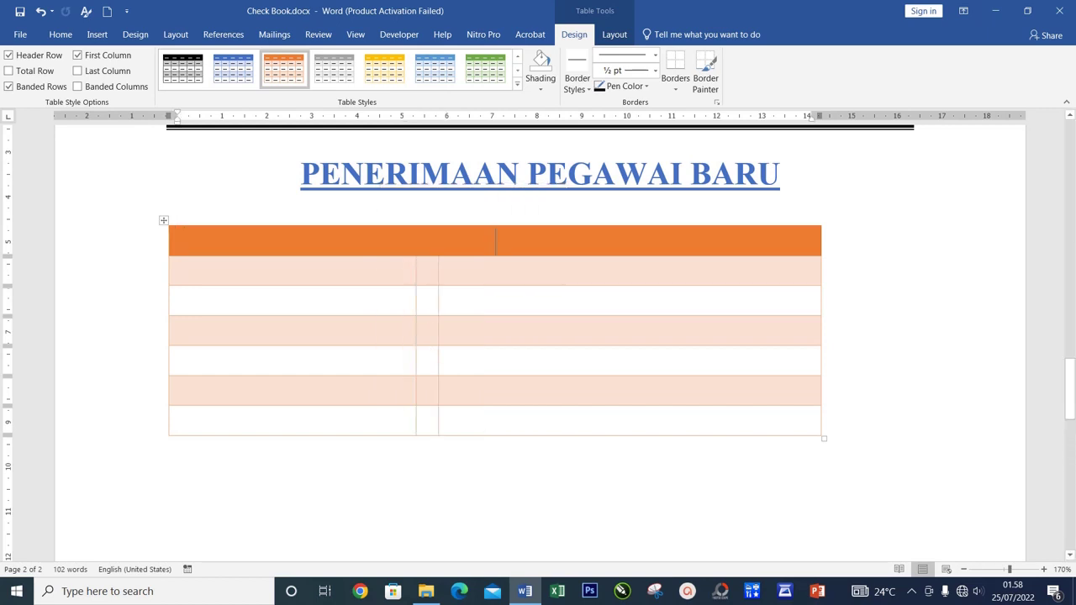
{"action": "left_click", "coordinate": [349, 272]}
Step: Copy the labels Nama through Pas Foto Terbaru from the filled form on page 1
{"action": "left_click_drag", "start_coordinate": [349, 271], "coordinate": [348, 391]}
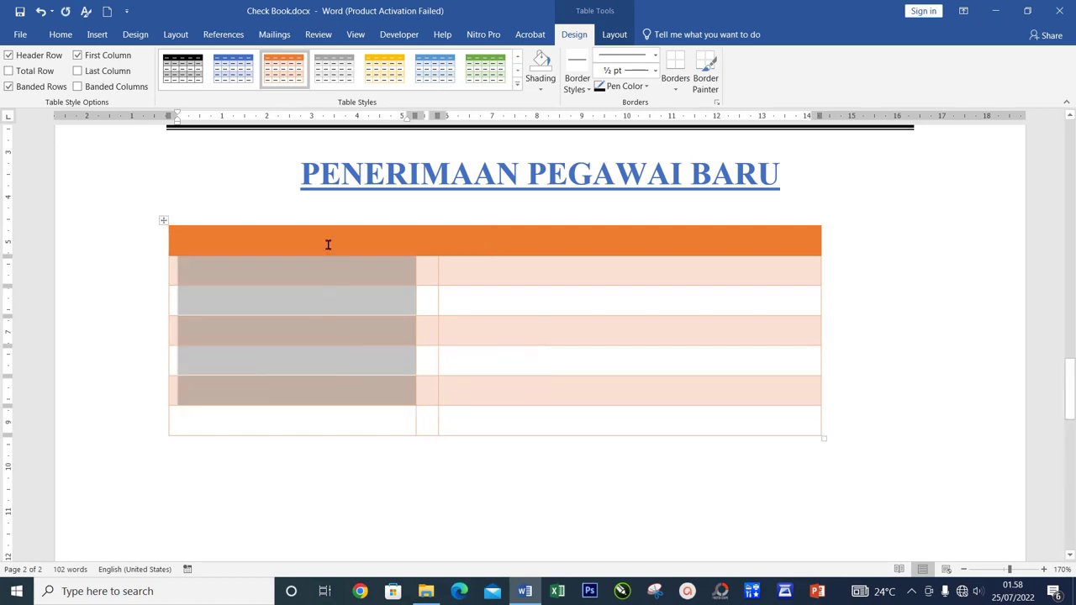
{"action": "left_click", "coordinate": [313, 275]}
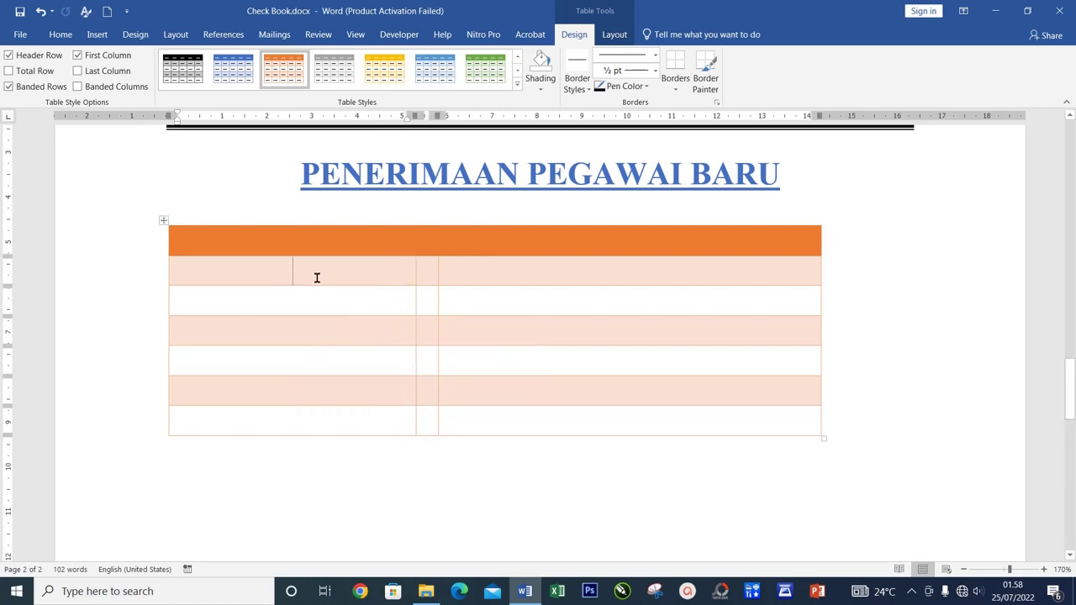
{"action": "left_click", "coordinate": [425, 274]}
{"action": "scroll", "coordinate": [359, 303], "scroll_direction": "up", "scroll_amount": 5}
{"action": "scroll", "coordinate": [352, 305], "scroll_direction": "up", "scroll_amount": 5}
{"action": "scroll", "coordinate": [358, 294], "scroll_direction": "up", "scroll_amount": 4}
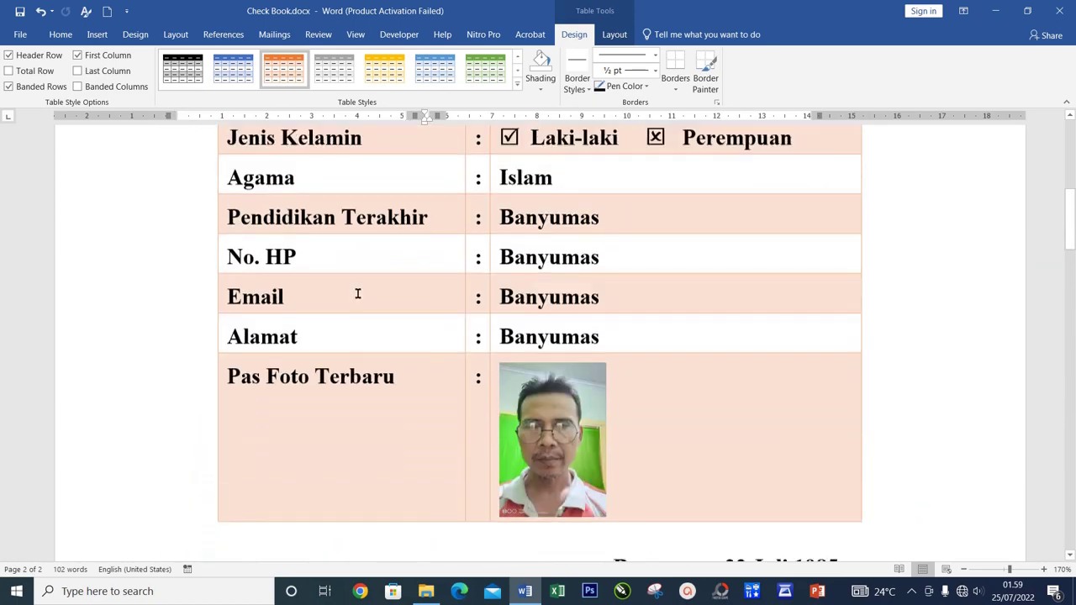
{"action": "scroll", "coordinate": [356, 298], "scroll_direction": "up", "scroll_amount": 3}
{"action": "scroll", "coordinate": [356, 301], "scroll_direction": "up", "scroll_amount": 1}
{"action": "left_click", "coordinate": [354, 240]}
{"action": "scroll", "coordinate": [361, 328], "scroll_direction": "down", "scroll_amount": 5}
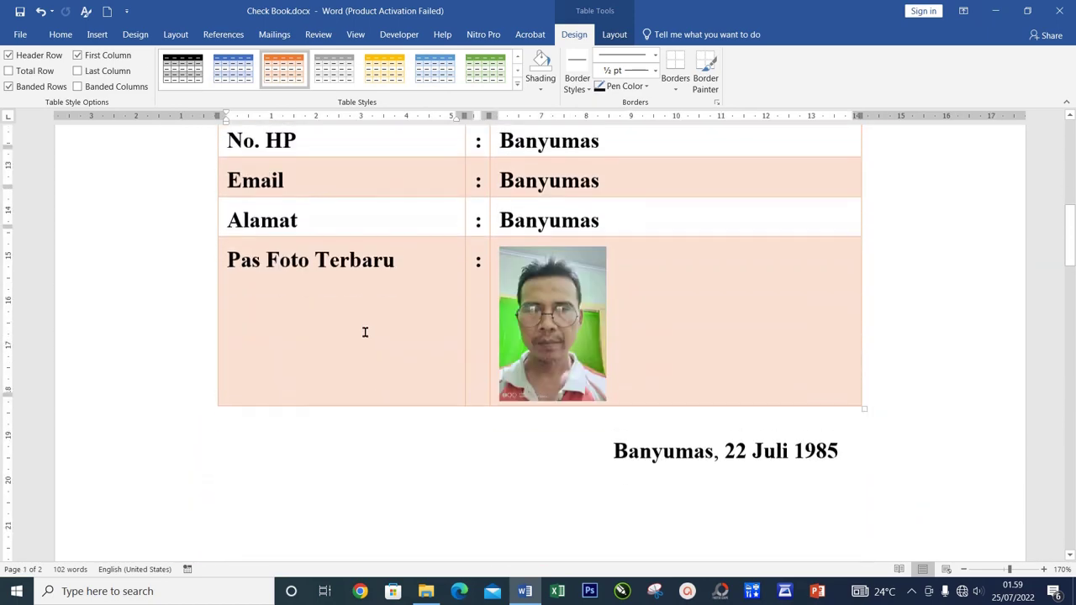
{"action": "left_click", "coordinate": [364, 263], "text": "shift"}
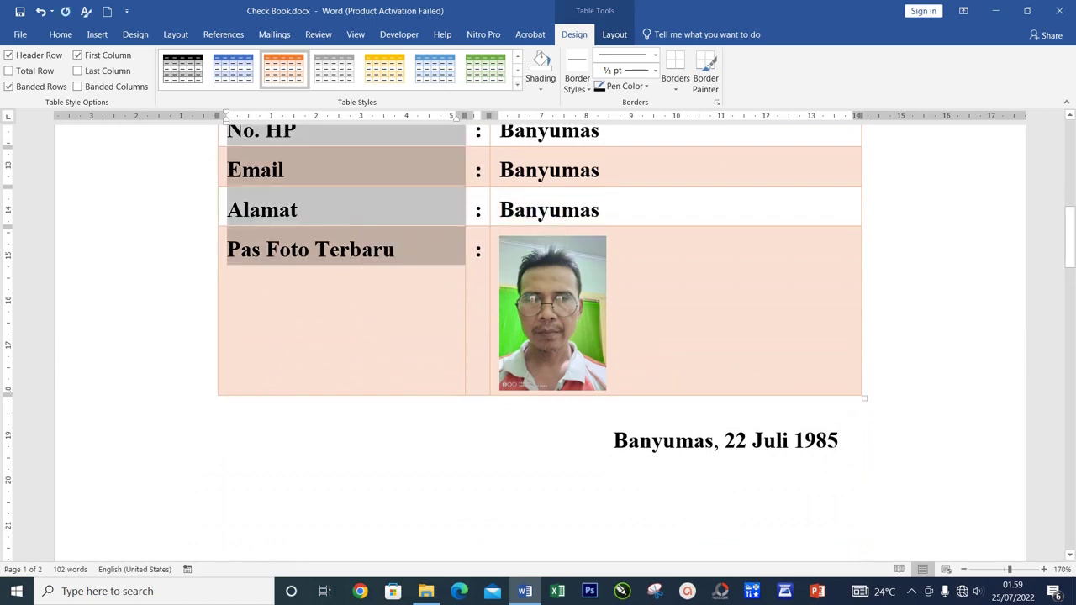
Step: Paste the copied labels into the new table's first column, starting at row two
{"action": "scroll", "coordinate": [365, 325], "scroll_direction": "down", "scroll_amount": 5}
{"action": "scroll", "coordinate": [362, 344], "scroll_direction": "down", "scroll_amount": 5}
{"action": "scroll", "coordinate": [362, 344], "scroll_direction": "down", "scroll_amount": 3}
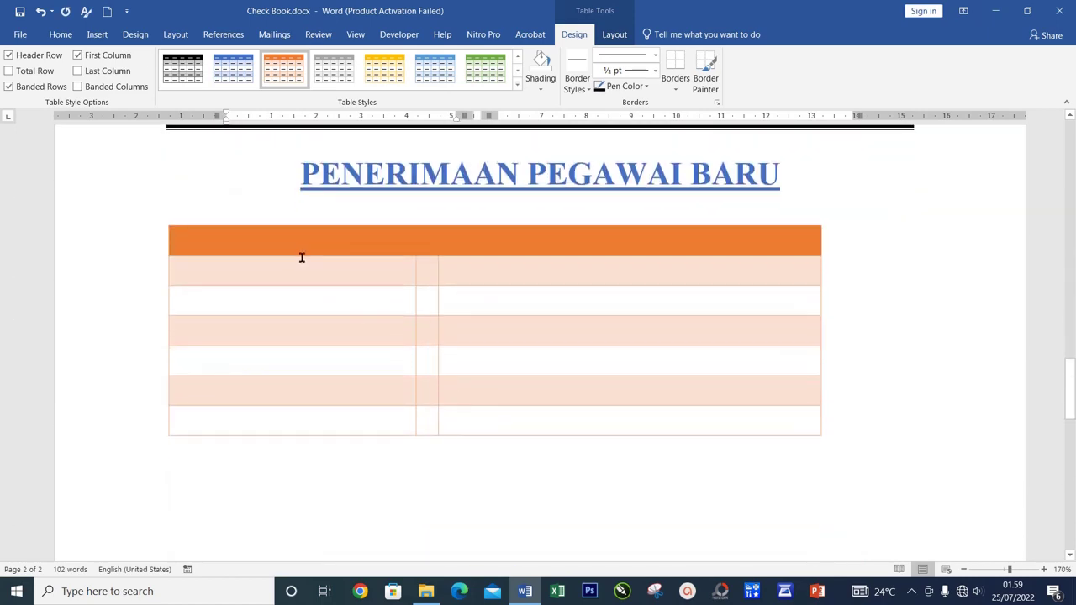
{"action": "left_click", "coordinate": [297, 267]}
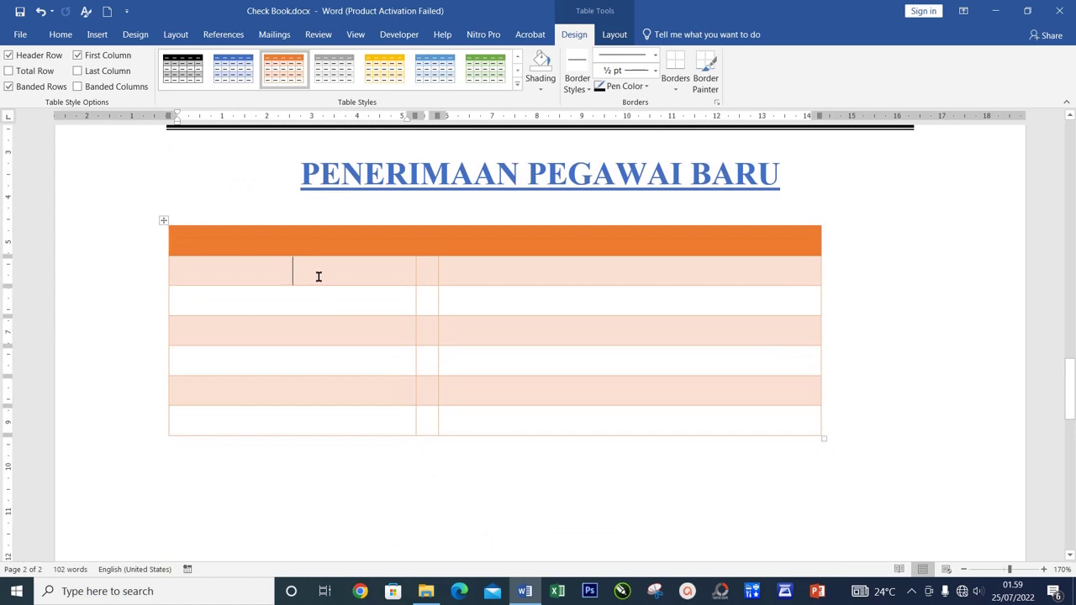
{"action": "key", "text": "ctrl+v"}
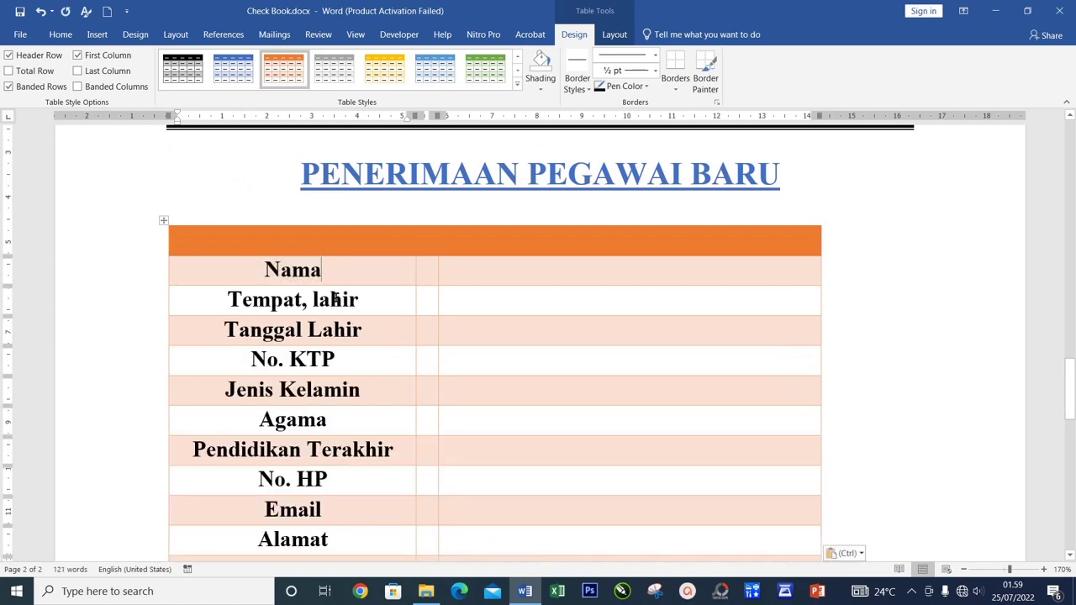
{"action": "scroll", "coordinate": [338, 318], "scroll_direction": "down", "scroll_amount": 3}
{"action": "left_click", "coordinate": [340, 307], "text": "shift"}
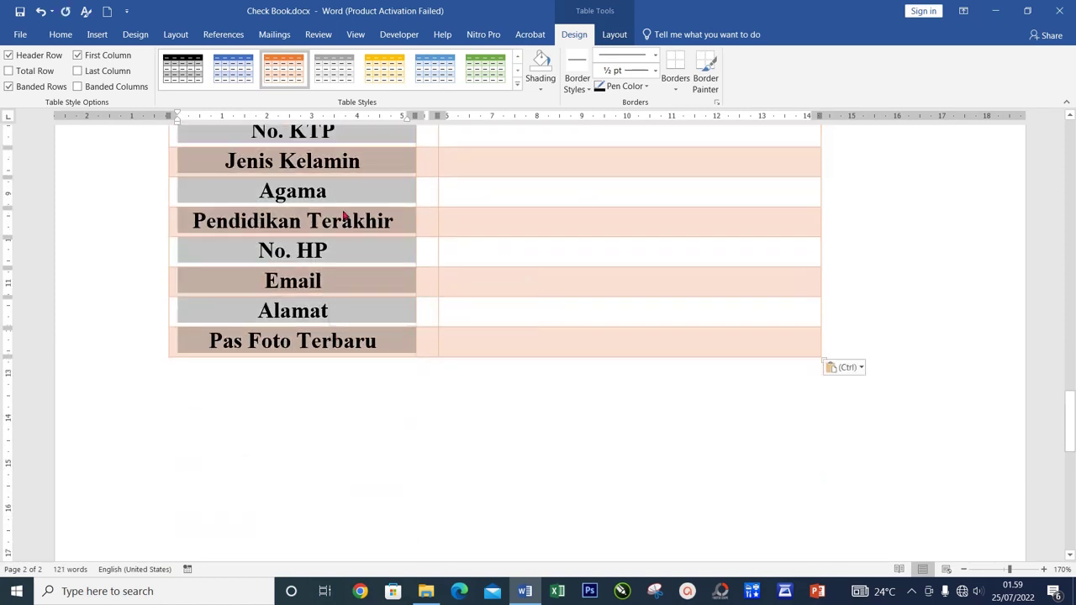
{"action": "scroll", "coordinate": [328, 210], "scroll_direction": "up", "scroll_amount": 3}
{"action": "scroll", "coordinate": [248, 185], "scroll_direction": "up", "scroll_amount": 2}
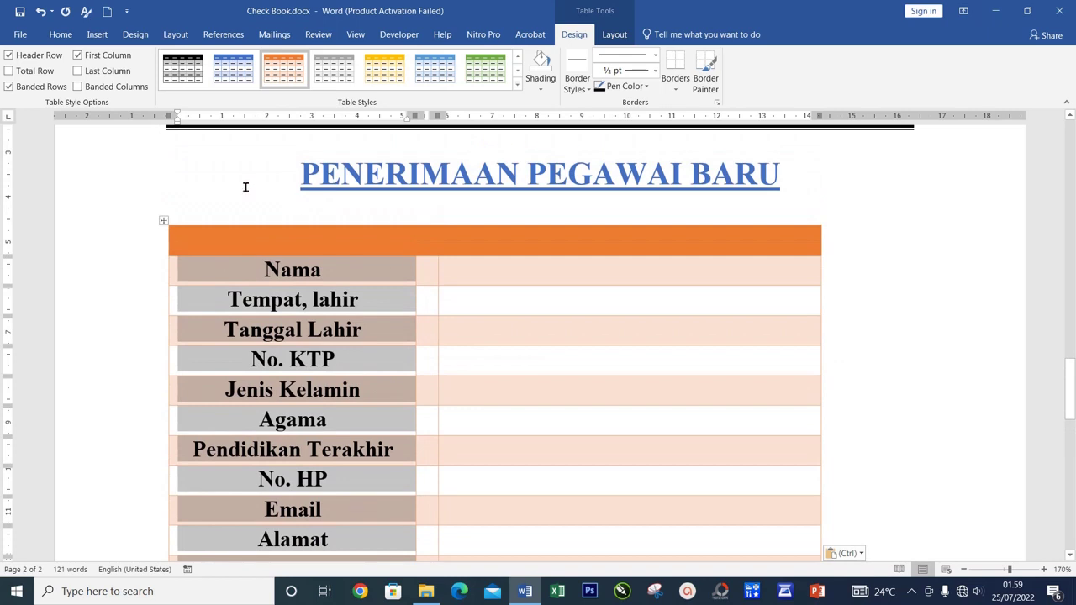
{"action": "left_click", "coordinate": [60, 34]}
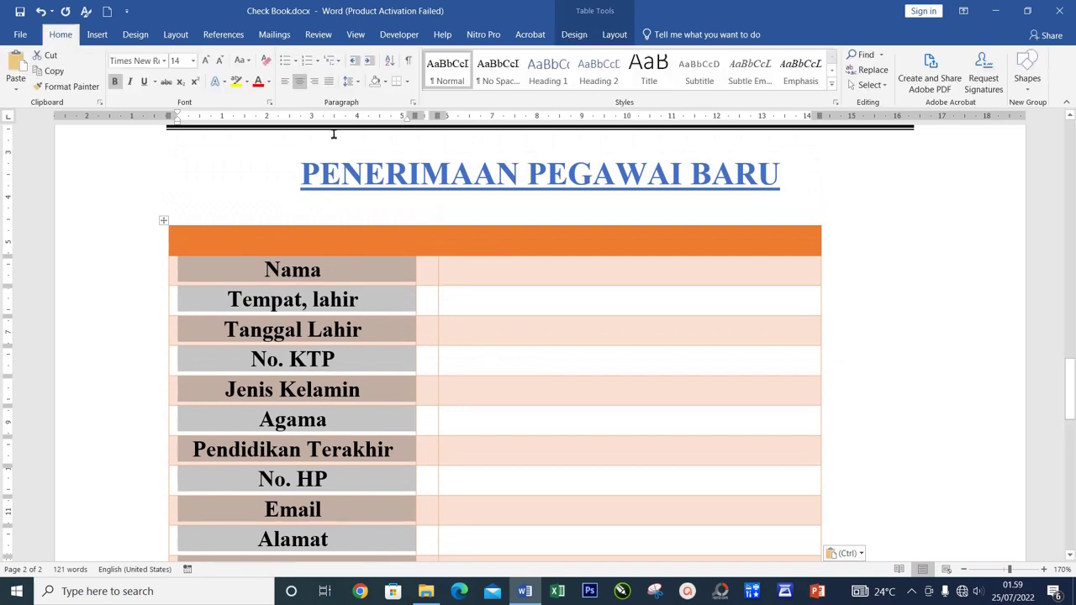
Step: Justify the label column and narrow it by dragging its ruler border left
{"action": "left_click", "coordinate": [328, 81]}
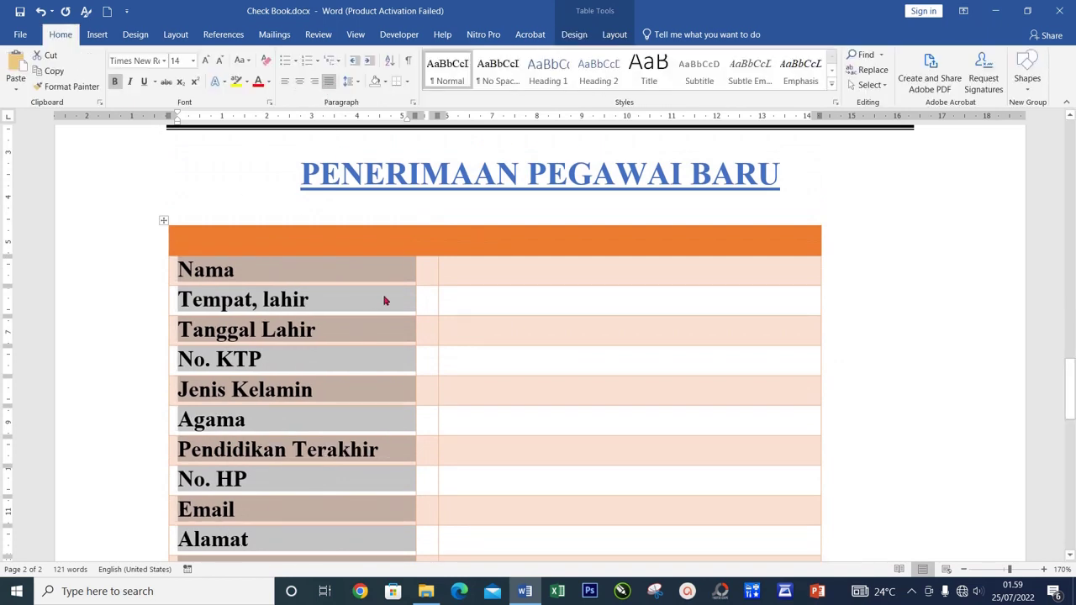
{"action": "left_click", "coordinate": [396, 300]}
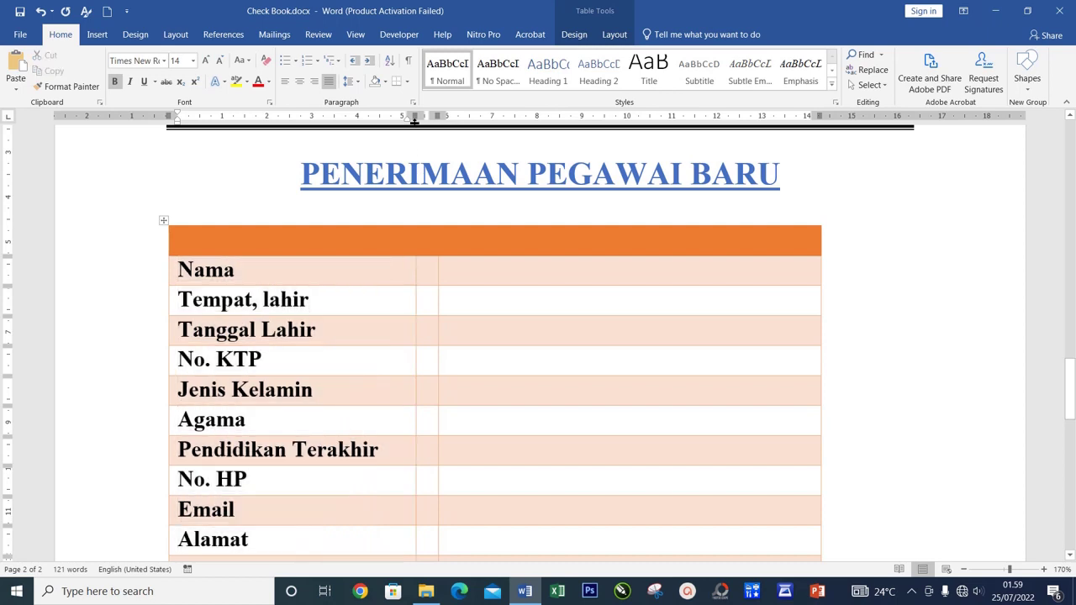
{"action": "left_click_drag", "start_coordinate": [416, 115], "coordinate": [392, 115]}
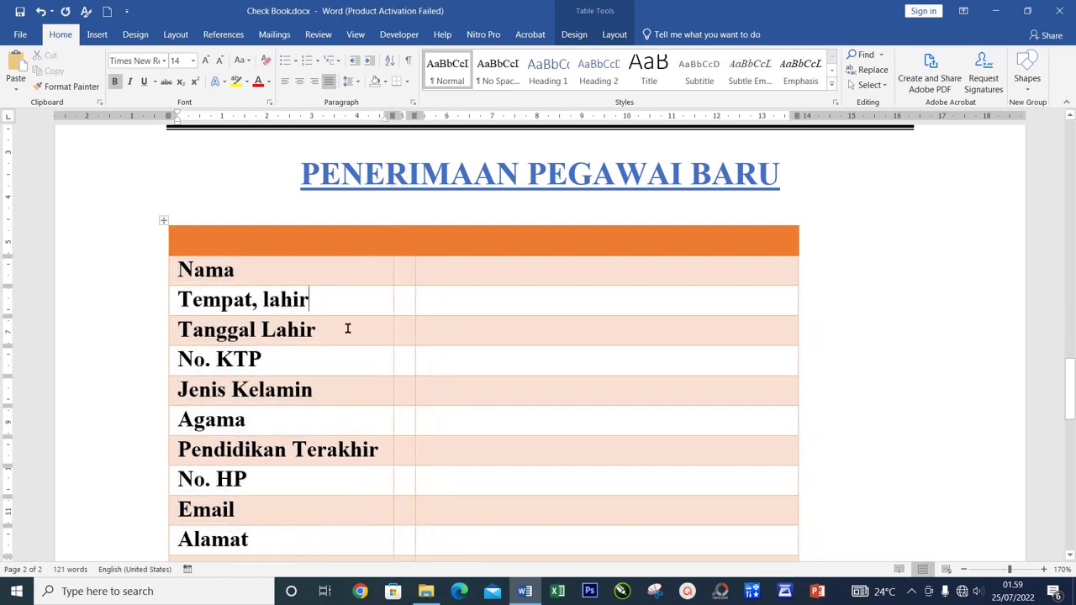
{"action": "left_click", "coordinate": [335, 274]}
Step: Centre the whole new table horizontally on the page
{"action": "left_click", "coordinate": [151, 250]}
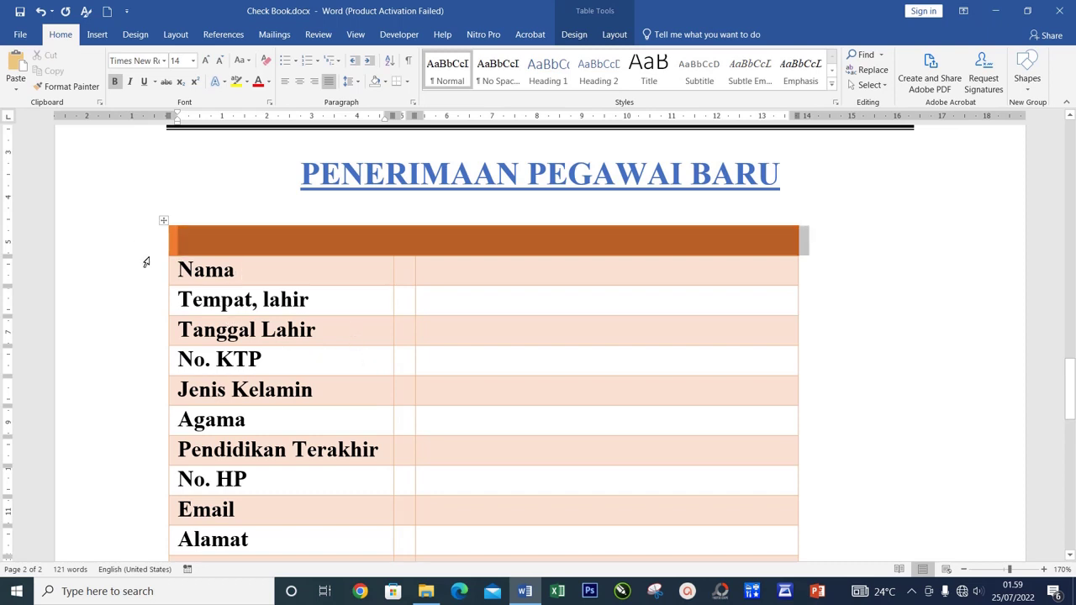
{"action": "scroll", "coordinate": [663, 413], "scroll_direction": "down", "scroll_amount": 3}
{"action": "left_click", "coordinate": [812, 358], "text": "shift"}
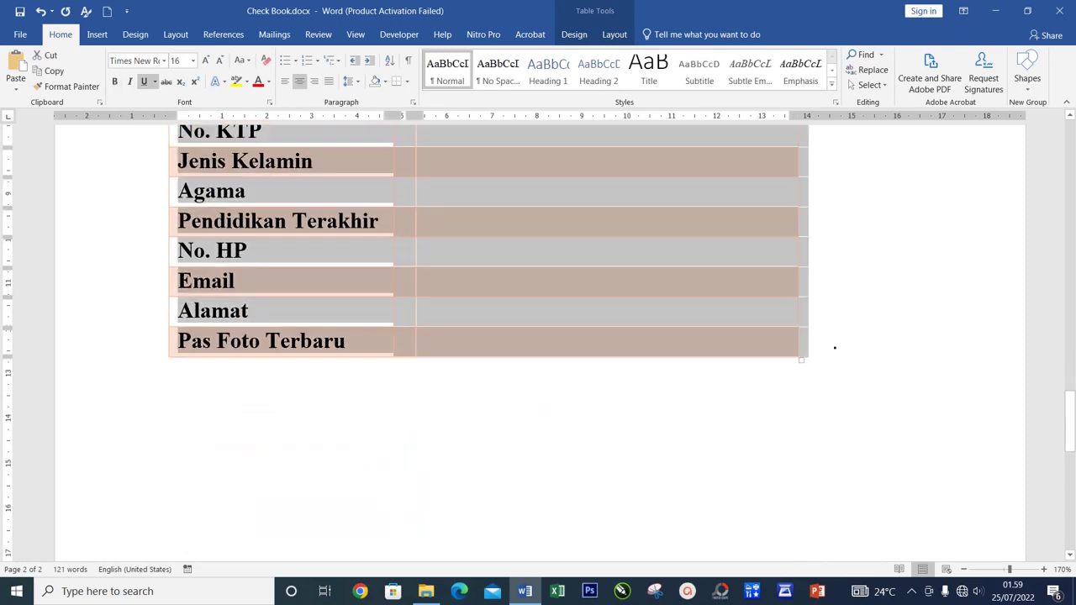
{"action": "left_click", "coordinate": [304, 82]}
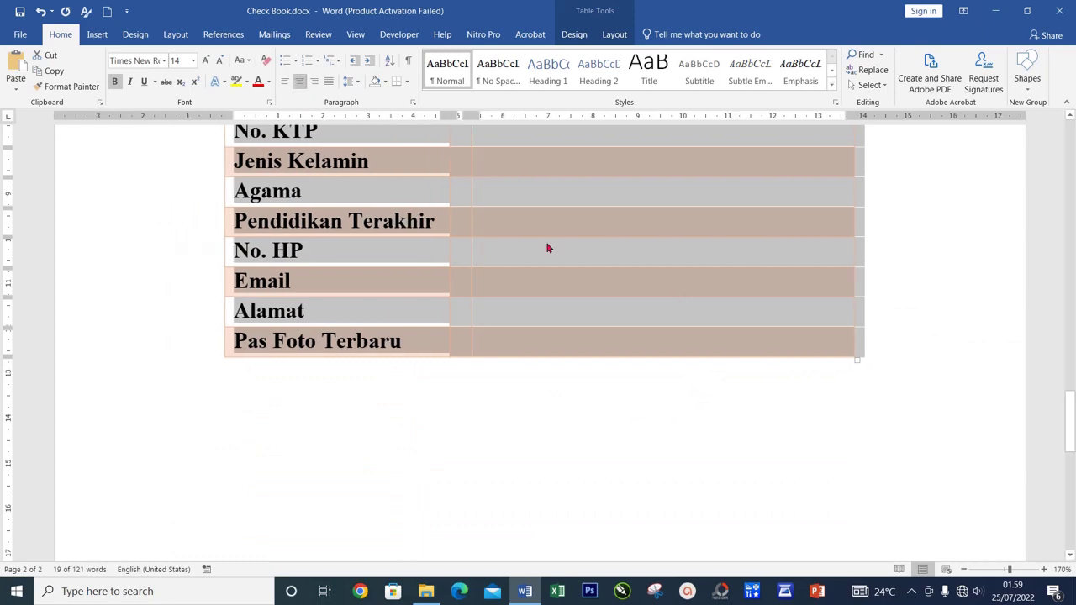
{"action": "scroll", "coordinate": [547, 247], "scroll_direction": "up", "scroll_amount": 5}
{"action": "scroll", "coordinate": [451, 353], "scroll_direction": "up", "scroll_amount": 2}
{"action": "scroll", "coordinate": [451, 353], "scroll_direction": "down", "scroll_amount": 2}
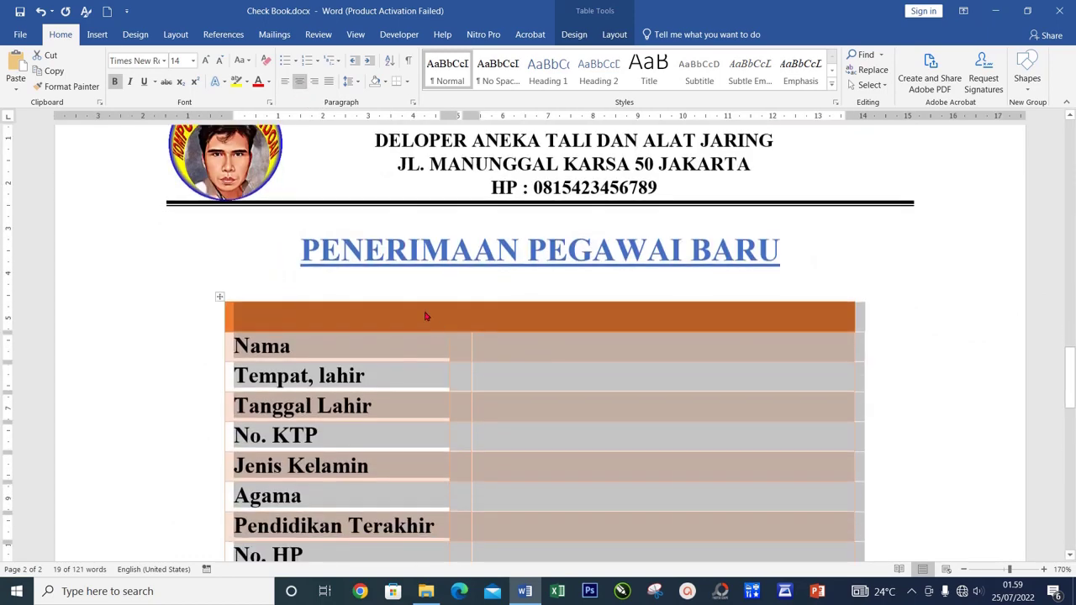
{"action": "left_click", "coordinate": [547, 323]}
Step: Copy 'ISILAH DATA DIBAWAH INI DENGAN SEBENARNYA' from the filled form into the orange header row
{"action": "scroll", "coordinate": [562, 323], "scroll_direction": "up", "scroll_amount": 5}
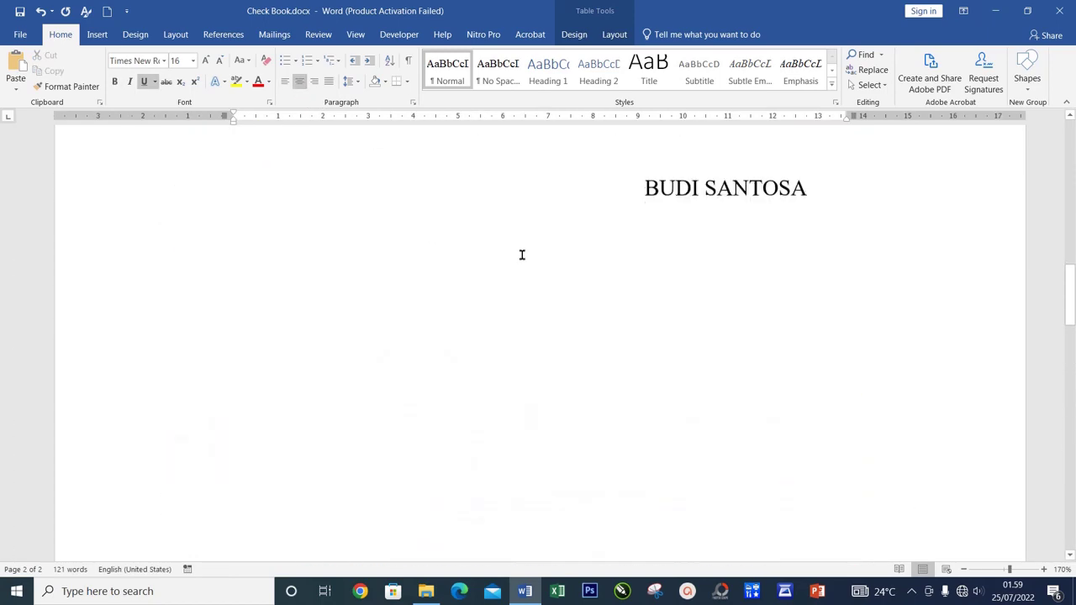
{"action": "scroll", "coordinate": [546, 294], "scroll_direction": "up", "scroll_amount": 3}
{"action": "scroll", "coordinate": [522, 255], "scroll_direction": "up", "scroll_amount": 3}
{"action": "scroll", "coordinate": [522, 255], "scroll_direction": "up", "scroll_amount": 3}
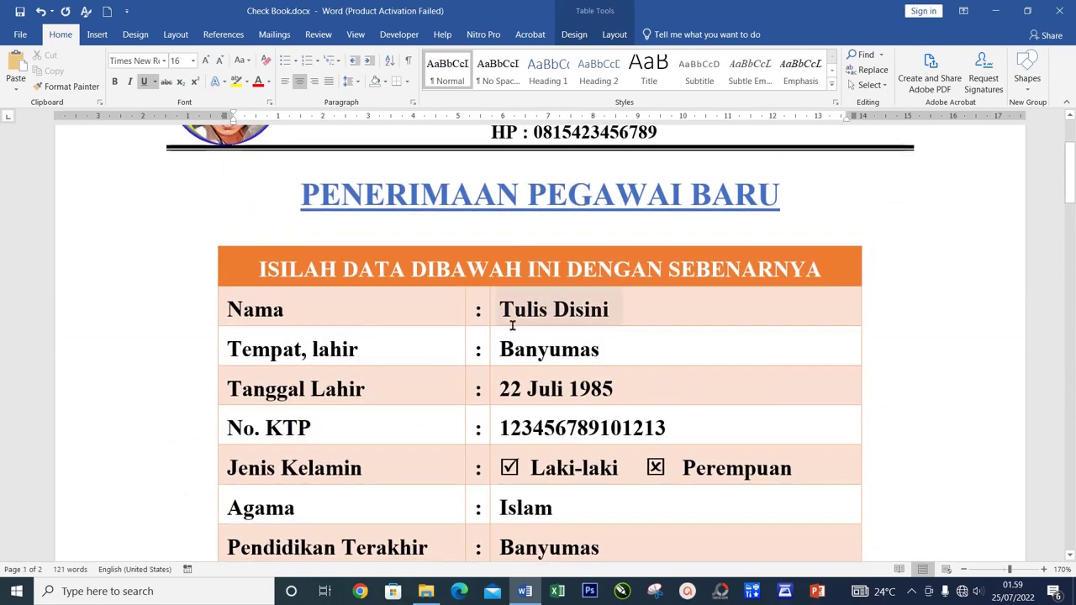
{"action": "left_click", "coordinate": [391, 271]}
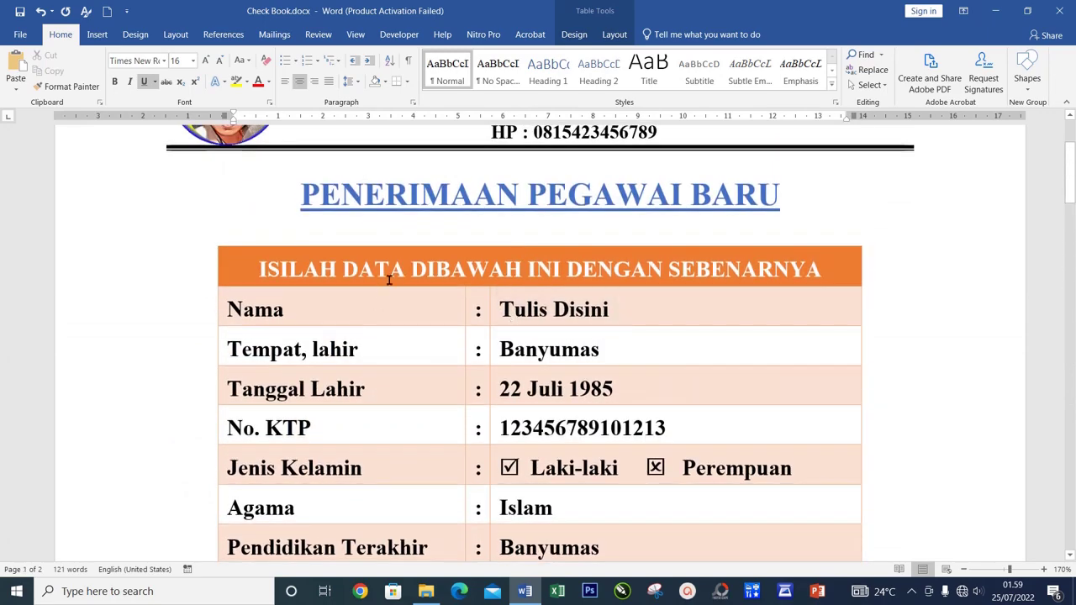
{"action": "triple_click", "coordinate": [523, 259]}
{"action": "key", "text": "ctrl+c"}
{"action": "left_click", "coordinate": [546, 377], "text": "ctrl"}
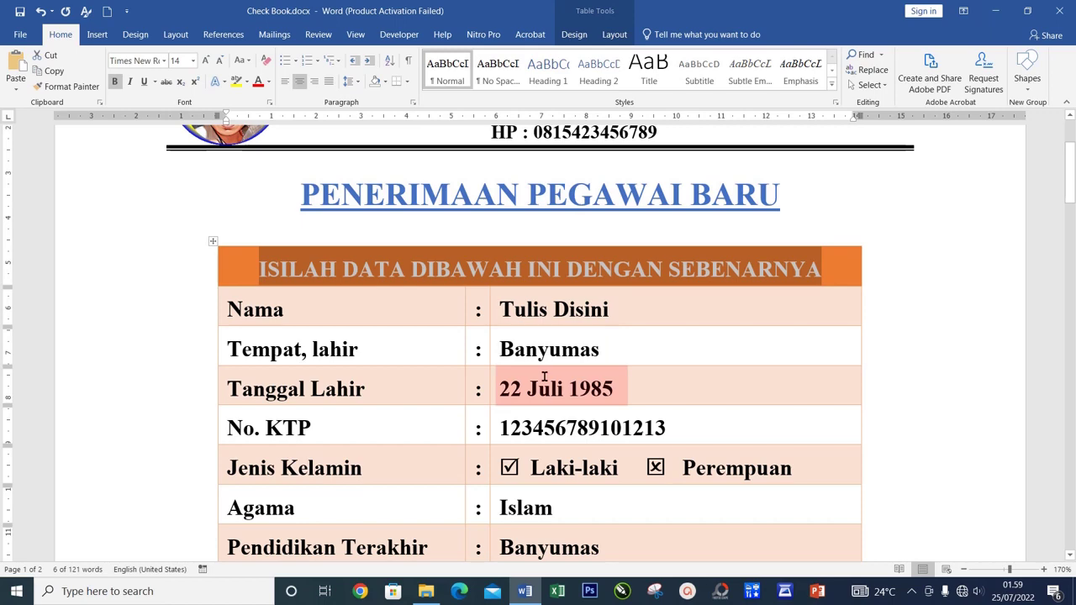
{"action": "left_click", "coordinate": [545, 376], "text": "ctrl"}
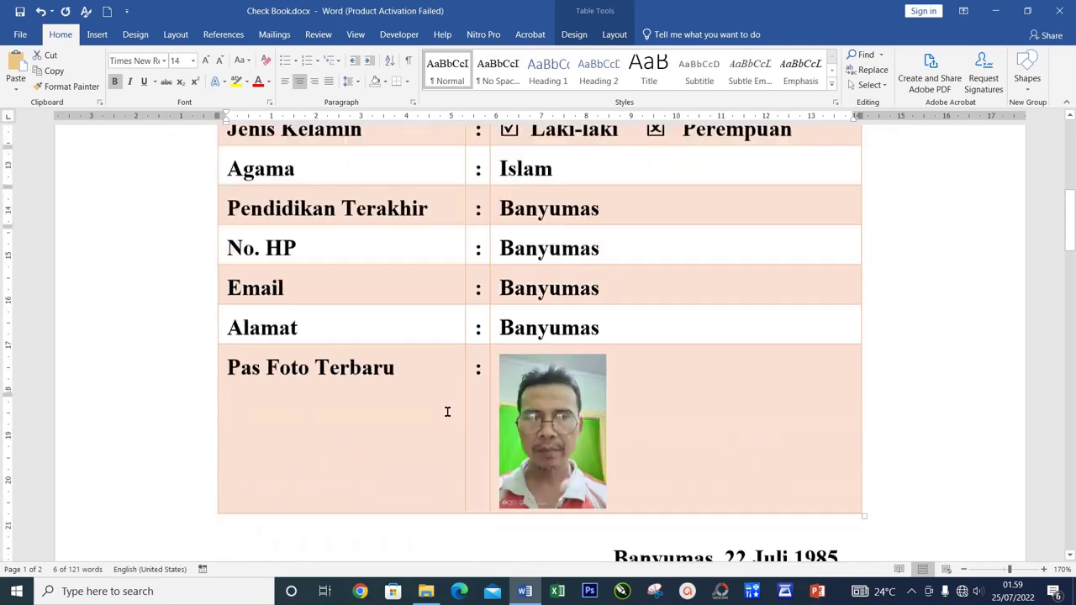
{"action": "scroll", "coordinate": [448, 395], "scroll_direction": "down", "scroll_amount": 10}
{"action": "scroll", "coordinate": [447, 411], "scroll_direction": "down", "scroll_amount": 5}
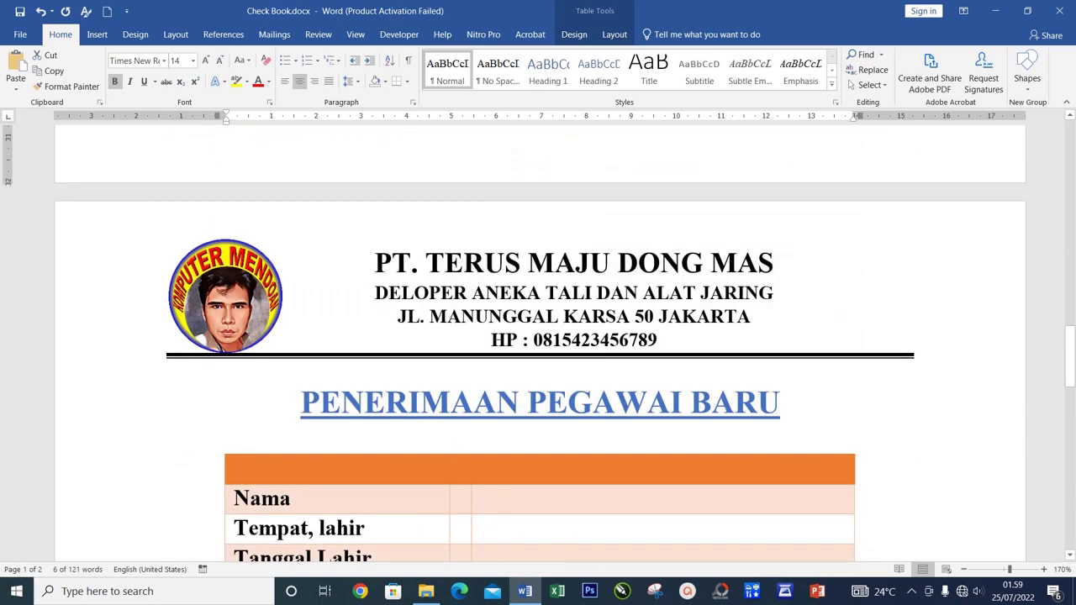
{"action": "left_click", "coordinate": [616, 471]}
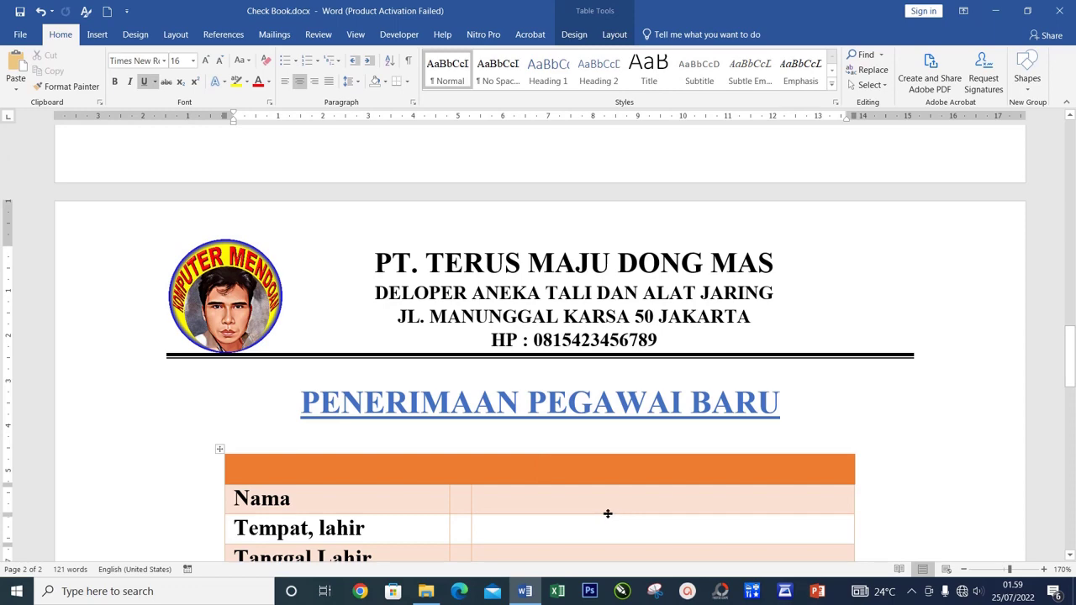
{"action": "key", "text": "ctrl+v"}
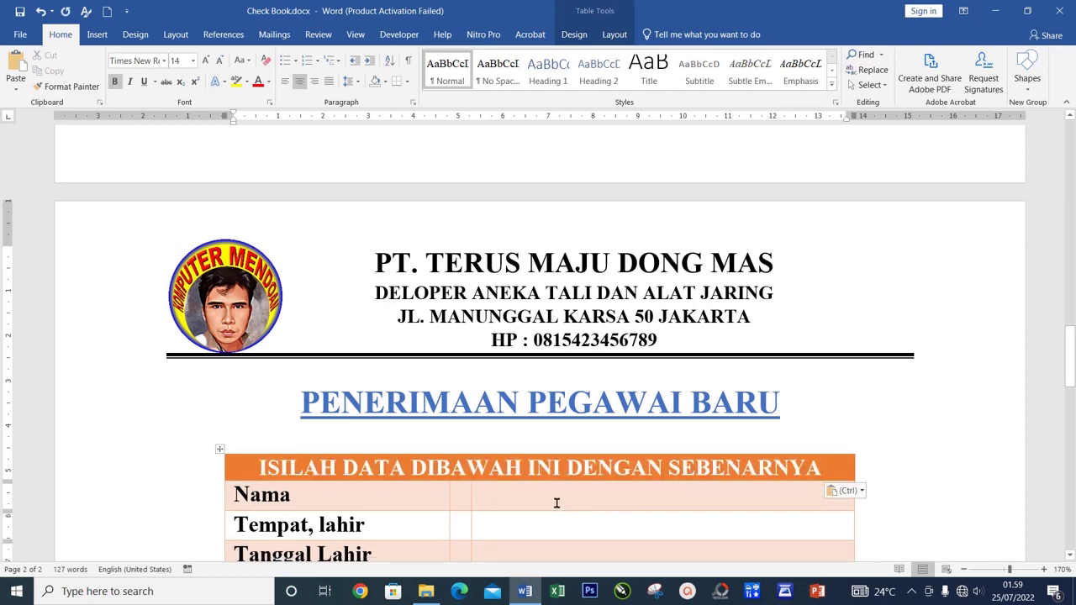
Step: Apply 1.5 line spacing to the whole form table, Nama through Pas Foto Terbaru
{"action": "scroll", "coordinate": [556, 502], "scroll_direction": "down", "scroll_amount": 3}
{"action": "scroll", "coordinate": [522, 492], "scroll_direction": "down", "scroll_amount": 1}
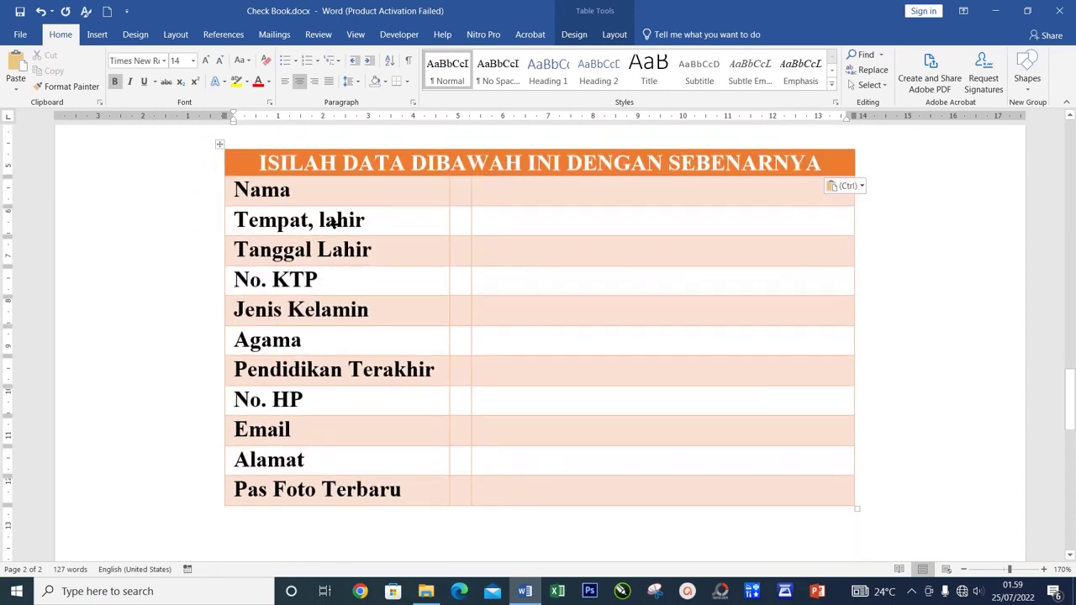
{"action": "left_click", "coordinate": [339, 192]}
{"action": "left_click_drag", "start_coordinate": [366, 162], "coordinate": [569, 478]}
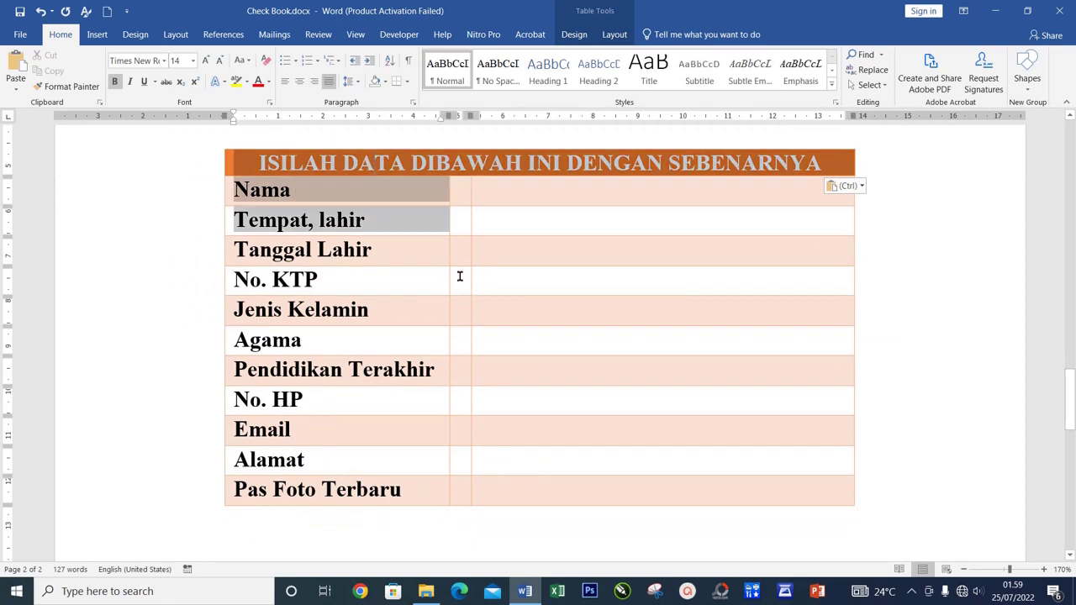
{"action": "left_click", "coordinate": [350, 81]}
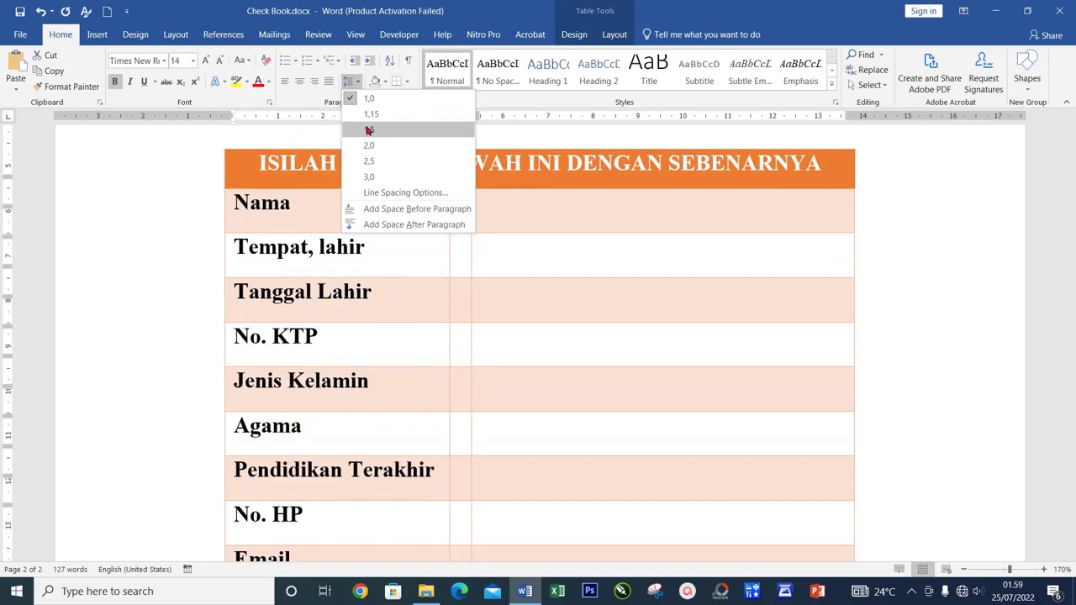
{"action": "left_click", "coordinate": [368, 130]}
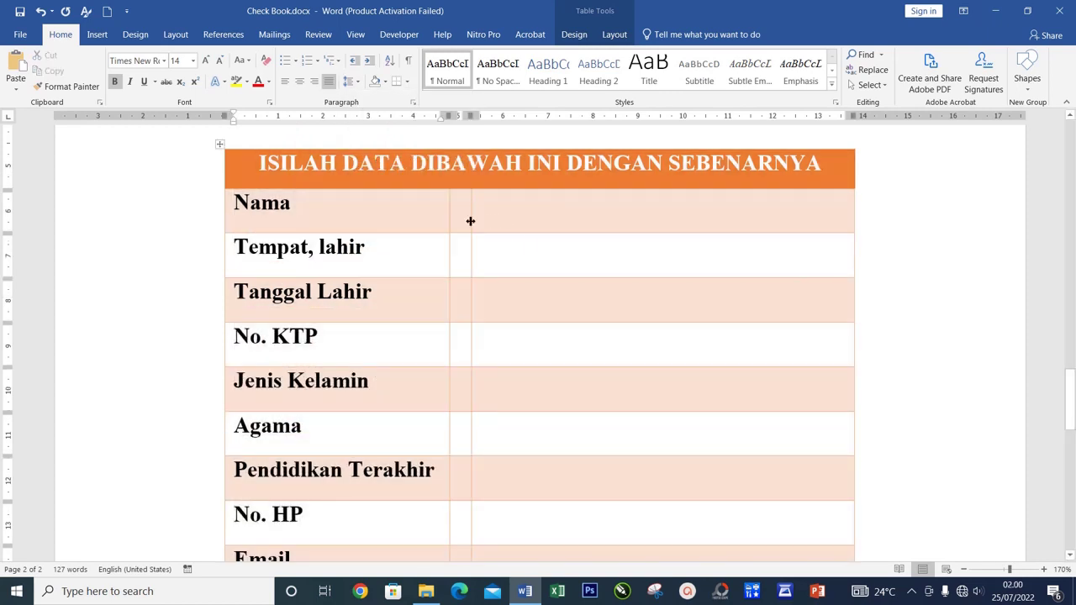
{"action": "left_click", "coordinate": [461, 204]}
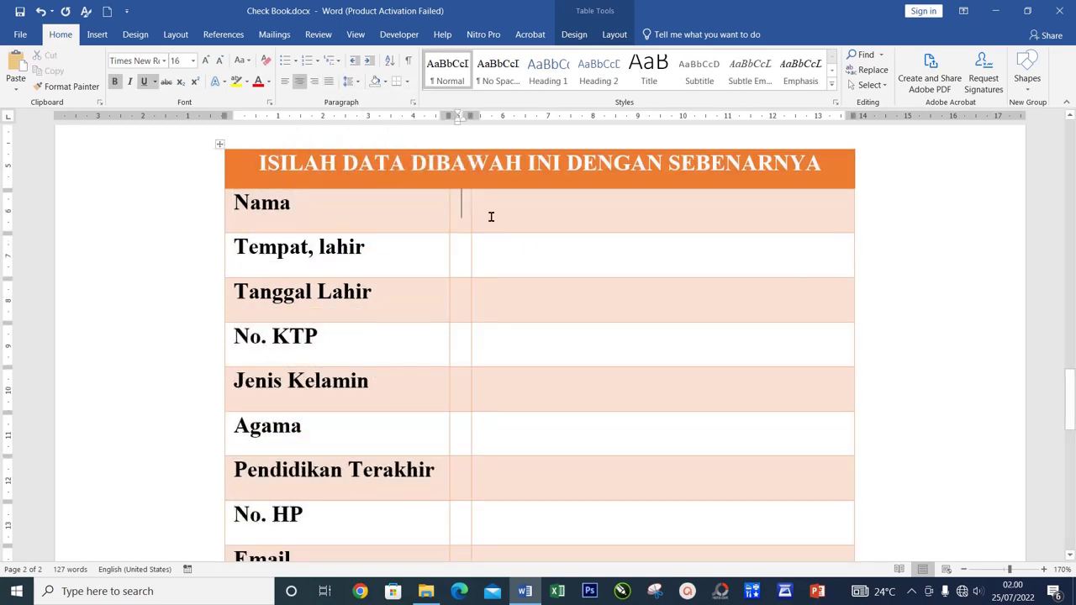
Step: Type a colon in each middle-column cell from Nama down to Pas Foto Terbaru
{"action": "type", "text": "::"}
{"action": "key", "text": "Down"}
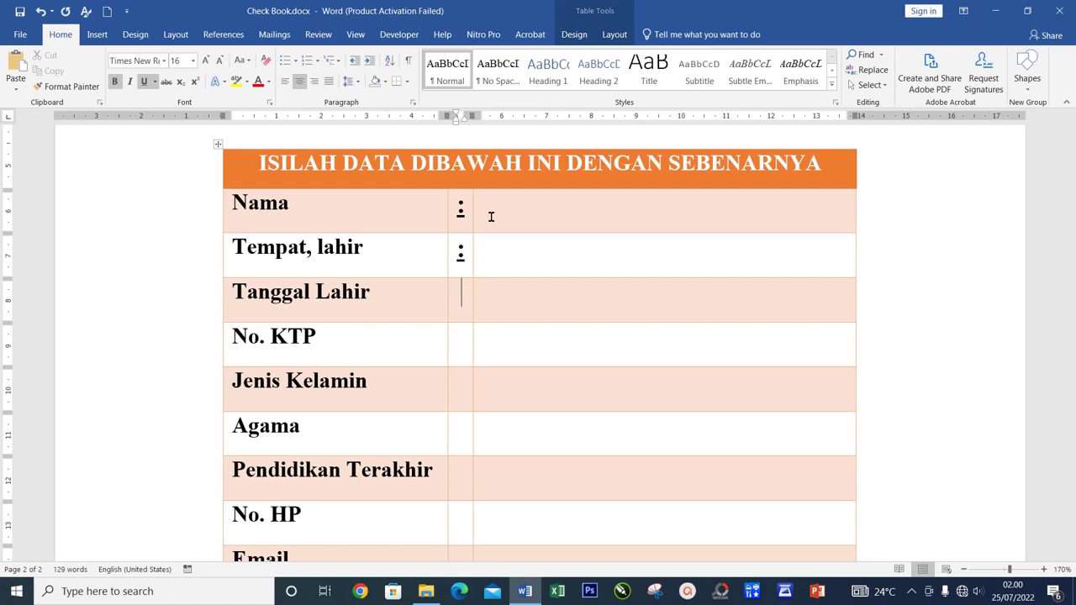
{"action": "type", "text": ":"}
{"action": "type", "text": ":"}
{"action": "type", "text": "'"}
{"action": "key", "text": "BackSpace"}
{"action": "key", "text": "Down"}
{"action": "type", "text": ":"}
{"action": "key", "text": "Down"}
{"action": "type", "text": ":"}
{"action": "key", "text": "Down"}
{"action": "type", "text": ":"}
{"action": "key", "text": "Down"}
{"action": "type", "text": ":"}
{"action": "key", "text": "Down"}
{"action": "type", "text": ":"}
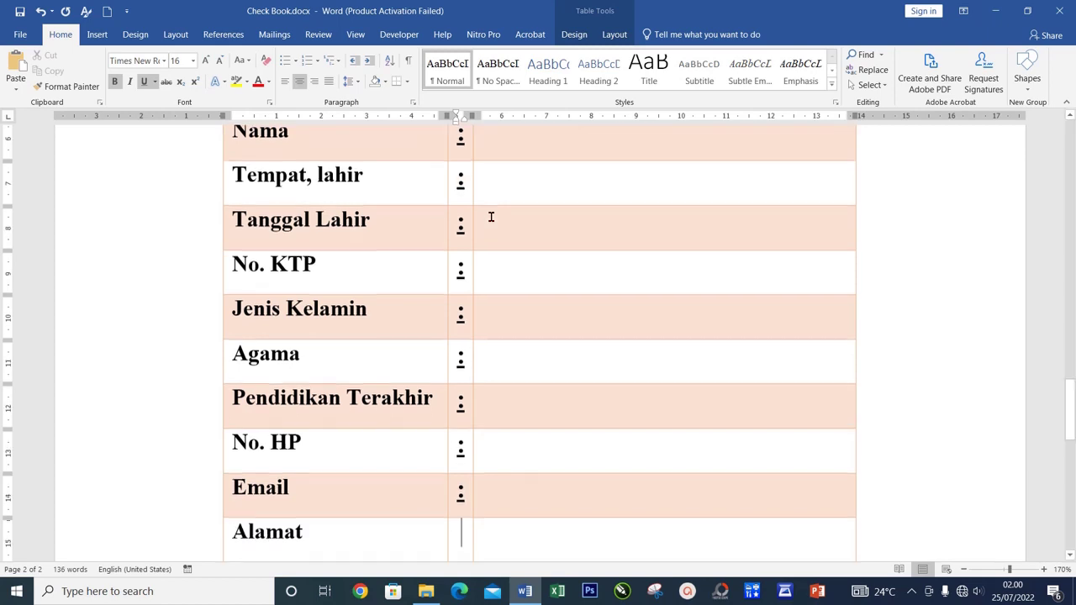
{"action": "key", "text": "Down"}
{"action": "type", "text": ":"}
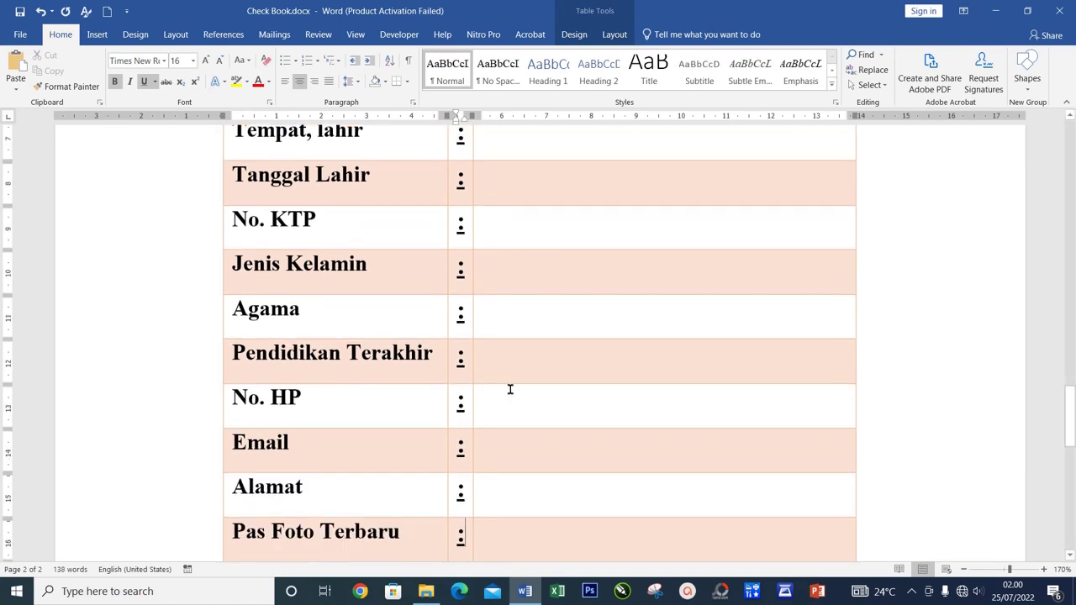
Step: Select the full colon column of the form table, then deselect it
{"action": "scroll", "coordinate": [510, 386], "scroll_direction": "down", "scroll_amount": 2}
{"action": "scroll", "coordinate": [510, 387], "scroll_direction": "up", "scroll_amount": 3}
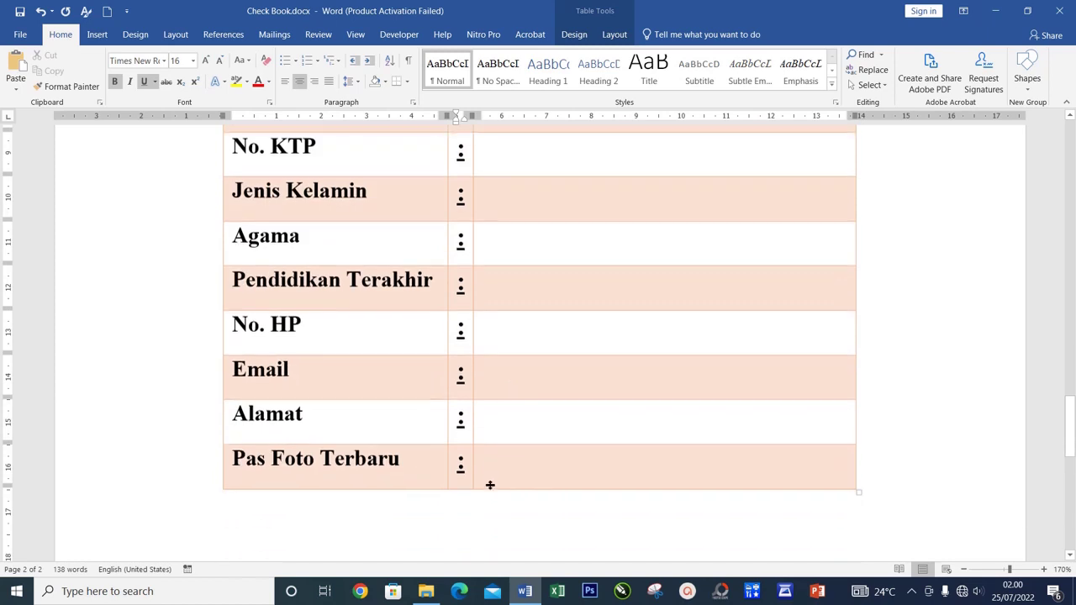
{"action": "scroll", "coordinate": [494, 483], "scroll_direction": "down", "scroll_amount": 3}
{"action": "left_click_drag", "start_coordinate": [464, 467], "coordinate": [460, 134]}
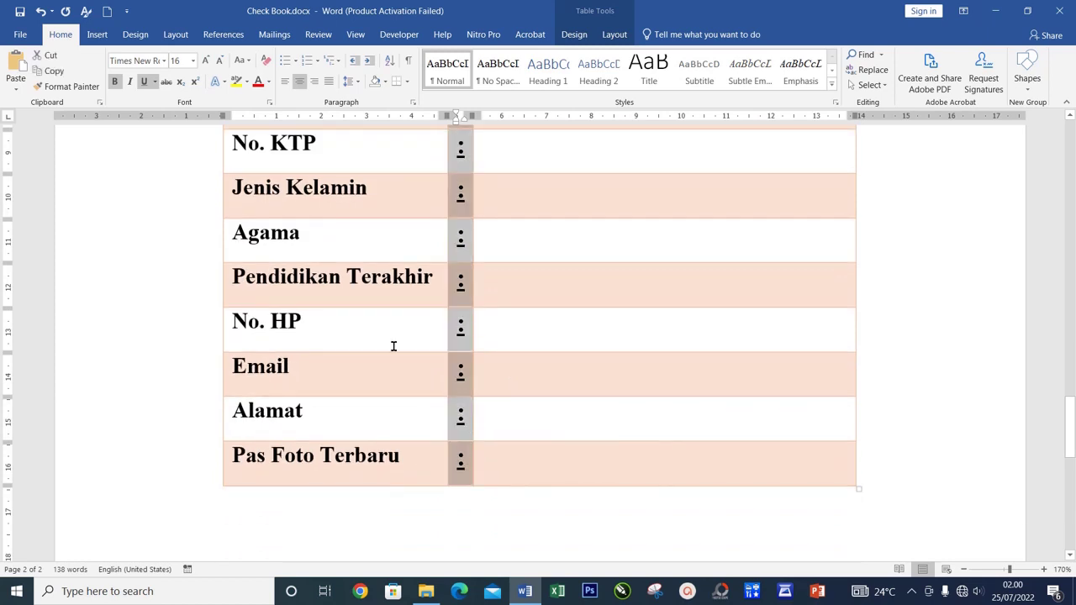
{"action": "left_click", "coordinate": [610, 200]}
{"action": "scroll", "coordinate": [588, 252], "scroll_direction": "up", "scroll_amount": 3}
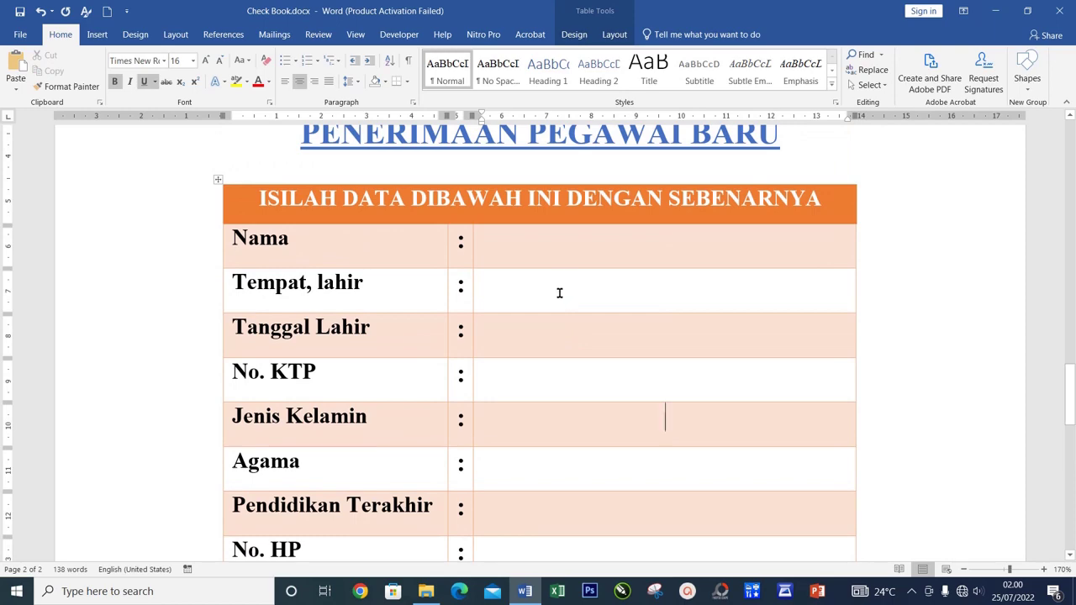
{"action": "scroll", "coordinate": [556, 288], "scroll_direction": "up", "scroll_amount": 5}
{"action": "scroll", "coordinate": [560, 297], "scroll_direction": "up", "scroll_amount": 10}
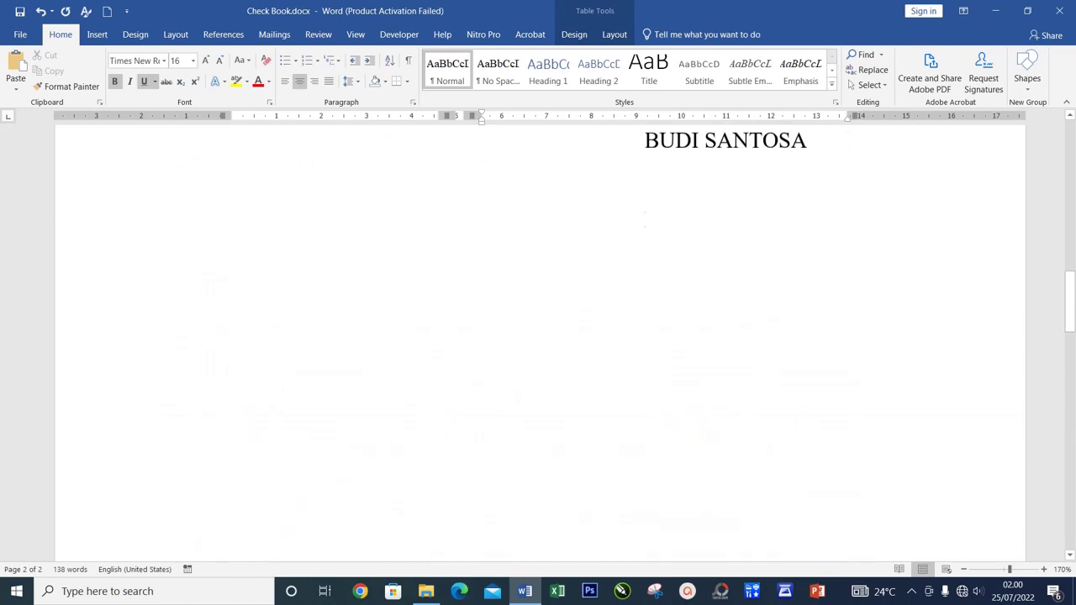
{"action": "scroll", "coordinate": [278, 269], "scroll_direction": "up", "scroll_amount": 4}
{"action": "left_click", "coordinate": [118, 340]}
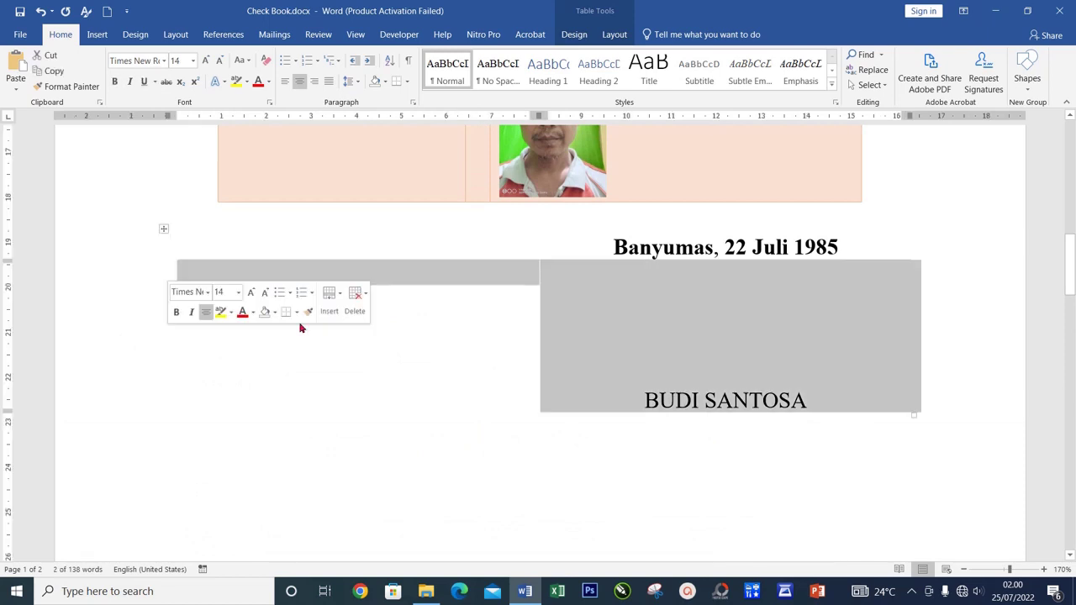
{"action": "left_click", "coordinate": [122, 252]}
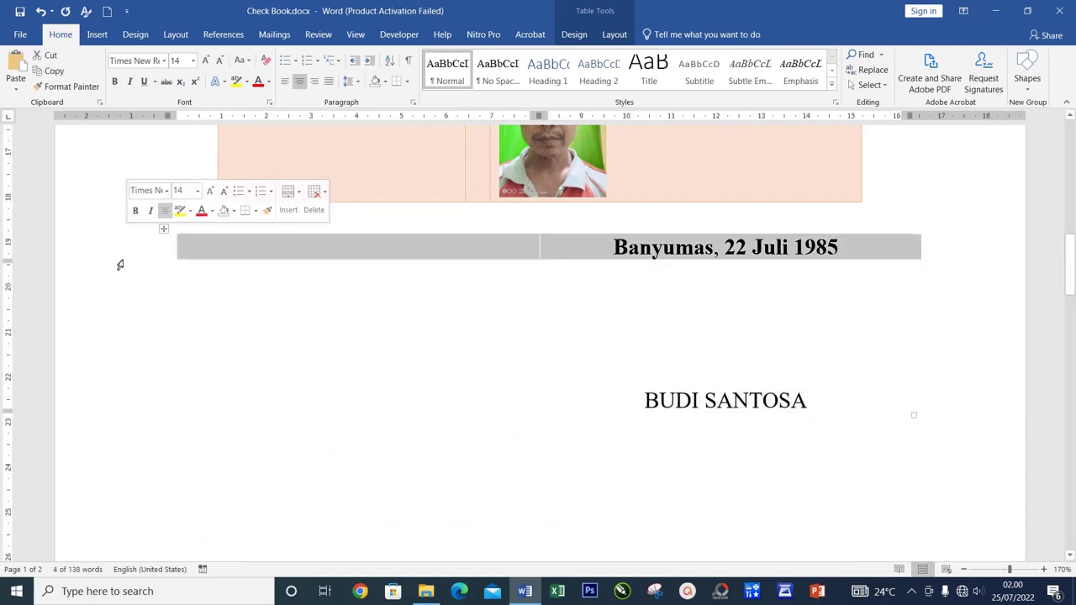
{"action": "left_click", "coordinate": [118, 293], "text": "shift"}
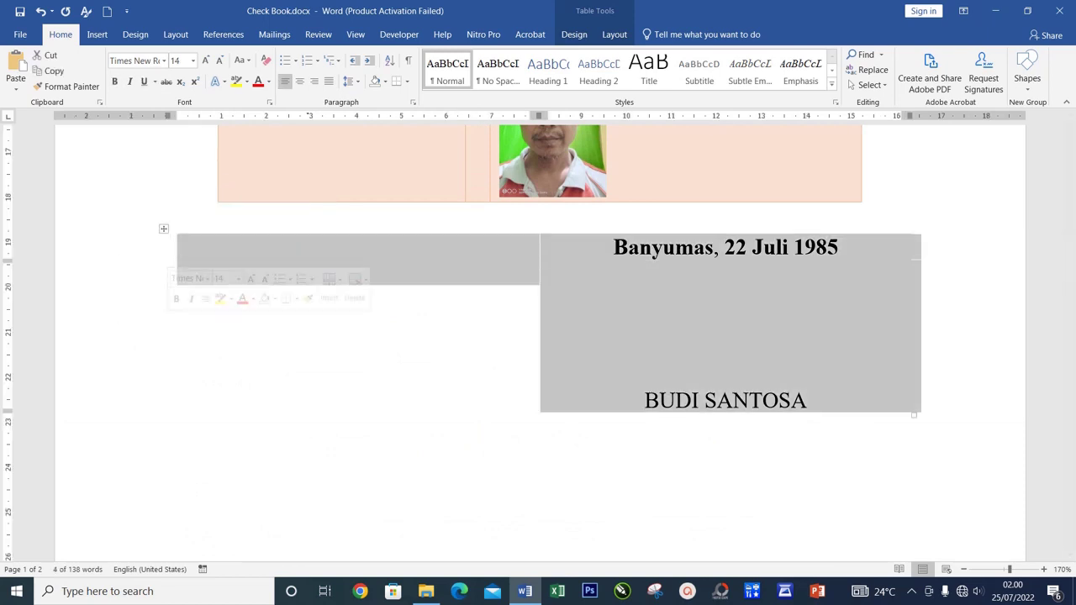
{"action": "left_click", "coordinate": [406, 84]}
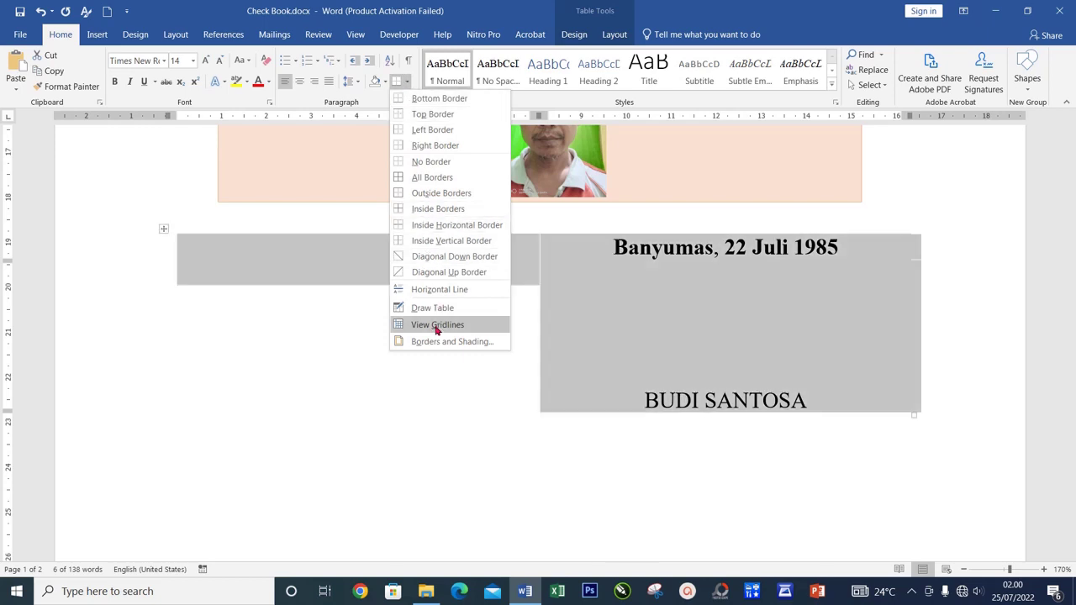
{"action": "left_click", "coordinate": [436, 327]}
{"action": "left_click", "coordinate": [623, 311]}
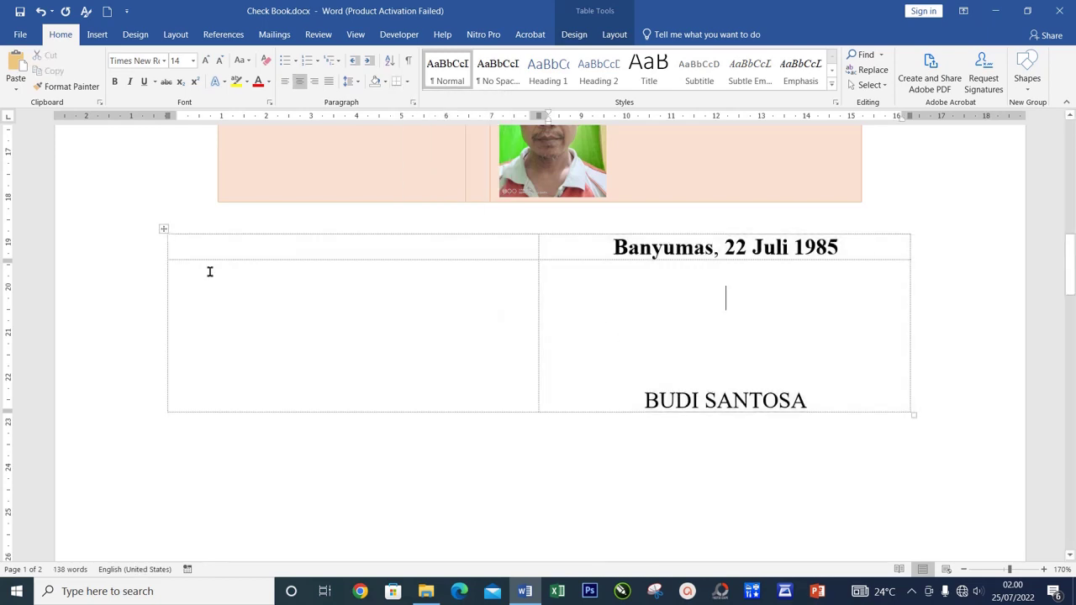
Step: Apply All Borders to every cell of the signature table
{"action": "left_click_drag", "start_coordinate": [139, 246], "coordinate": [135, 317]}
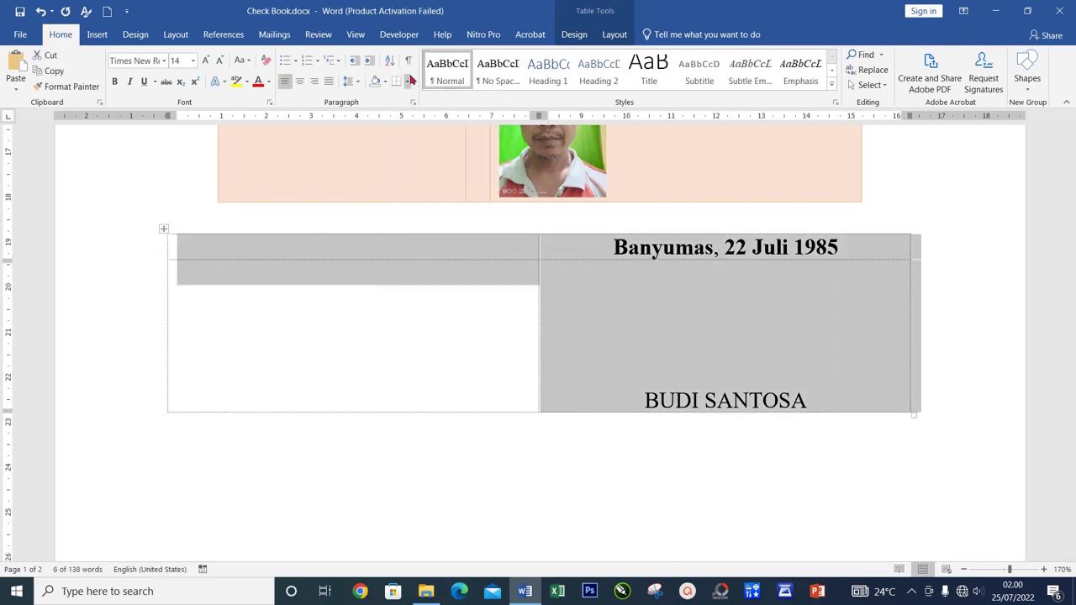
{"action": "left_click", "coordinate": [406, 81]}
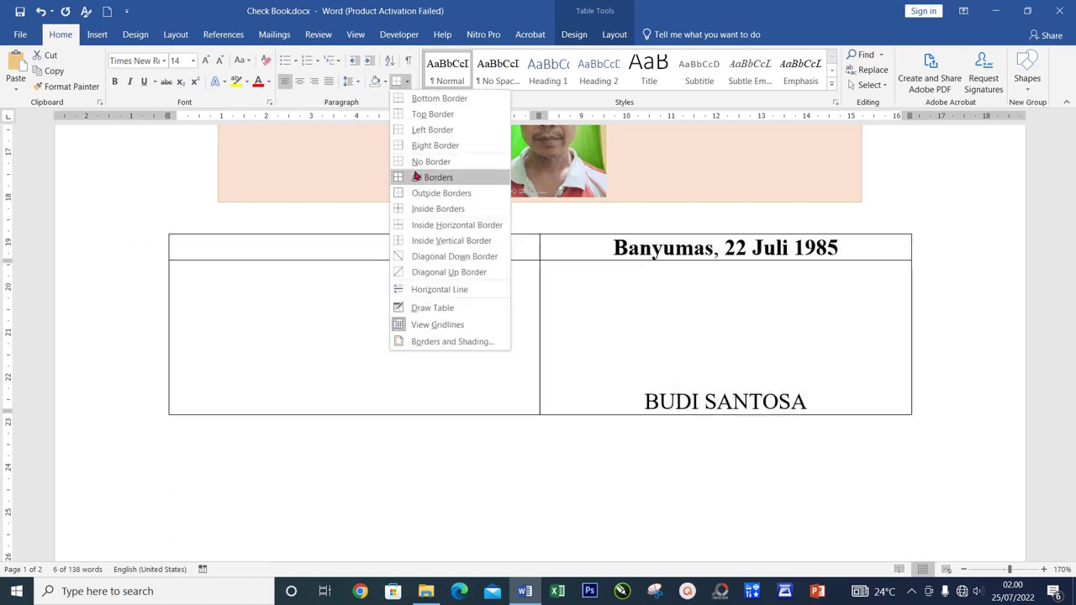
{"action": "left_click", "coordinate": [517, 300]}
{"action": "left_click", "coordinate": [608, 308]}
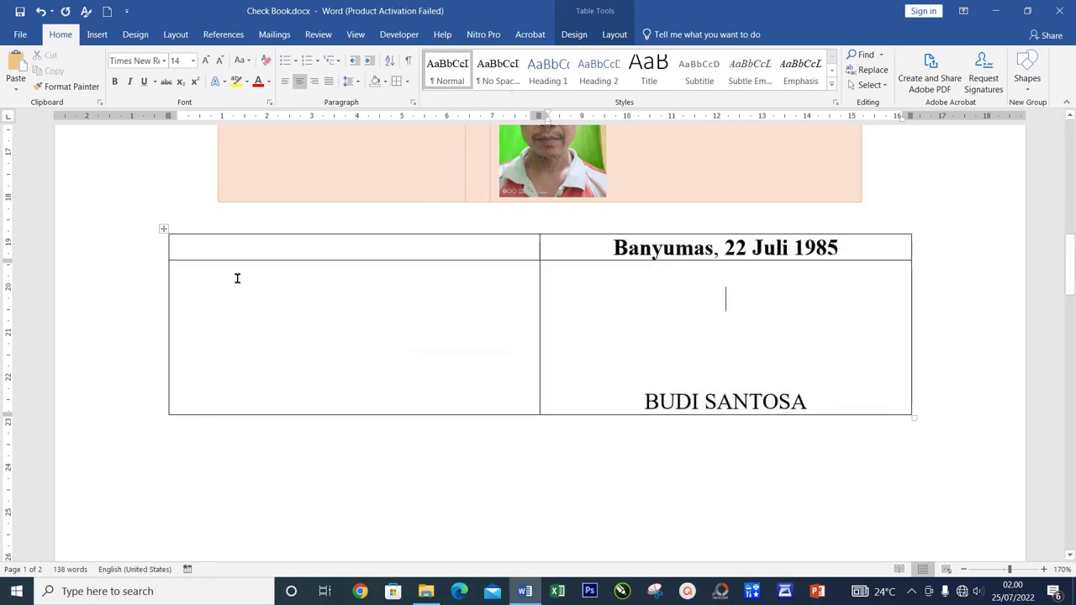
{"action": "left_click_drag", "start_coordinate": [122, 257], "coordinate": [127, 291]}
{"action": "key", "text": "ctrl+c"}
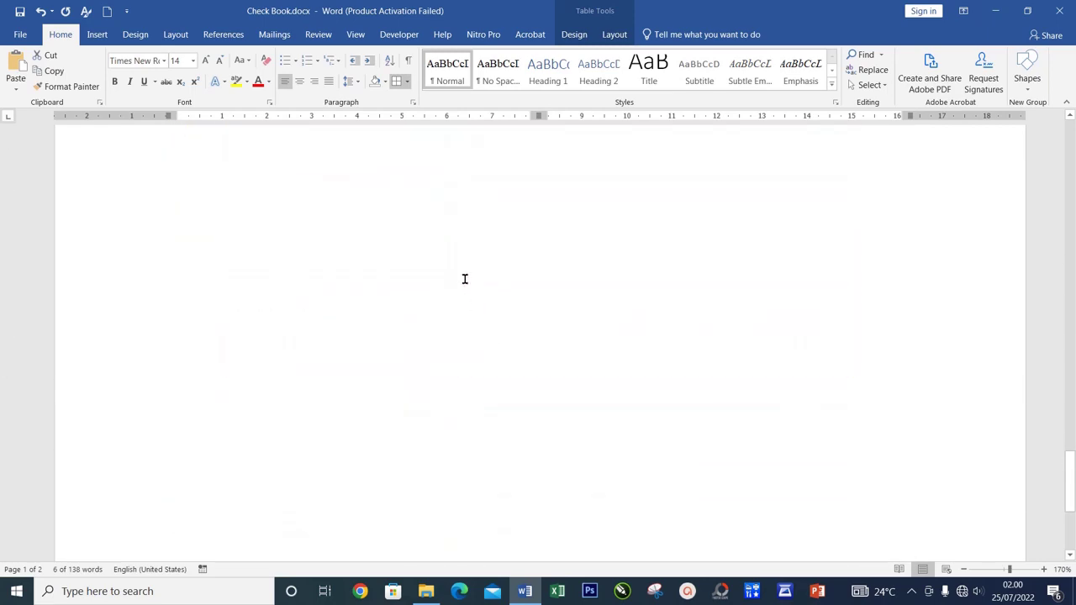
Step: Paste the bordered Banyumas, 22 Juli 1985 / BUDI SANTOSA table on a new line below the form
{"action": "left_click", "coordinate": [468, 369]}
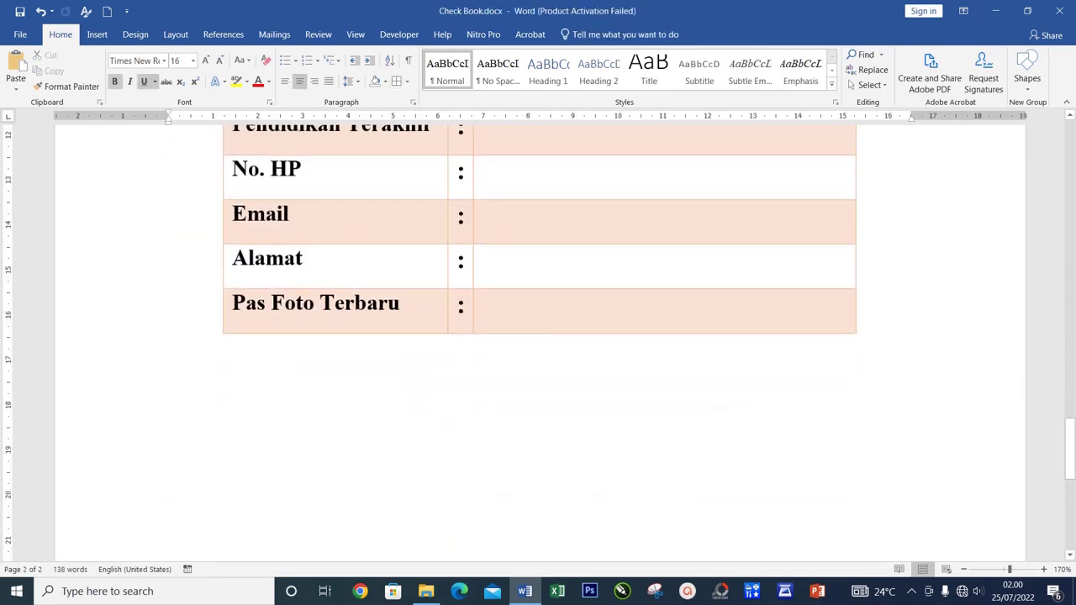
{"action": "key", "text": "Return"}
{"action": "key", "text": "ctrl+v"}
{"action": "left_click", "coordinate": [355, 355]}
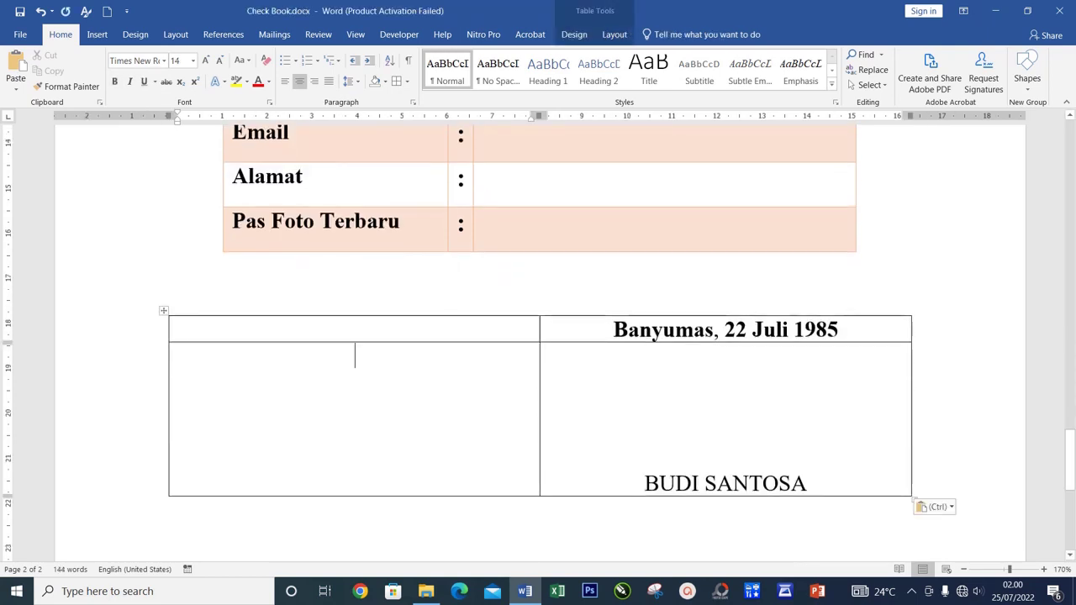
{"action": "scroll", "coordinate": [137, 264], "scroll_direction": "down", "scroll_amount": 1}
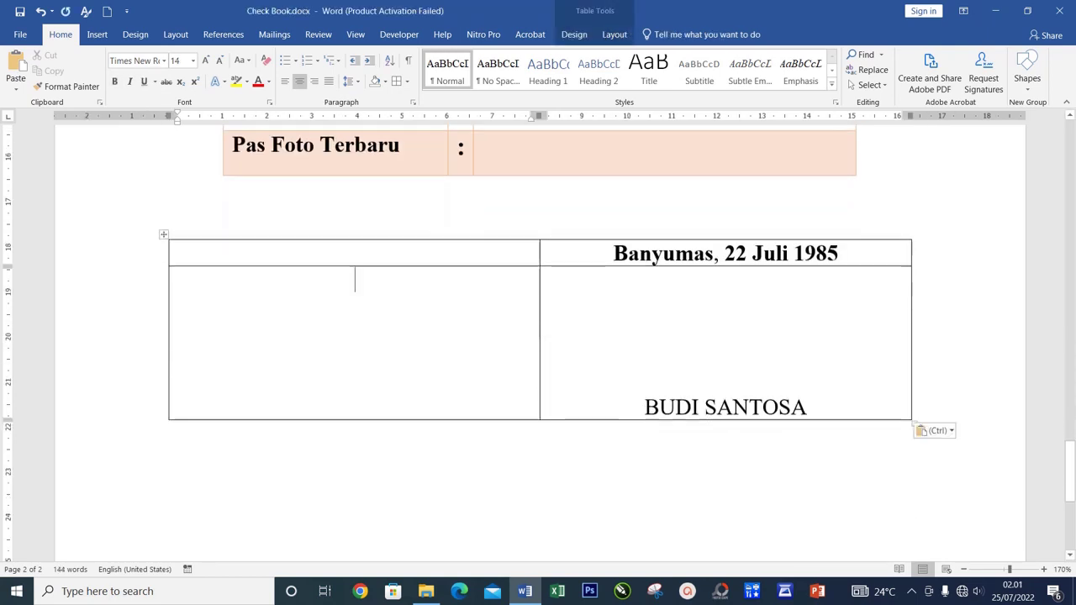
{"action": "left_click_drag", "start_coordinate": [129, 307], "coordinate": [550, 252]}
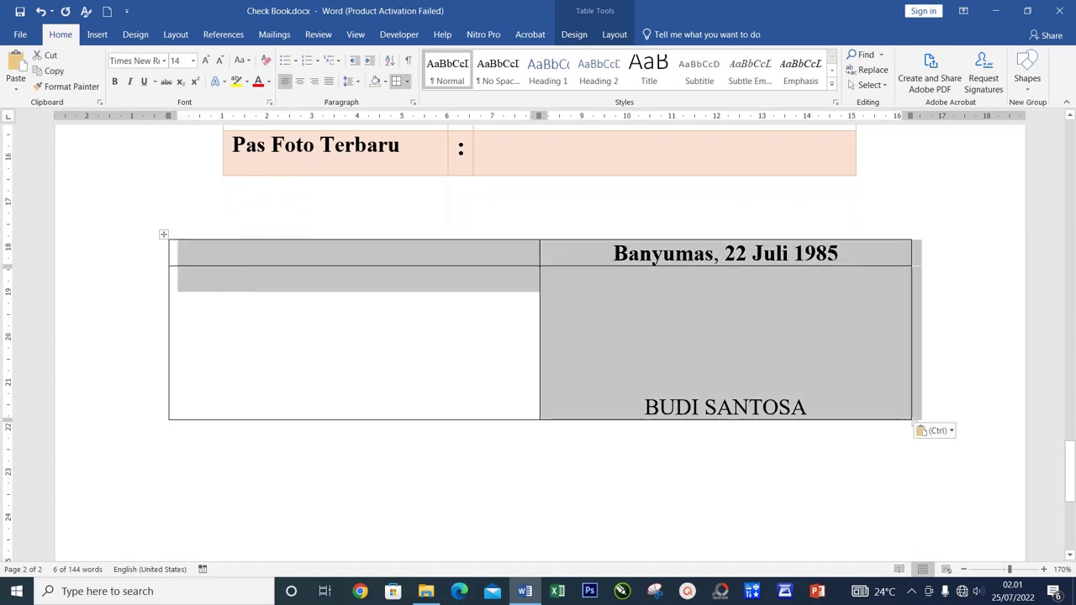
{"action": "left_click", "coordinate": [624, 335]}
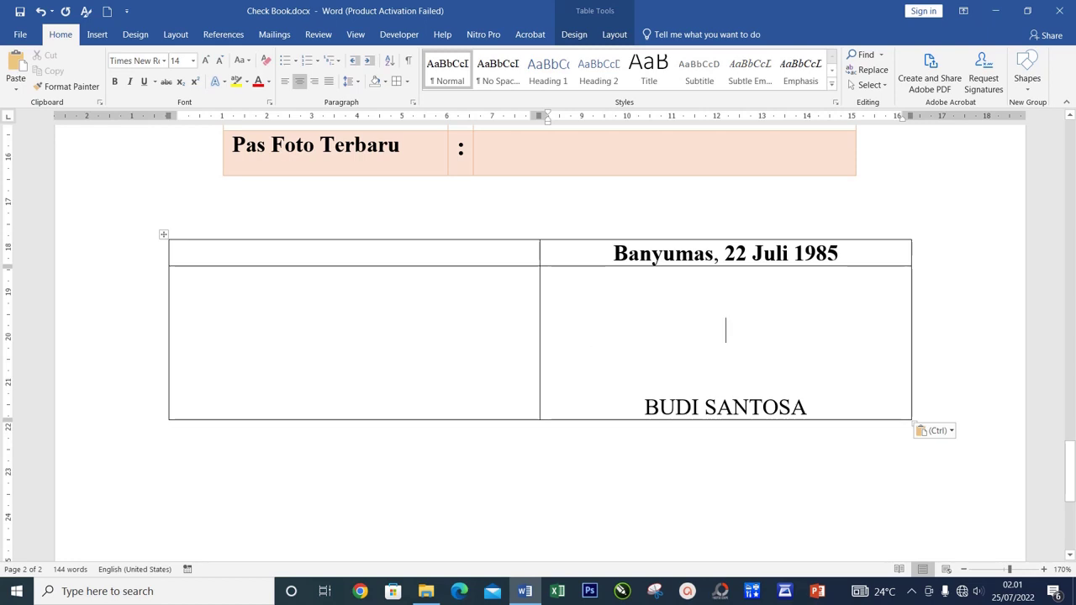
{"action": "scroll", "coordinate": [538, 336], "scroll_direction": "up", "scroll_amount": 3}
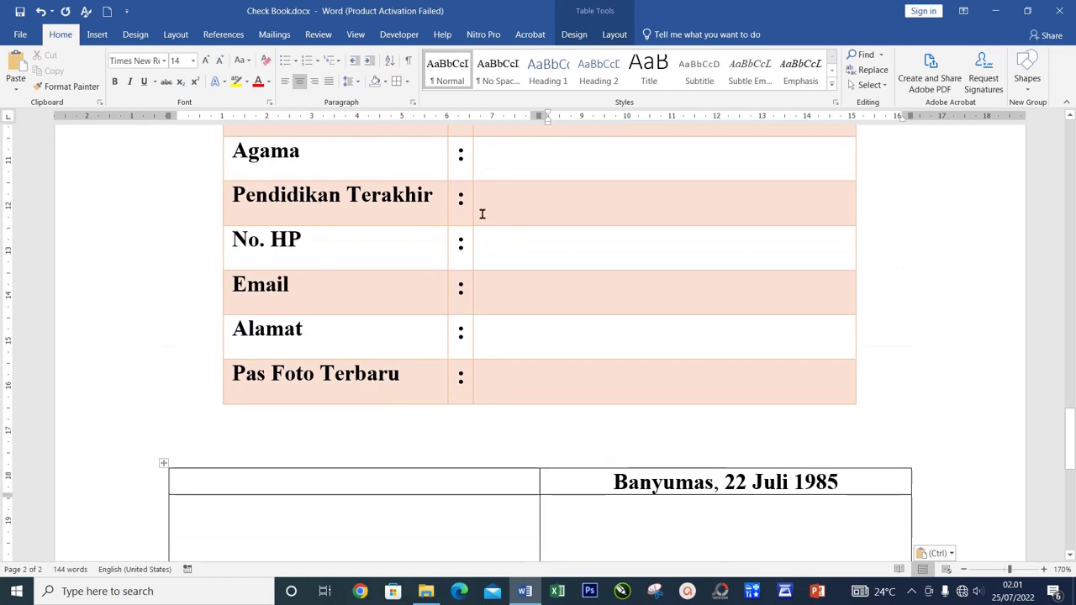
{"action": "left_click", "coordinate": [504, 255]}
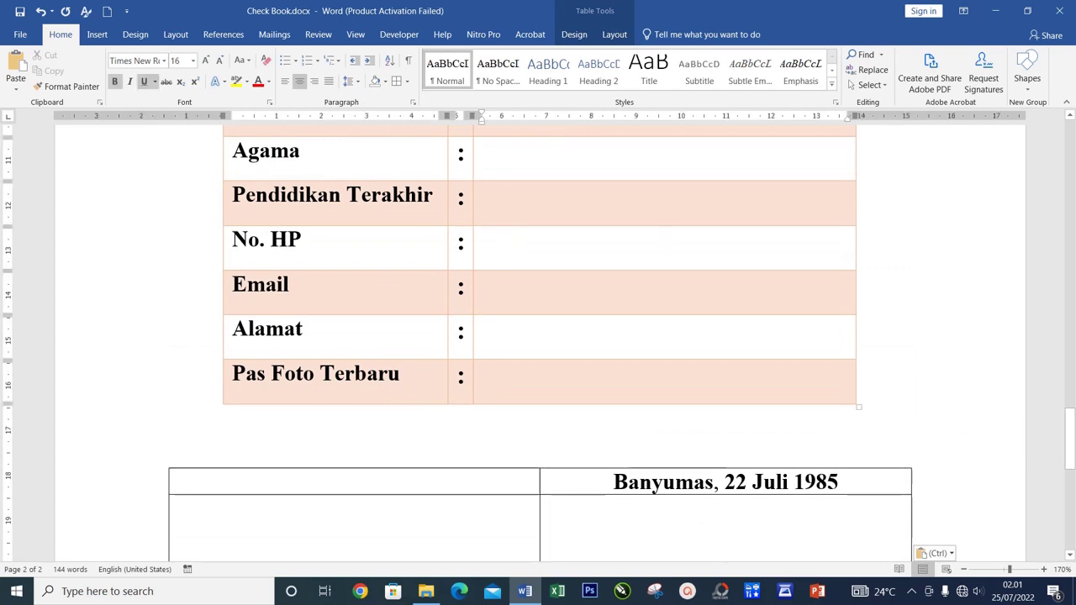